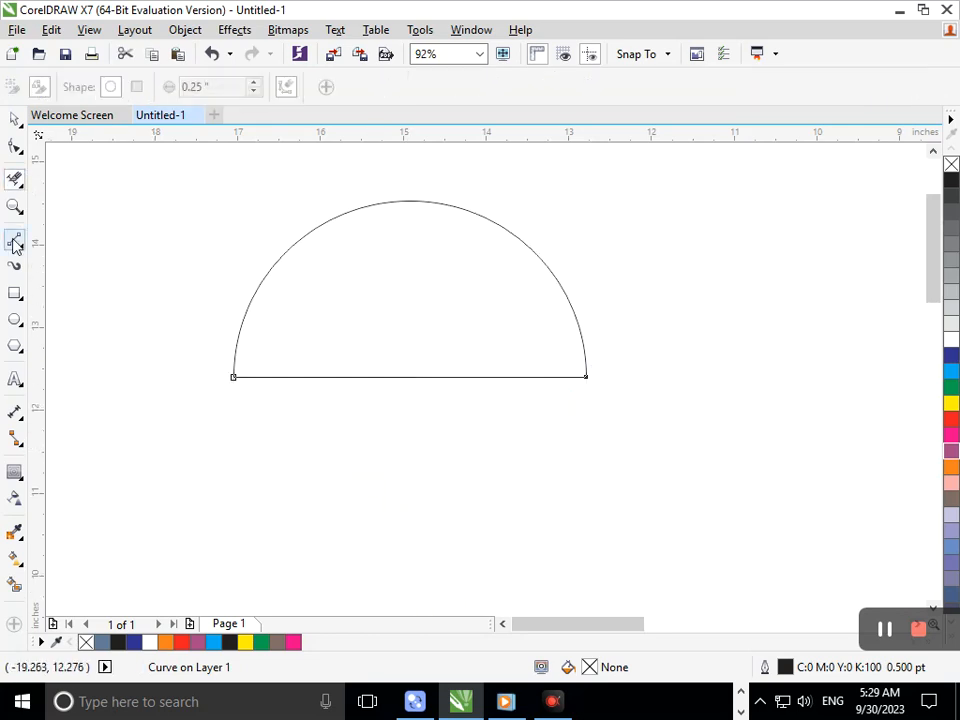
- Draw a smaller concentric circle from the baseline's midpoint and trim its lower half, leaving an inner semicircle about 3.67 inches wide
left_click(15, 119)
left_click(228, 314)
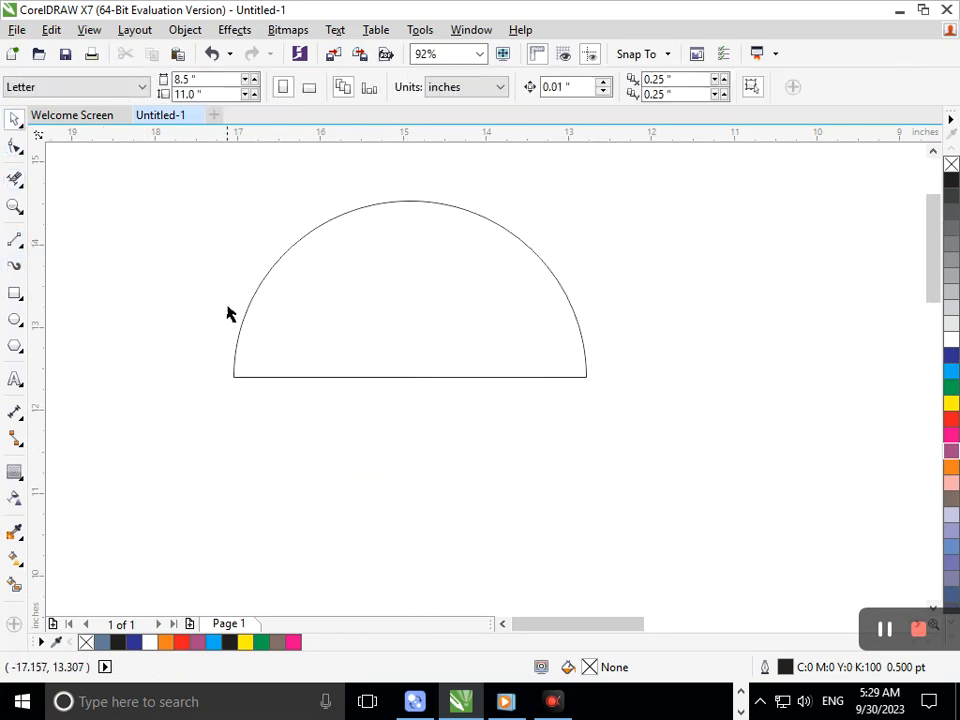
mouse_move(242, 325)
left_mouse_down()
mouse_move(251, 343)
mouse_move(253, 324)
mouse_move(244, 329)
left_mouse_up()
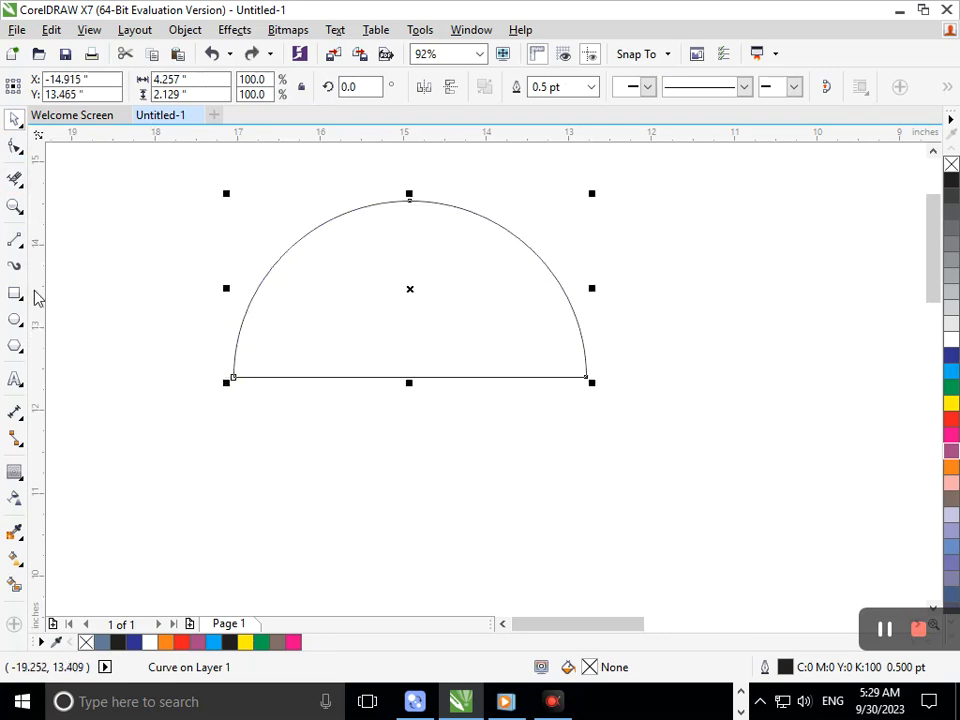
left_click(15, 319)
left_click_drag(409, 377, 562, 521)
left_click(14, 180)
left_click_drag(196, 410, 660, 543)
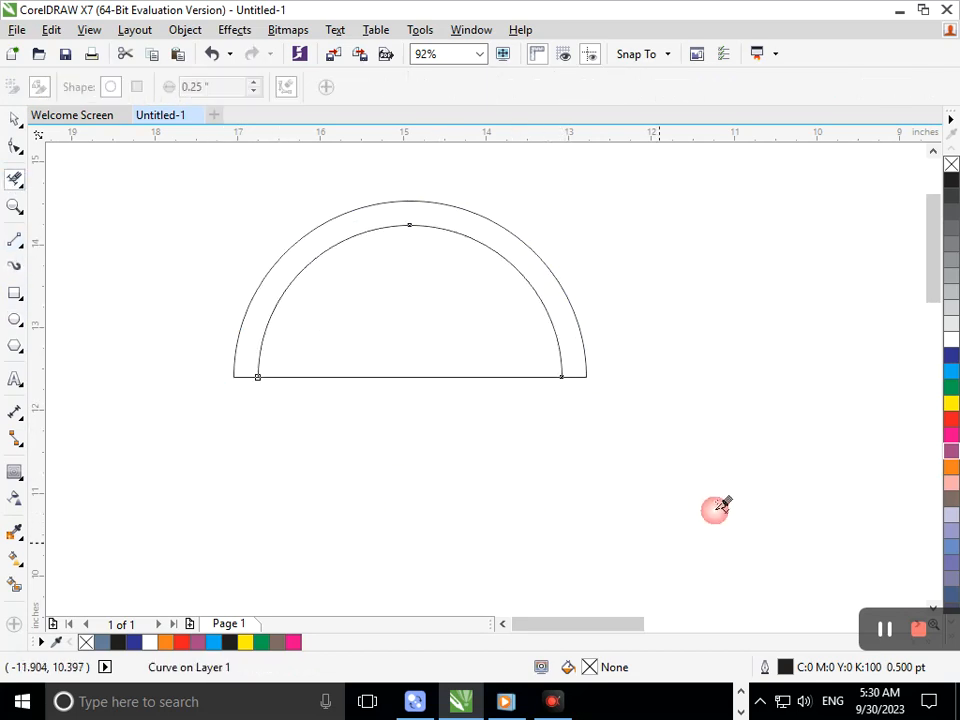
- Draw a vertical line about 3.14 inches long up from the baseline's midpoint and move its rotation centre to its lower end
left_click(14, 240)
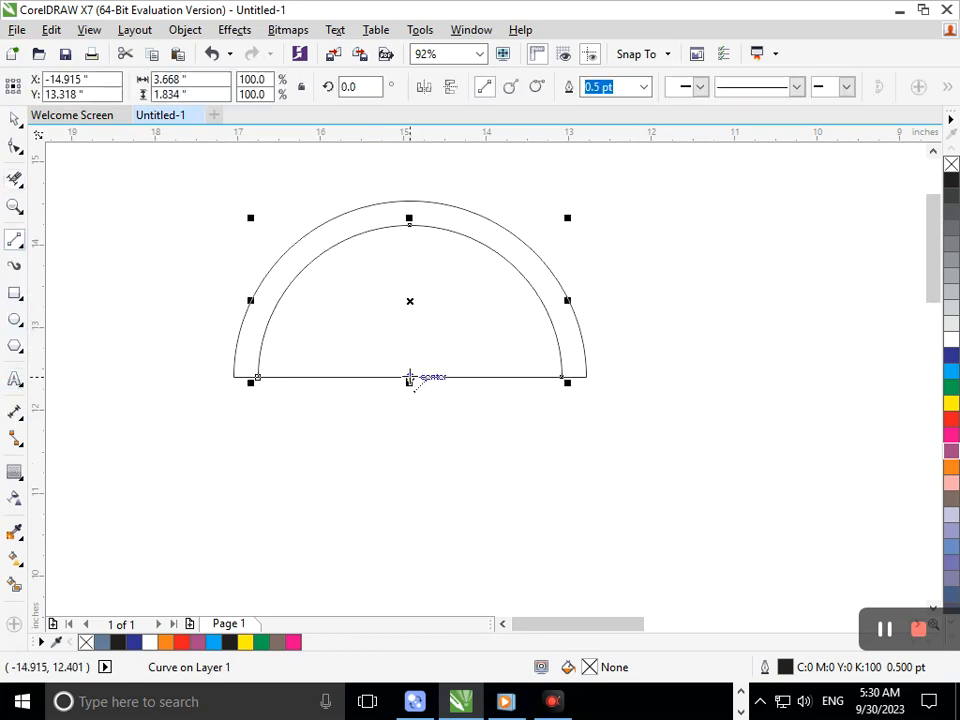
left_click_drag(409, 378, 410, 173)
left_click(13, 118)
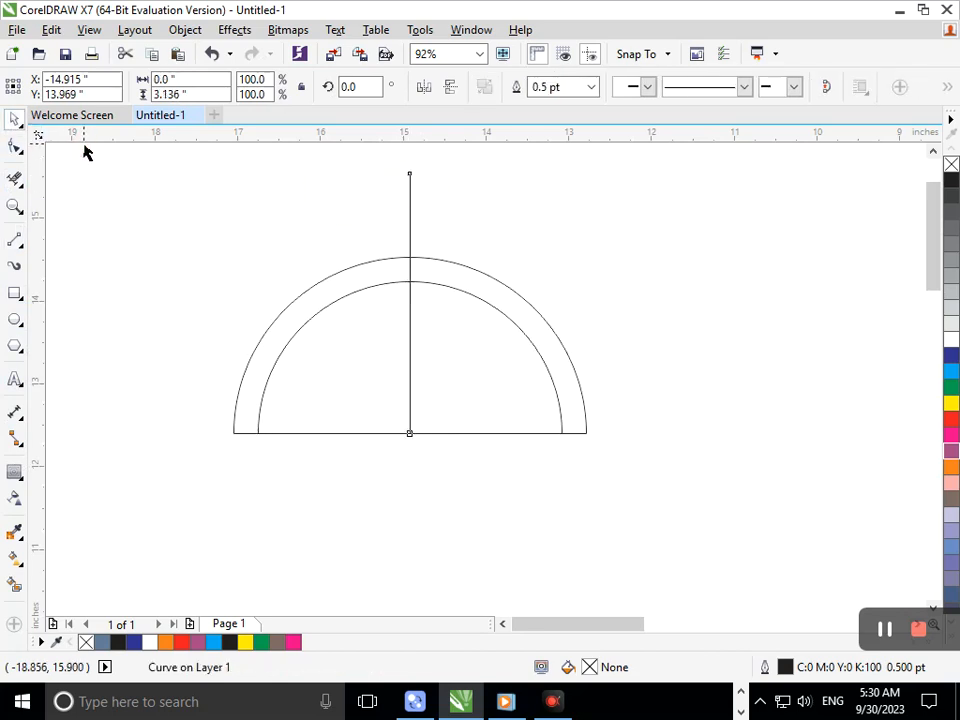
left_click(84, 151)
left_click(410, 226)
left_click(408, 240)
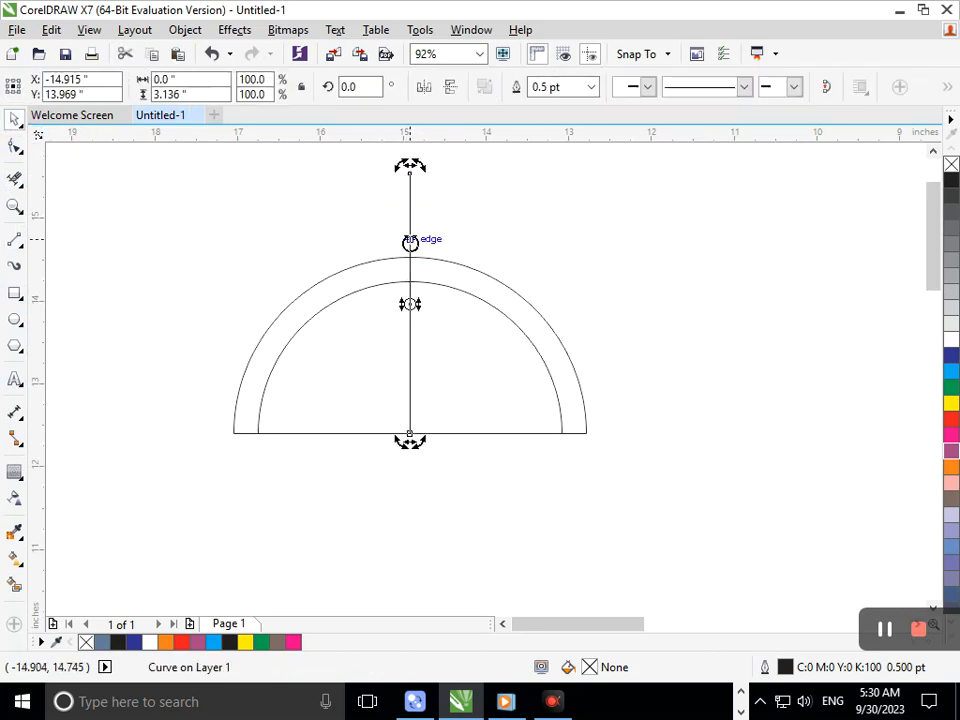
left_click_drag(410, 304, 409, 434)
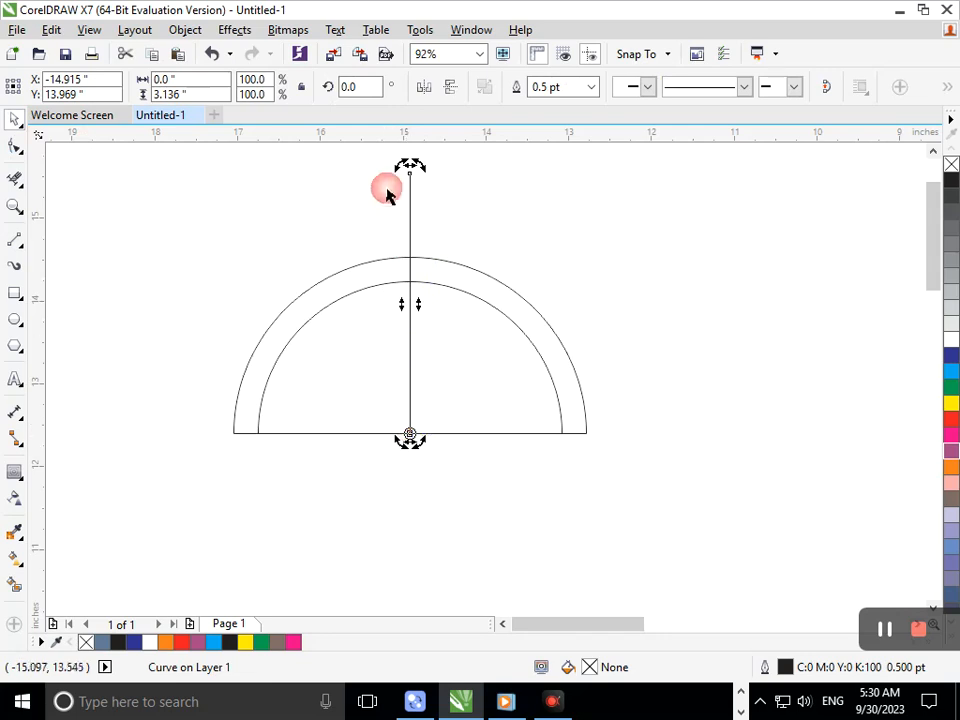
- Rotate the line about its lower end to the left and repeat evenly spaced copies until 15 rays fan across the semicircle
left_click_drag(409, 164, 199, 342)
key("ctrl+r")
key("ctrl+r")
key("ctrl+r")
key("ctrl+r")
key("ctrl+r")
key("ctrl+r")
key("ctrl+r")
key("ctrl+r")
key("ctrl+r")
key("ctrl+r")
key("ctrl+r")
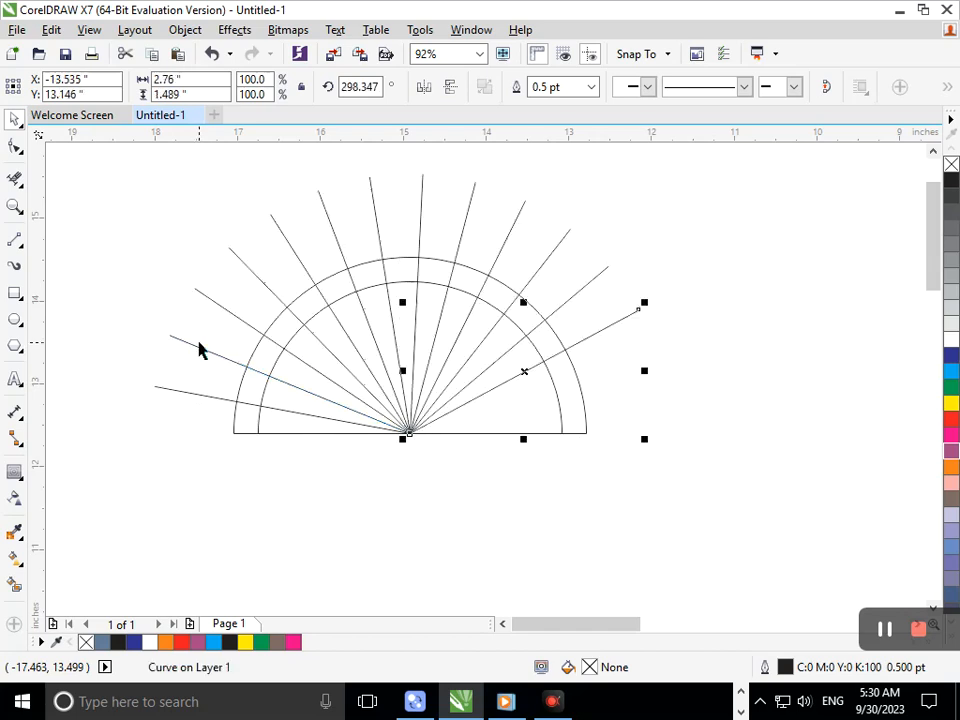
key("ctrl+r")
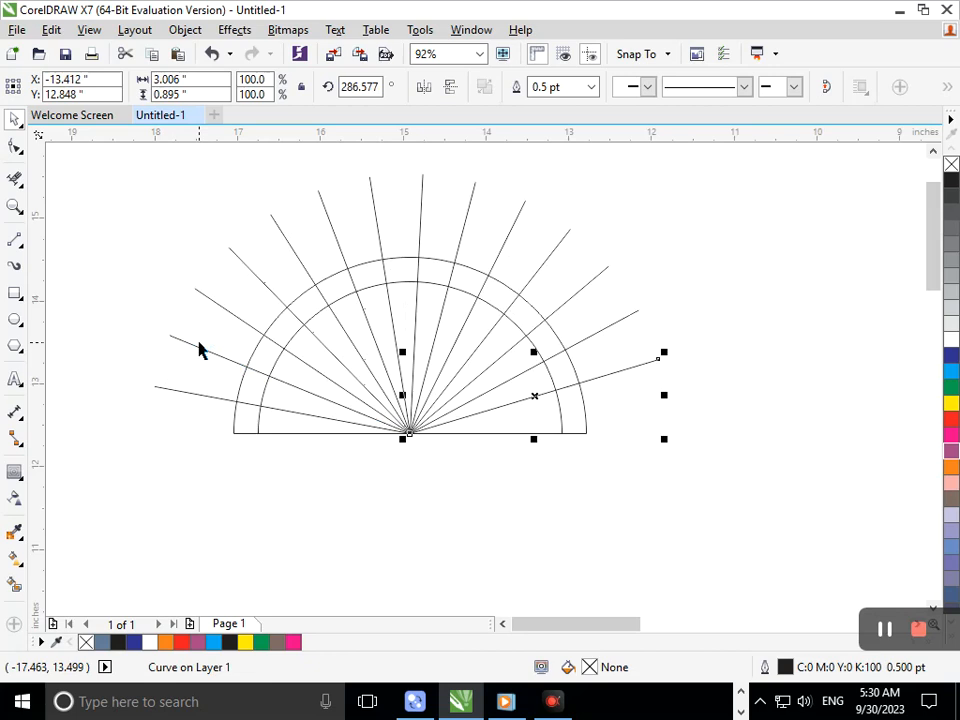
key("ctrl+r")
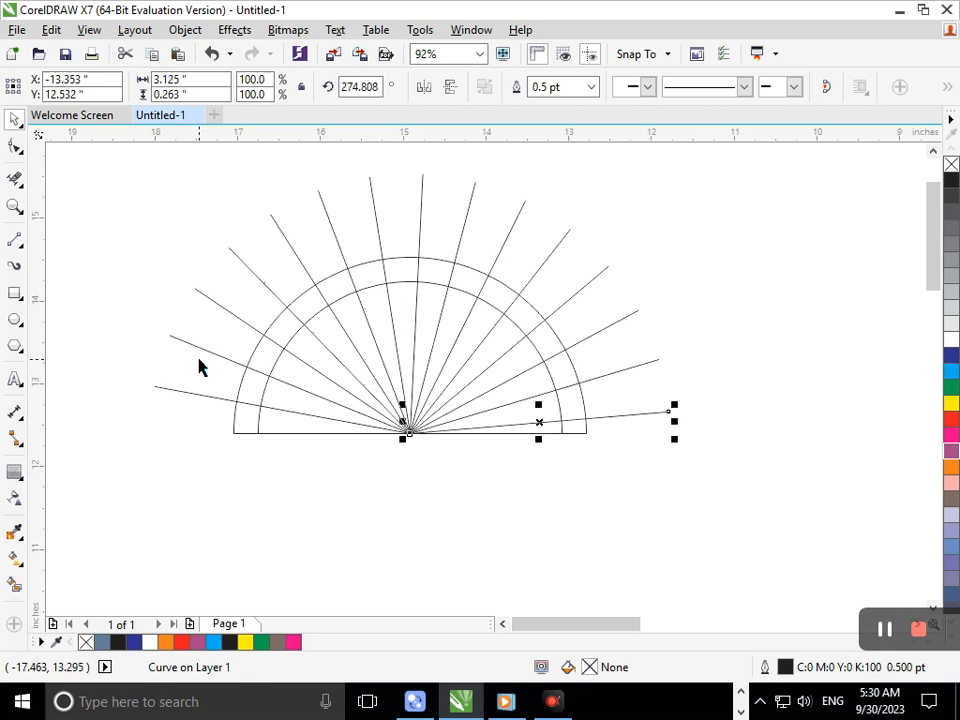
left_click(345, 542)
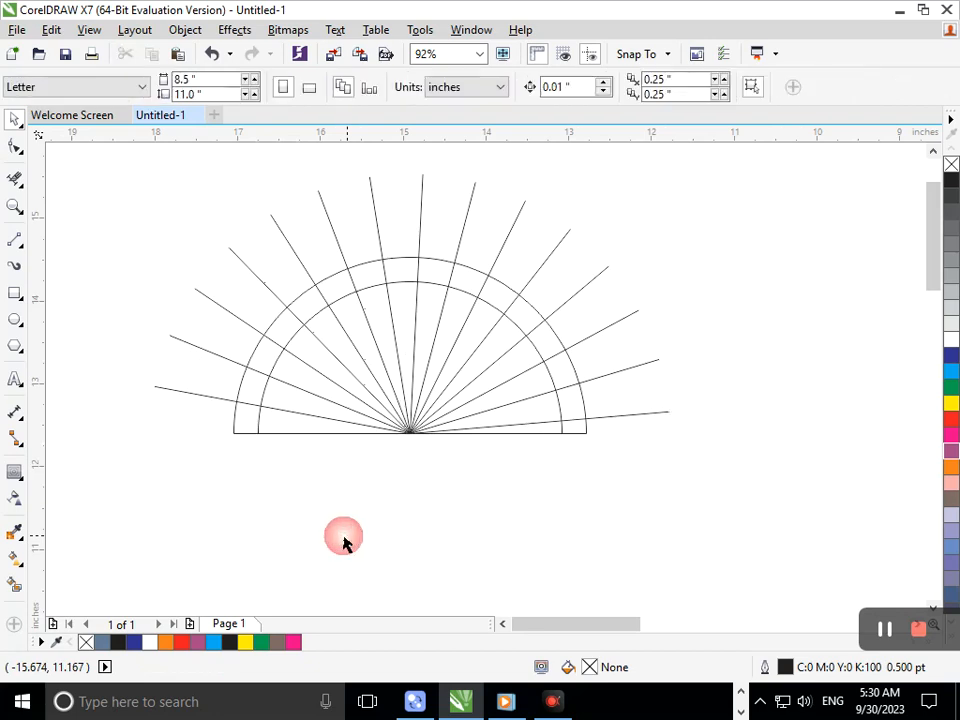
- Trim away all ray segments that stick out beyond the outer arc
left_click(14, 180)
left_click_drag(749, 237, 255, 190)
left_click_drag(589, 244, 655, 385)
left_click_drag(640, 332, 677, 457)
left_click_drag(262, 245, 184, 448)
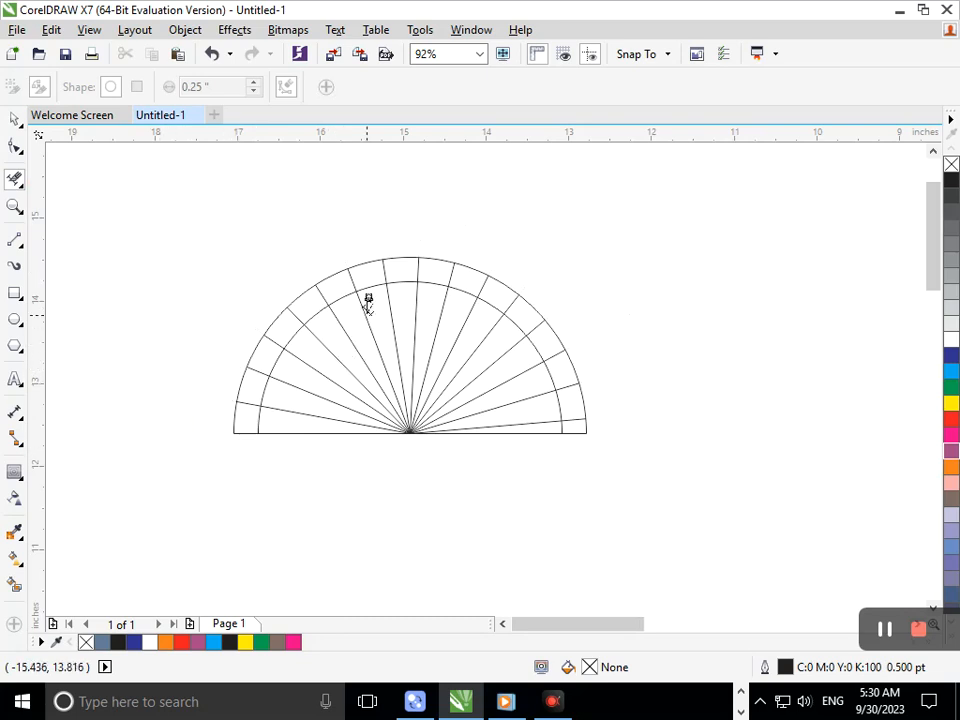
left_click_drag(382, 315, 318, 445)
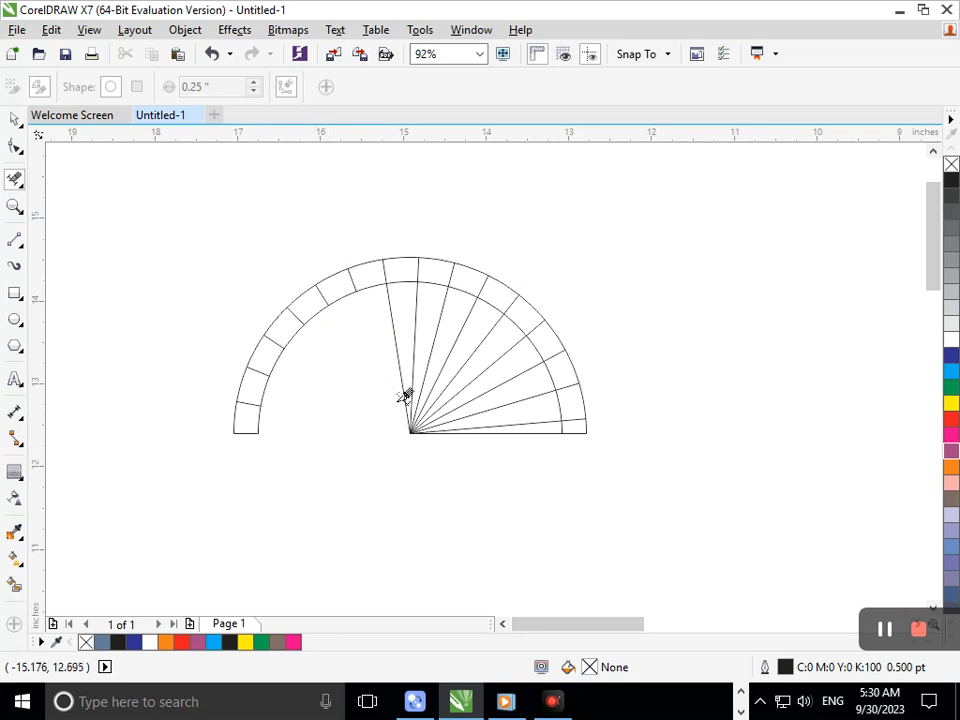
left_click_drag(456, 329, 470, 404)
key("ctrl+z")
key("ctrl+z")
- Delete the ray segments inside the inner arc one by one, keeping only the near-vertical central ray and the baseline
left_click(333, 399)
left_click(317, 415)
left_click(352, 368)
left_click(374, 346)
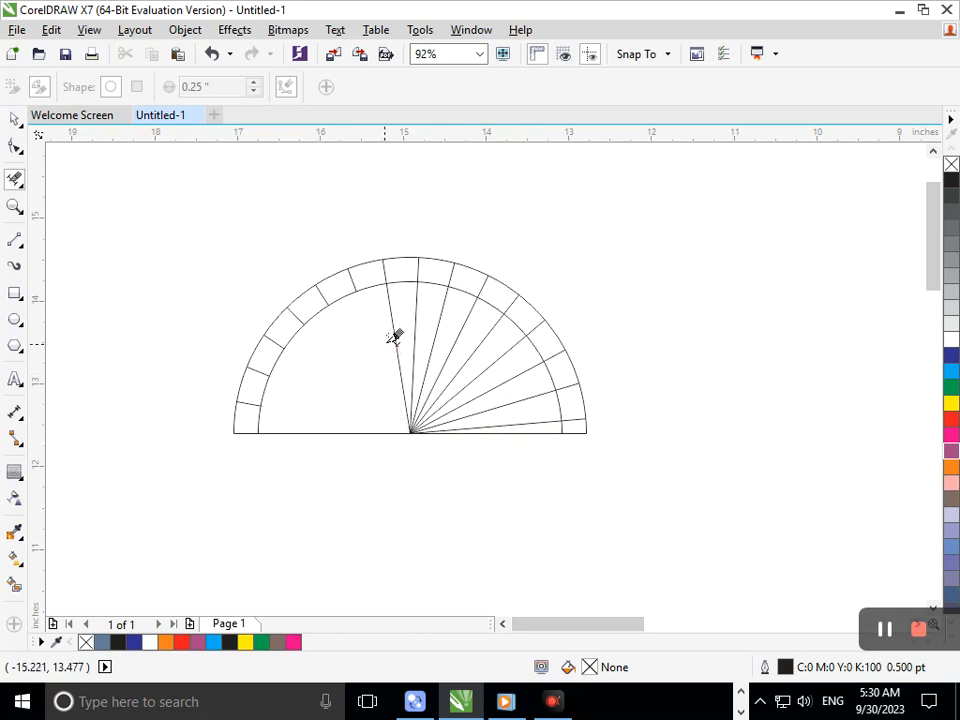
left_click(395, 328)
left_click(436, 331)
left_click(456, 340)
left_click(472, 353)
left_click(486, 370)
left_click(500, 385)
left_click(514, 403)
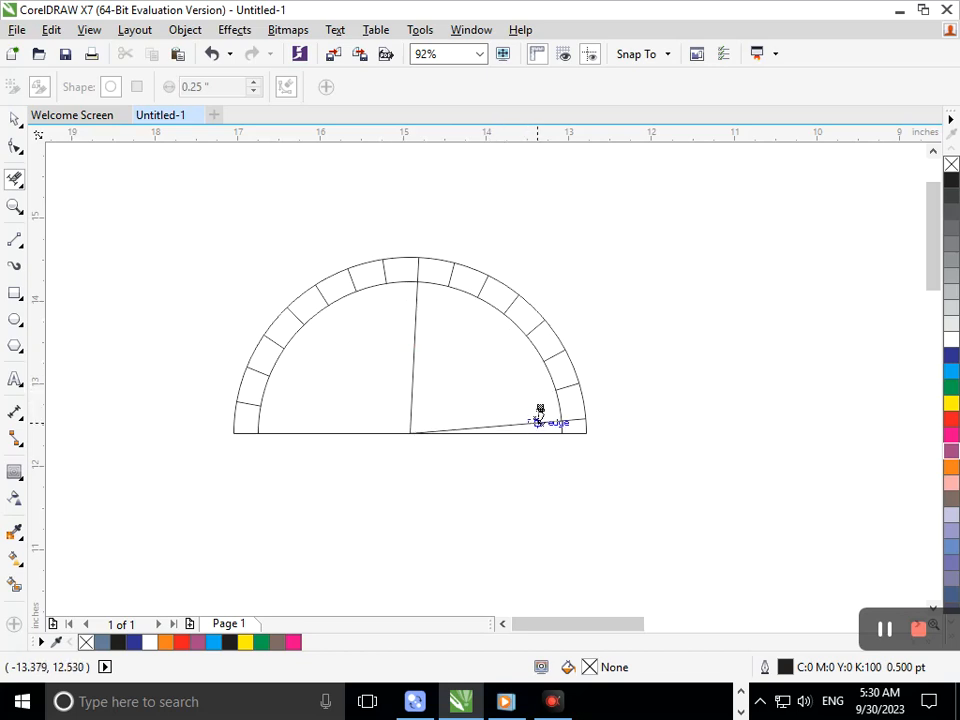
left_click(542, 422)
- Stretch both ends of the central ray past the semicircle, closer to vertical, and trim the parts outside the outline
left_click(15, 148)
left_click(420, 328)
left_click_drag(417, 257, 413, 223)
left_click_drag(413, 443, 413, 461)
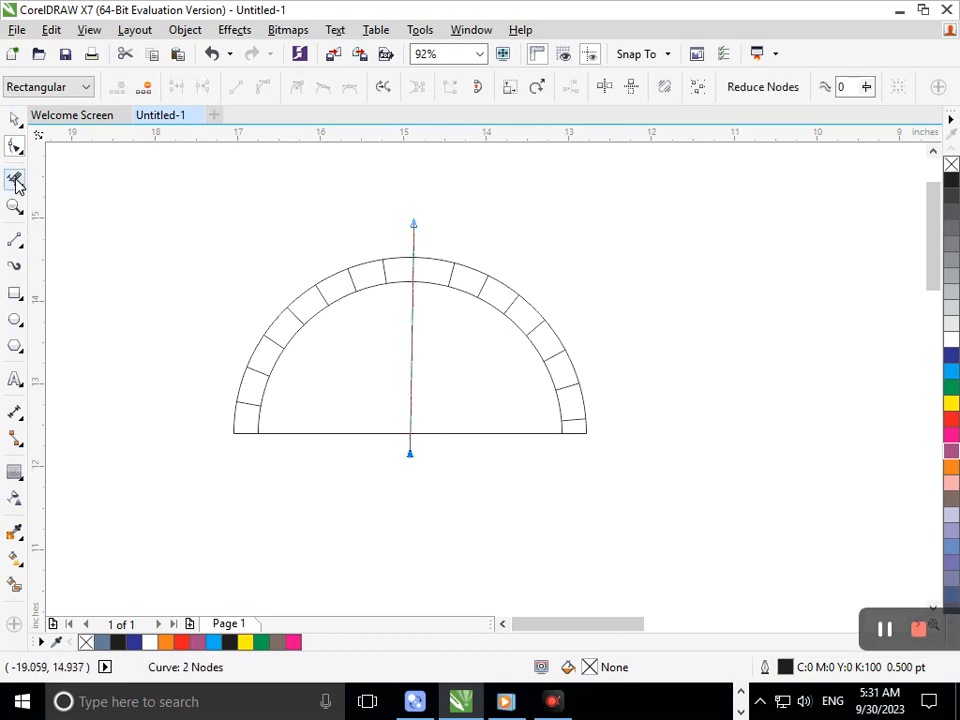
left_click(15, 180)
left_click_drag(339, 489, 470, 452)
left_click_drag(372, 460, 480, 441)
left_click_drag(334, 521, 561, 446)
left_click_drag(376, 198, 514, 244)
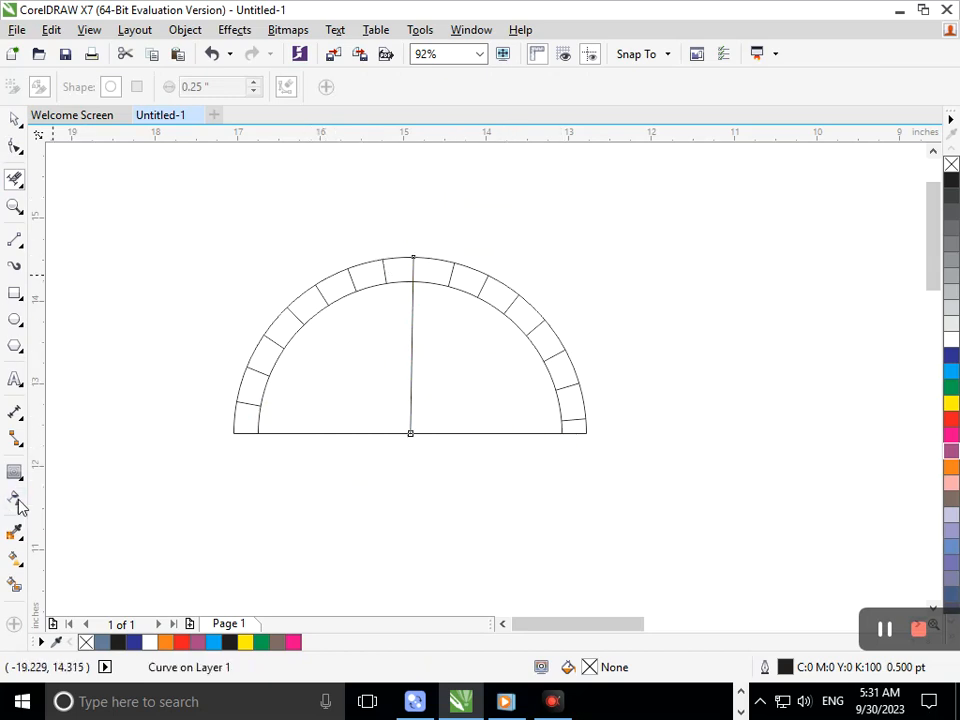
- Draw a line from the baseline's midpoint to the second divider from the left, convert it to a curve and bend it downward
left_click(15, 240)
left_click_drag(410, 434, 268, 376)
left_click(15, 150)
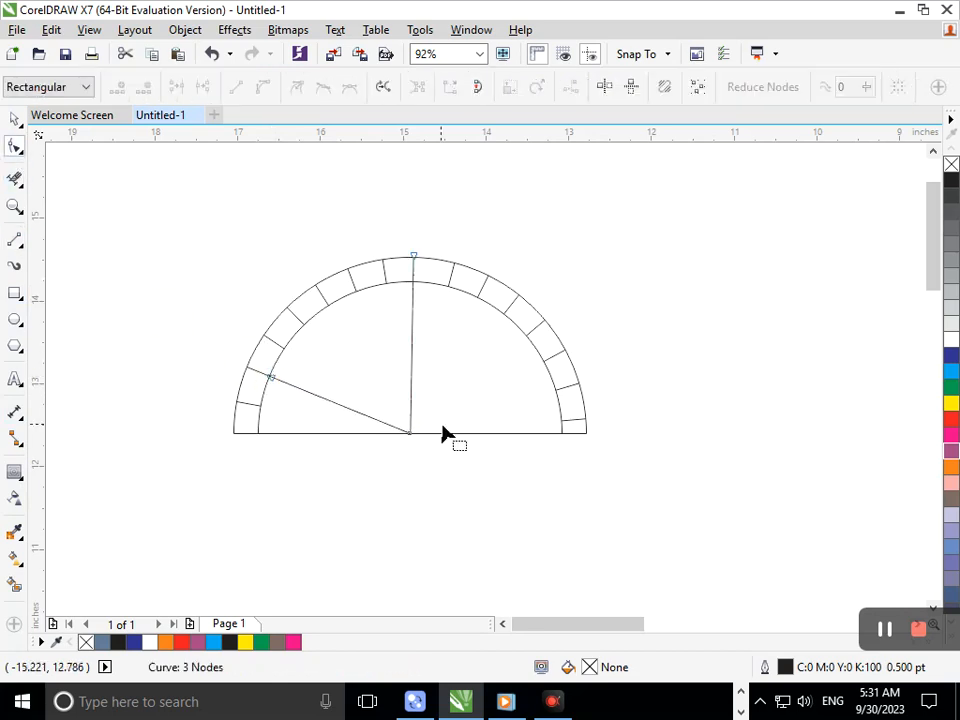
left_click(331, 401)
left_click(261, 87)
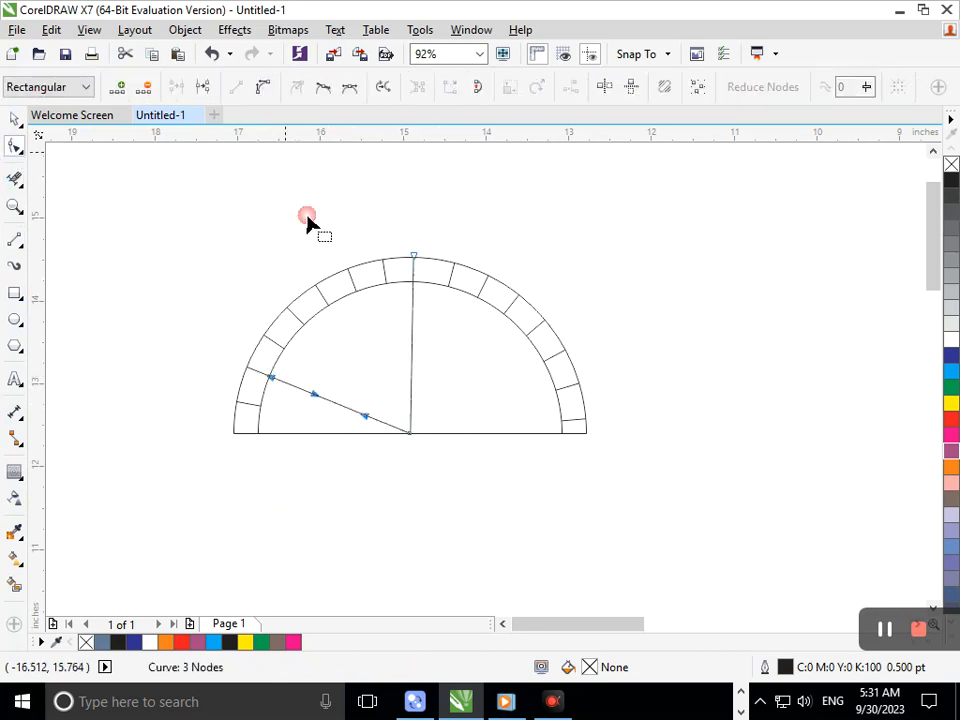
left_click_drag(337, 410, 310, 420)
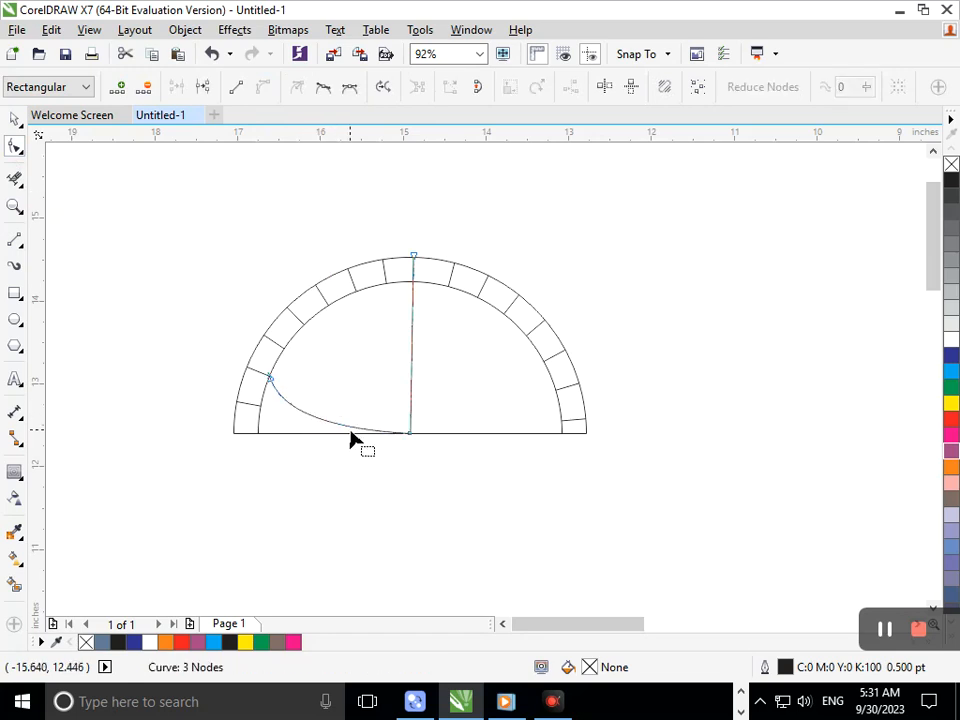
left_click(15, 118)
left_click(279, 425)
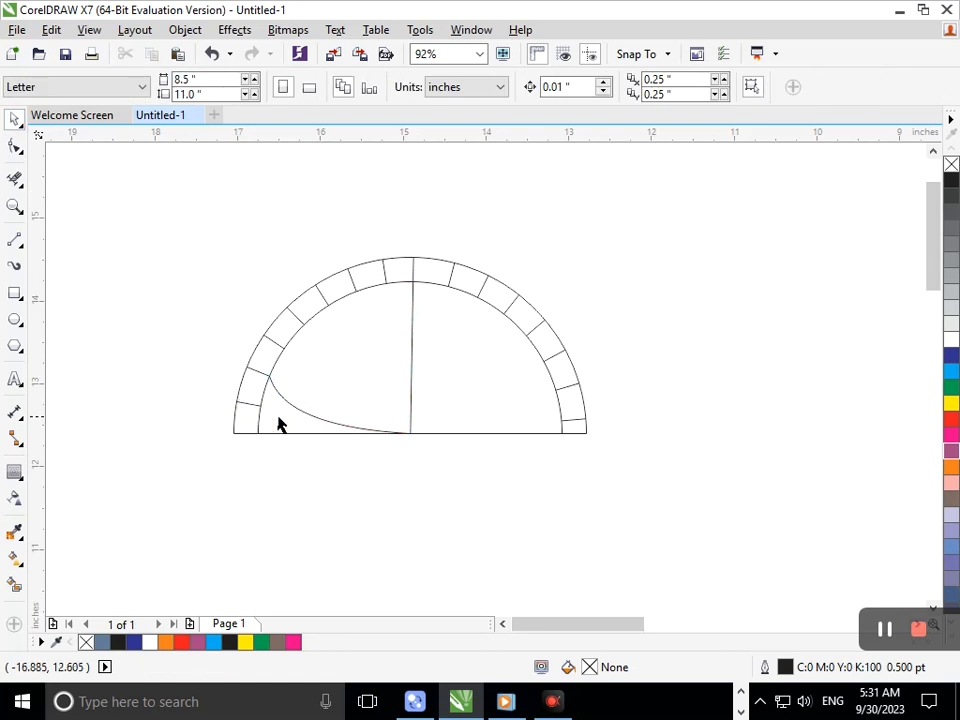
left_click(297, 416)
left_click(165, 354)
left_click_drag(265, 384, 256, 406)
key("ctrl+z")
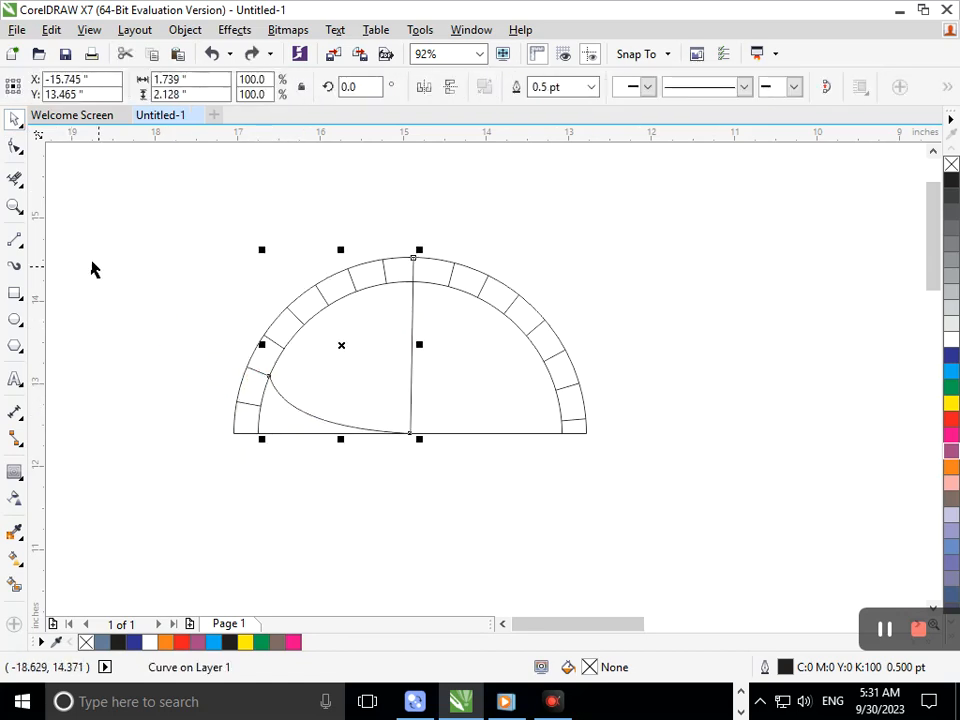
left_click(15, 147)
left_click_drag(272, 386, 284, 350)
key("ctrl+z")
left_click(13, 122)
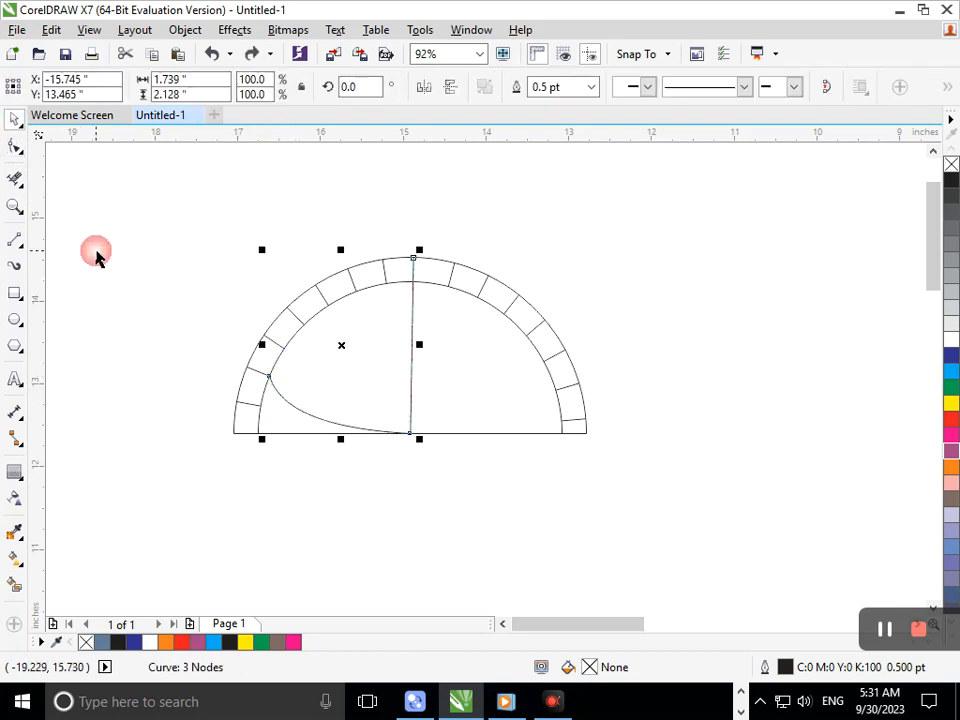
left_click(96, 255)
left_click(285, 405)
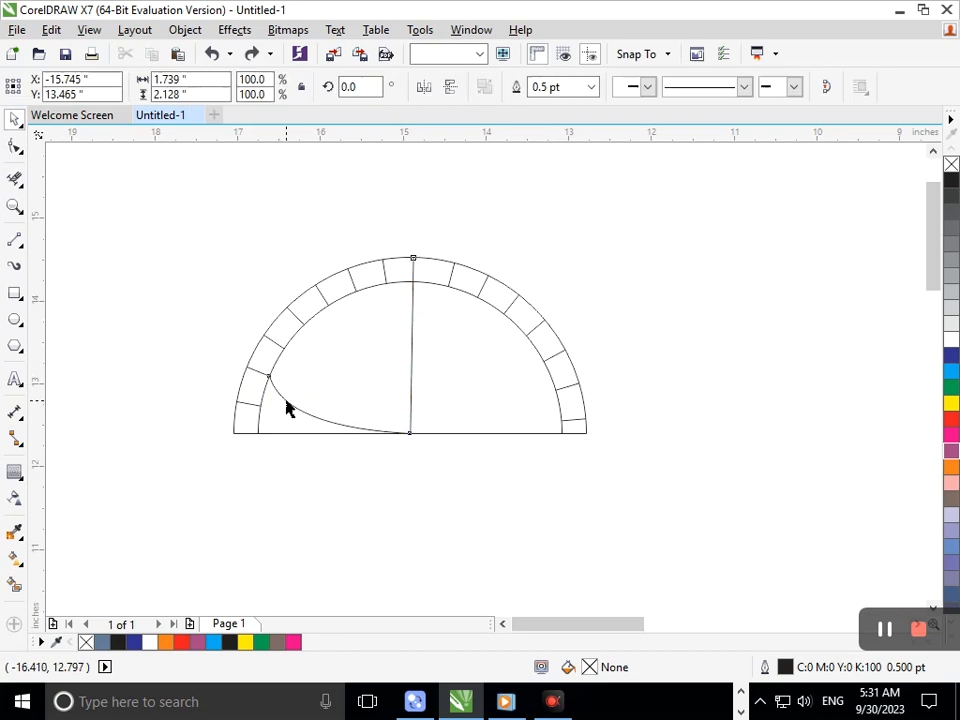
left_click(224, 480)
- Draw a line from the baseline's midpoint to the third divider from the left, convert it to a curve and bow it downward
left_click(15, 243)
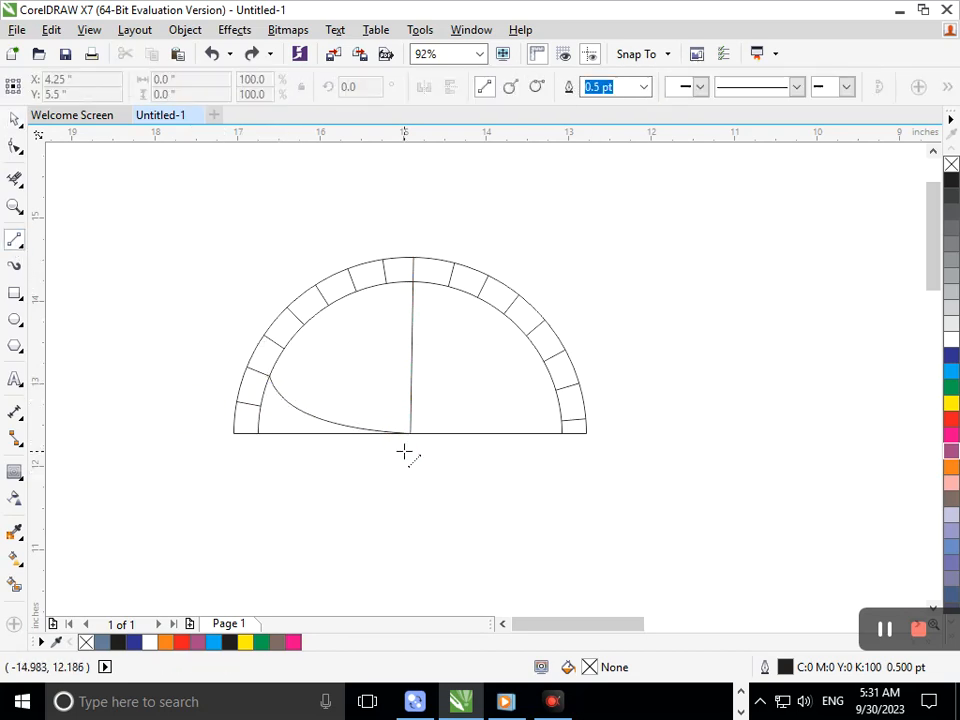
left_click_drag(410, 433, 283, 347)
left_click(15, 145)
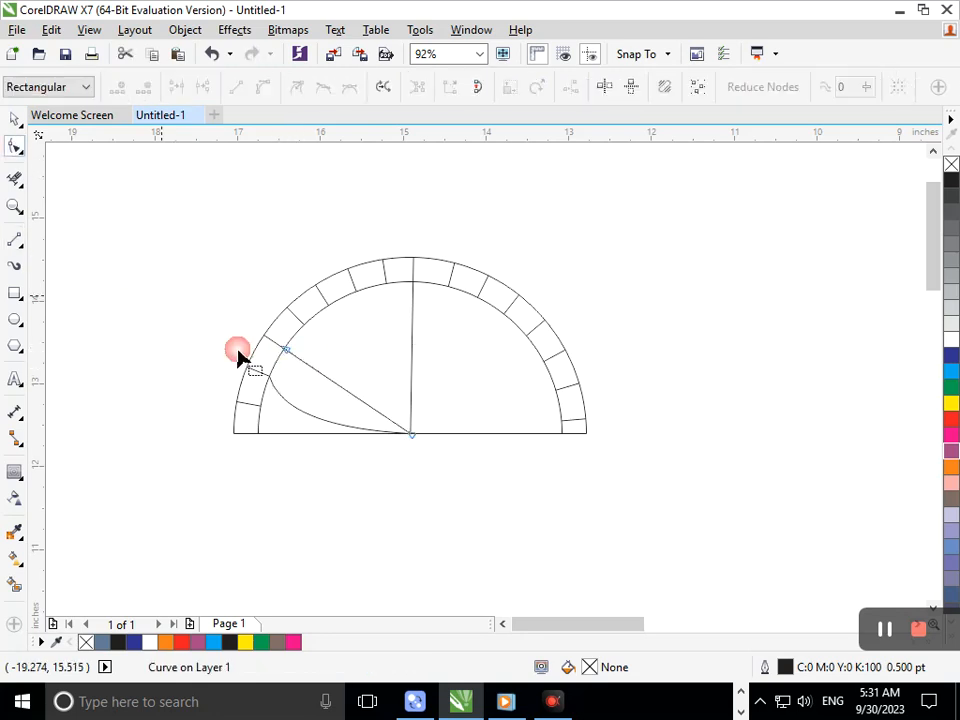
left_click(345, 390)
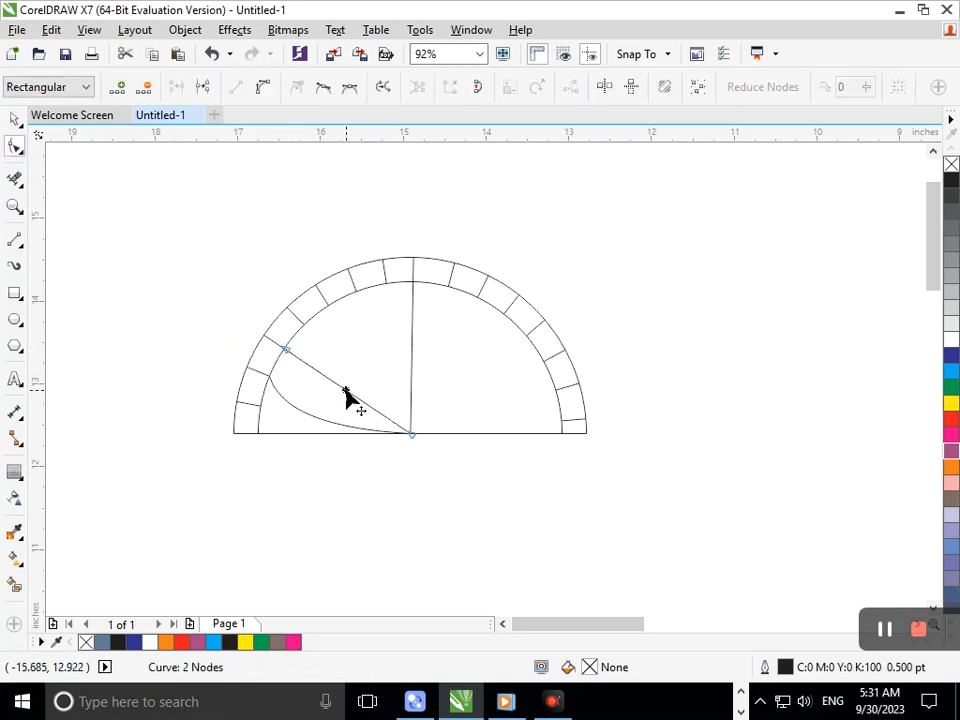
left_click(265, 90)
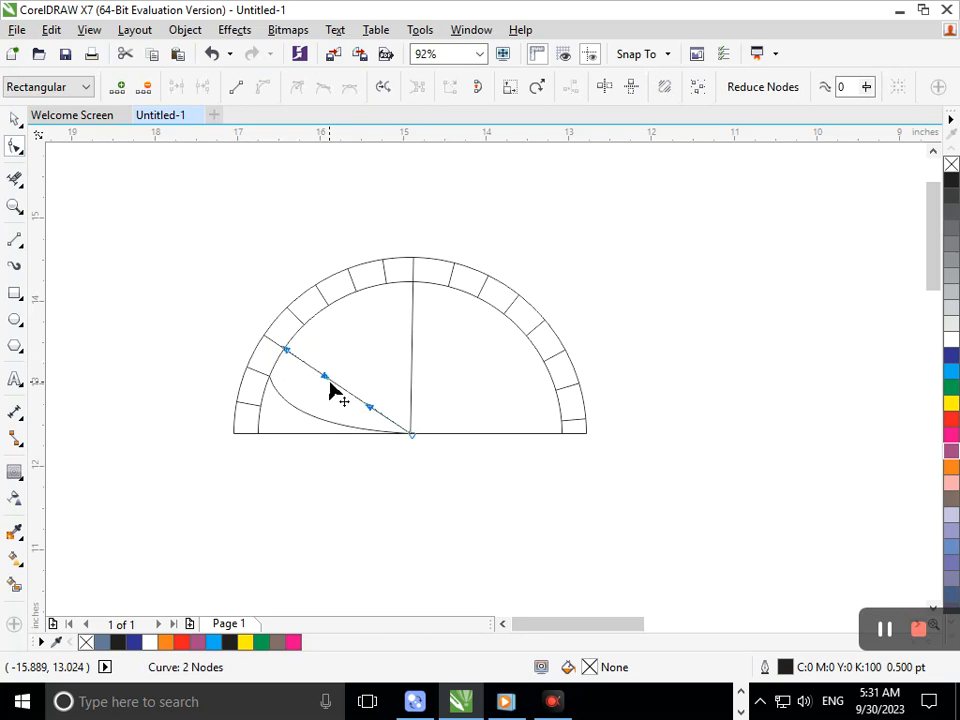
left_click_drag(336, 386, 369, 388)
- Copy the third divider's curve to the fourth divider, attach its lower end to the baseline's midpoint and adjust its bend
left_click(14, 118)
left_click(354, 422)
left_click(369, 388)
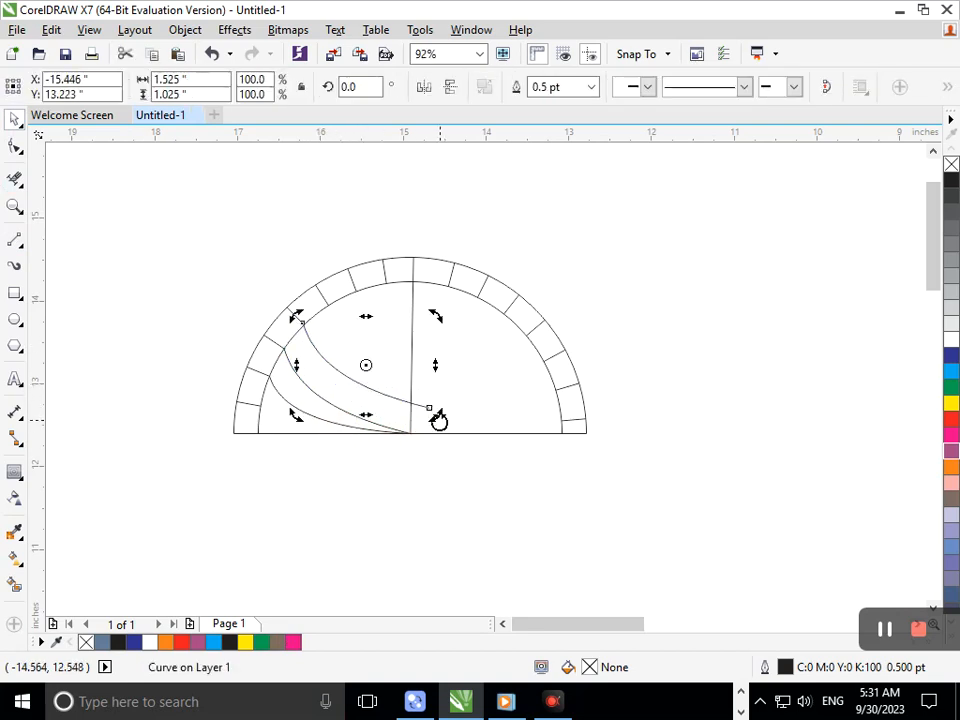
left_click(402, 512)
left_click(17, 149)
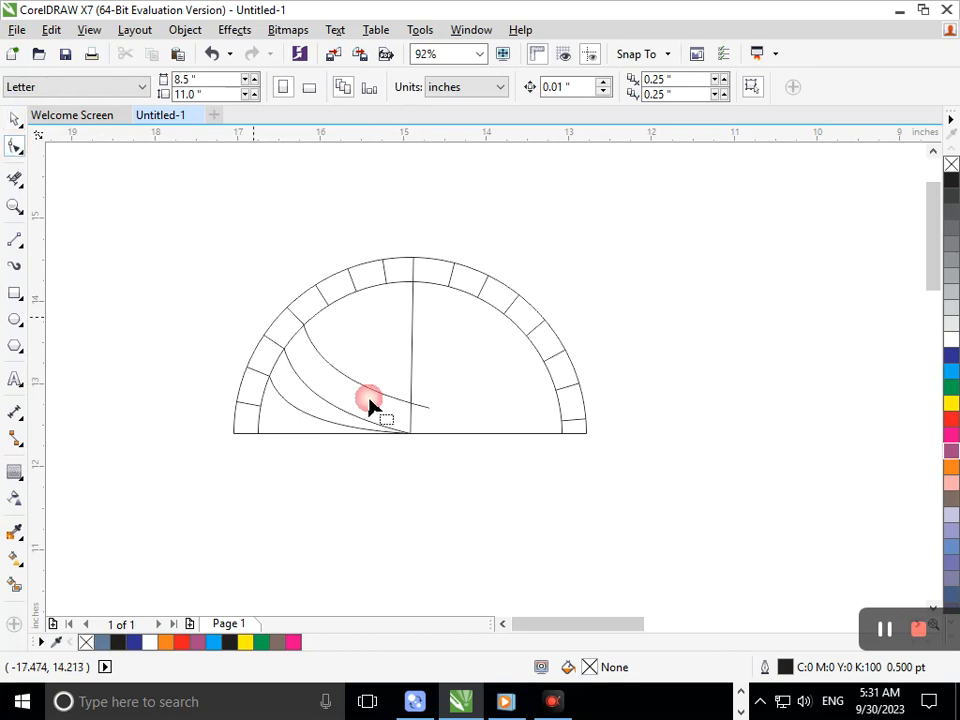
left_click(427, 418)
left_click_drag(430, 412, 412, 433)
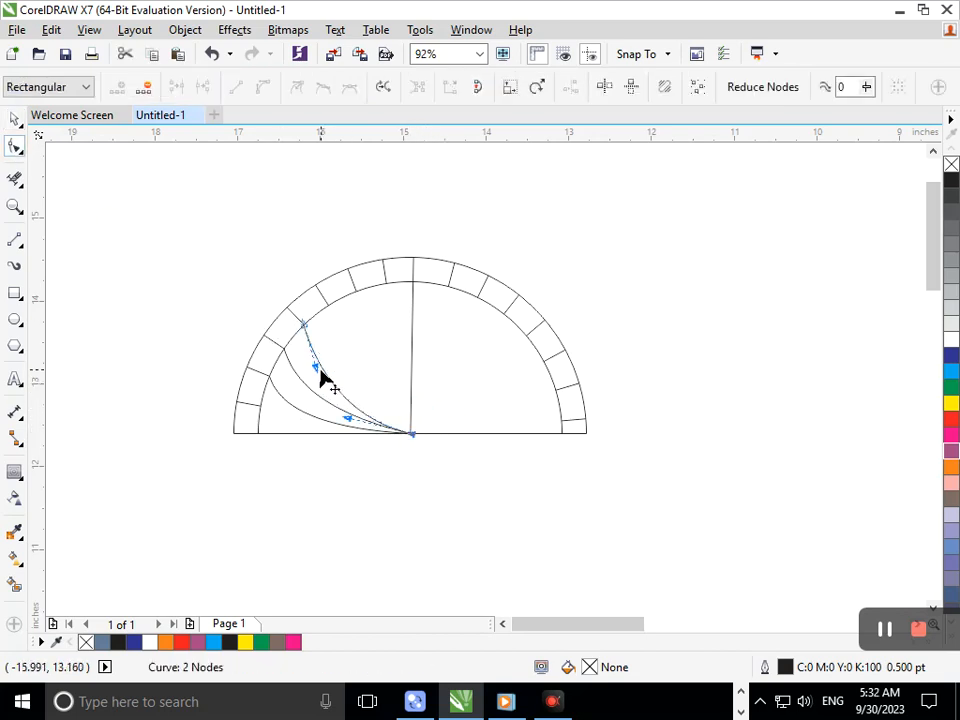
left_click_drag(316, 368, 313, 370)
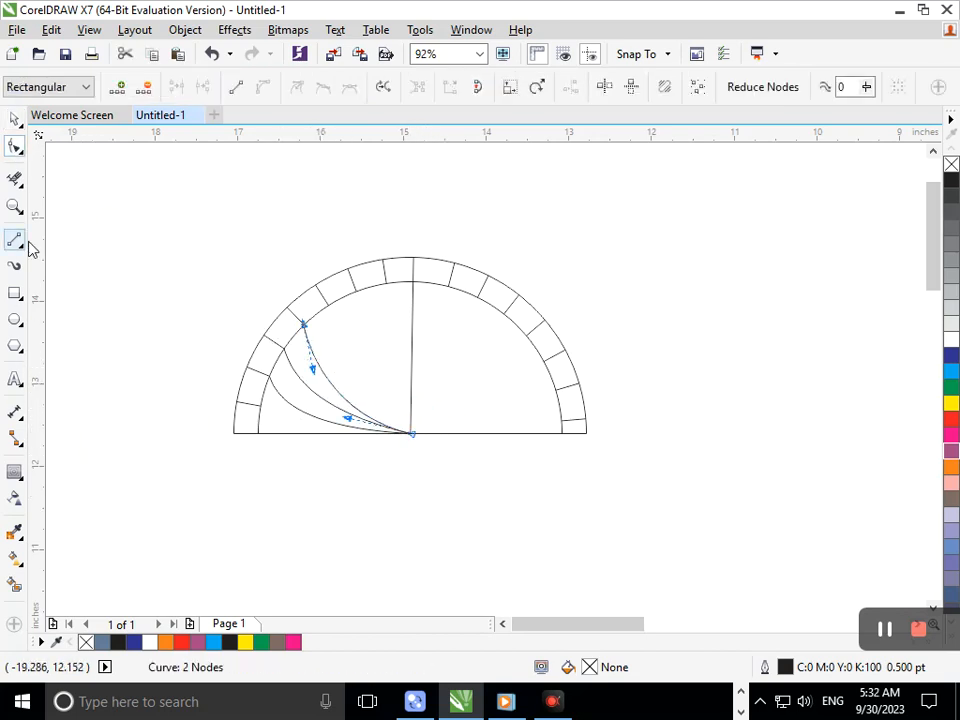
- Copy the newest curve to the fifth divider from the left, pull its lower end to the central ray's base and refine its bend
left_click(13, 119)
left_click(47, 202)
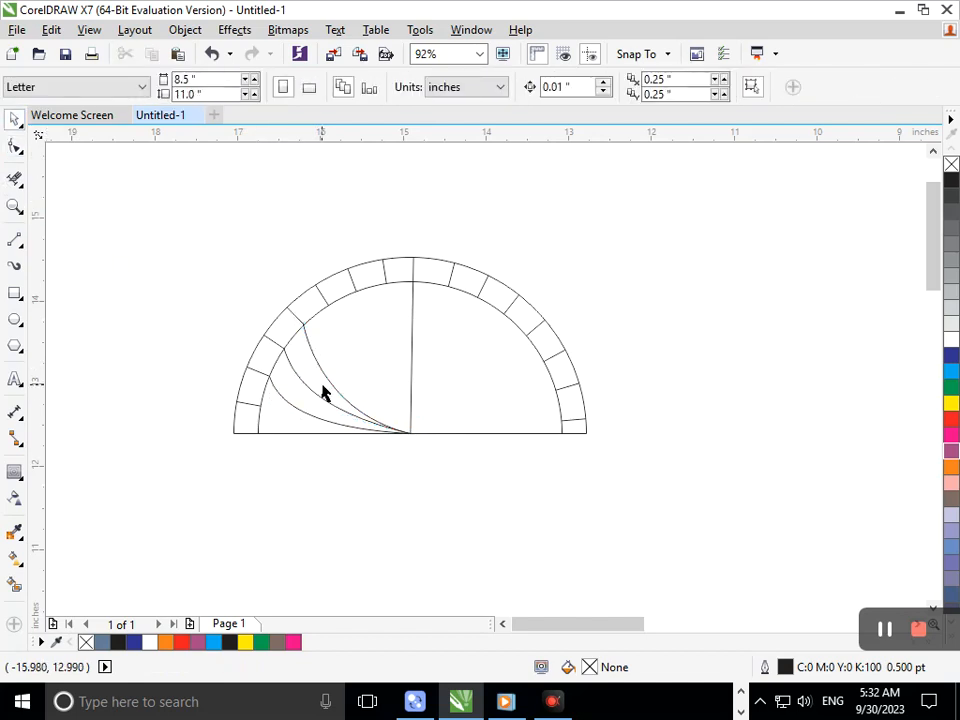
left_click_drag(333, 392, 357, 361)
left_click(16, 146)
left_click(437, 411)
left_click_drag(437, 411, 413, 434)
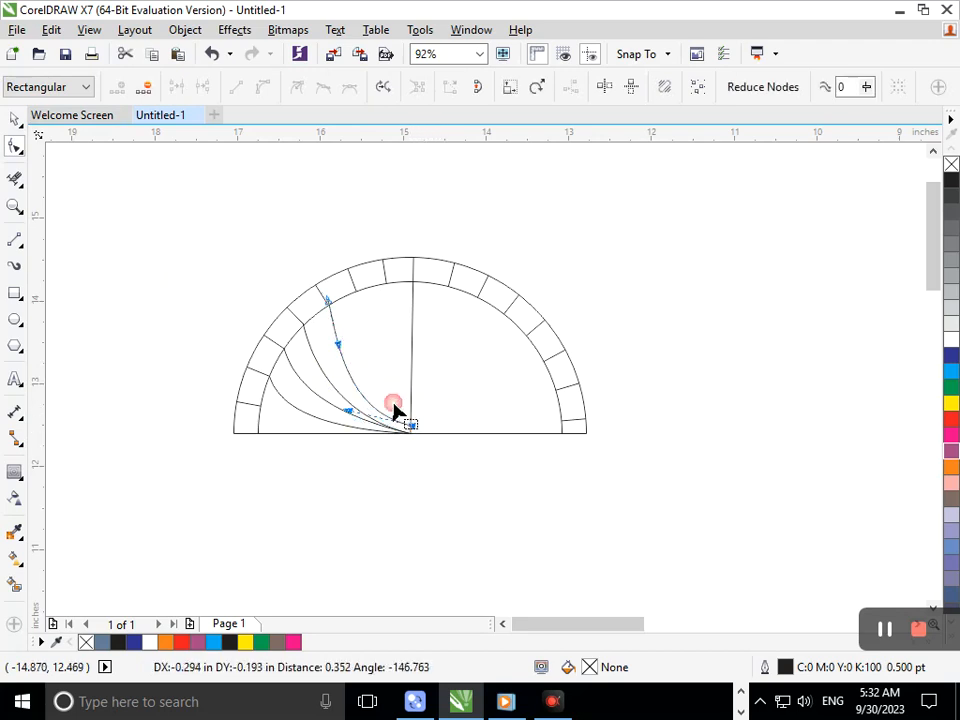
mouse_move(343, 360)
left_mouse_down()
mouse_move(354, 369)
mouse_move(338, 365)
left_mouse_up()
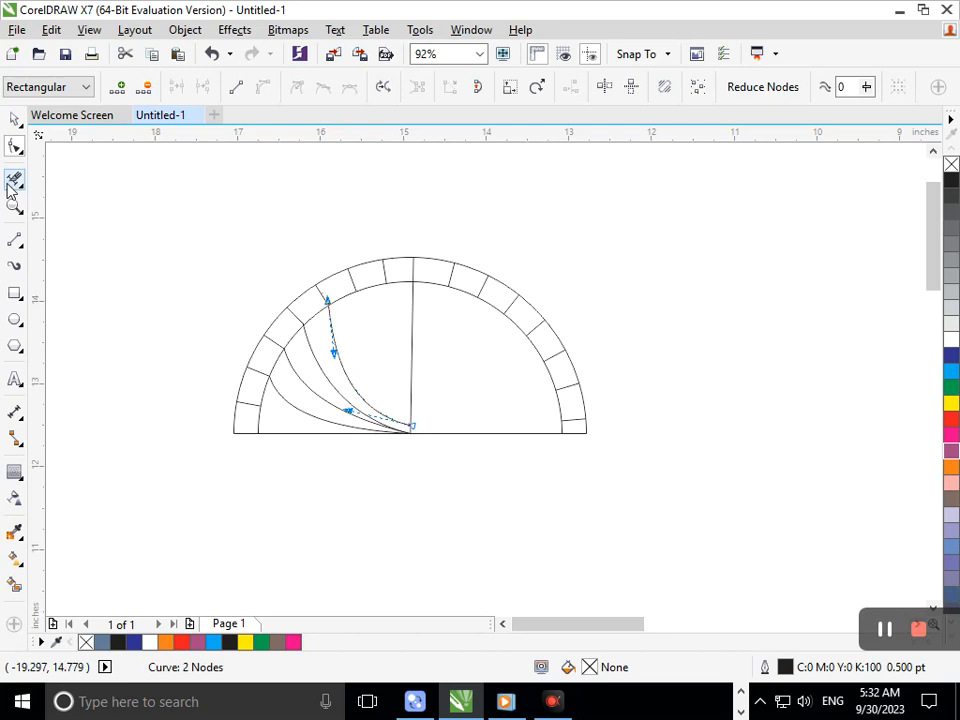
- Attach the fifth divider curve's lower end to the baseline's midpoint and refine its upper bend
left_click_drag(412, 433, 403, 437)
left_click_drag(334, 353, 330, 357)
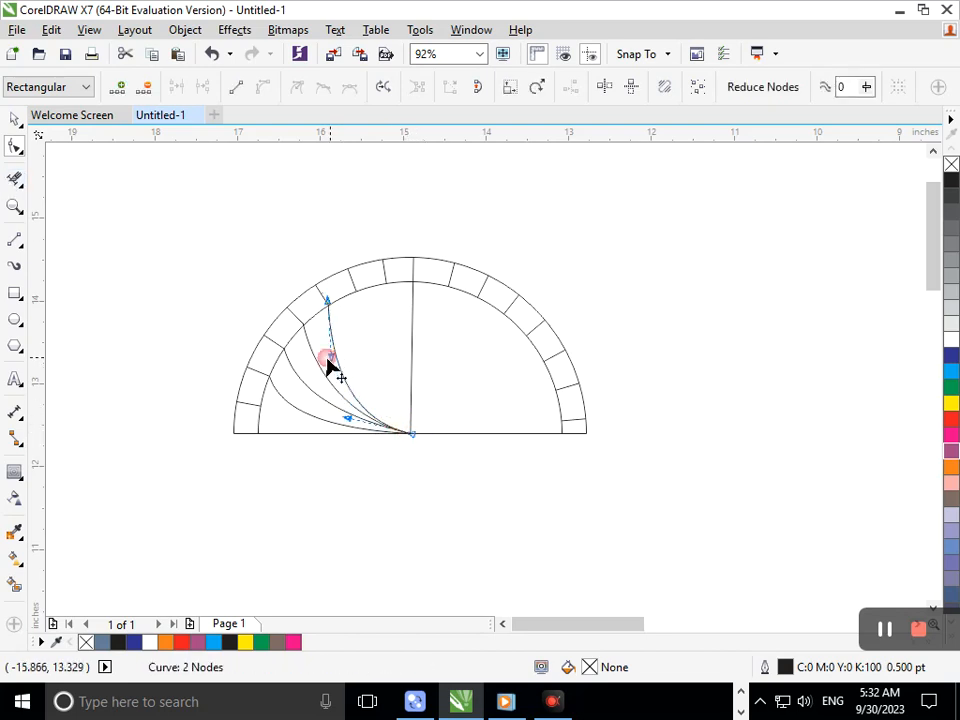
left_click(14, 119)
left_click(381, 345)
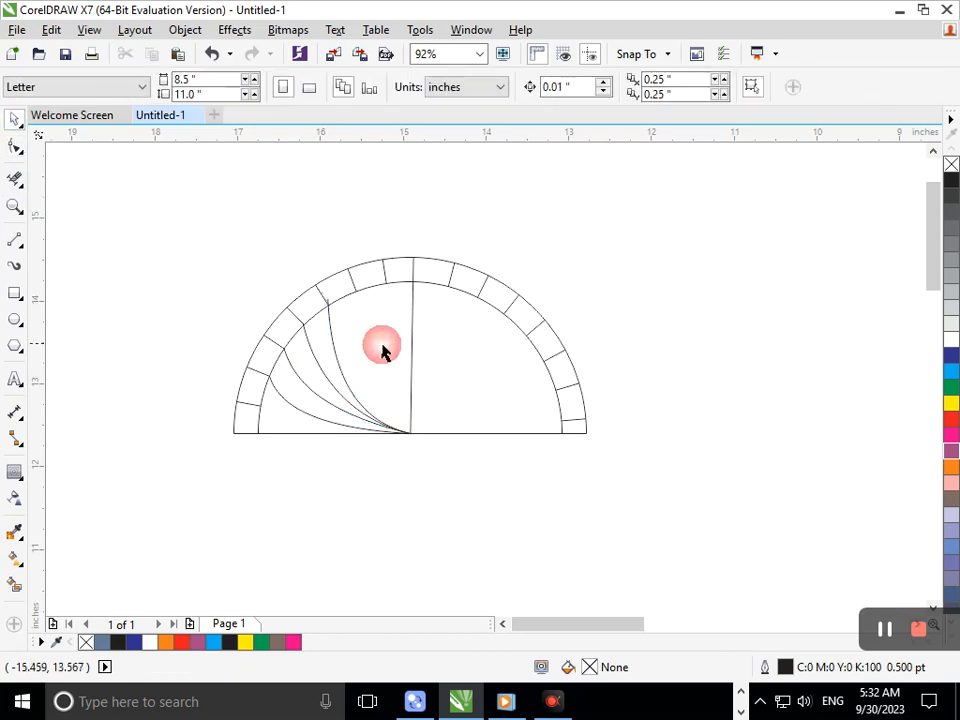
- Copy the fifth divider's curve to the sixth divider, attach its lower end to the baseline's midpoint and adjust its bend
left_click_drag(340, 372, 367, 351)
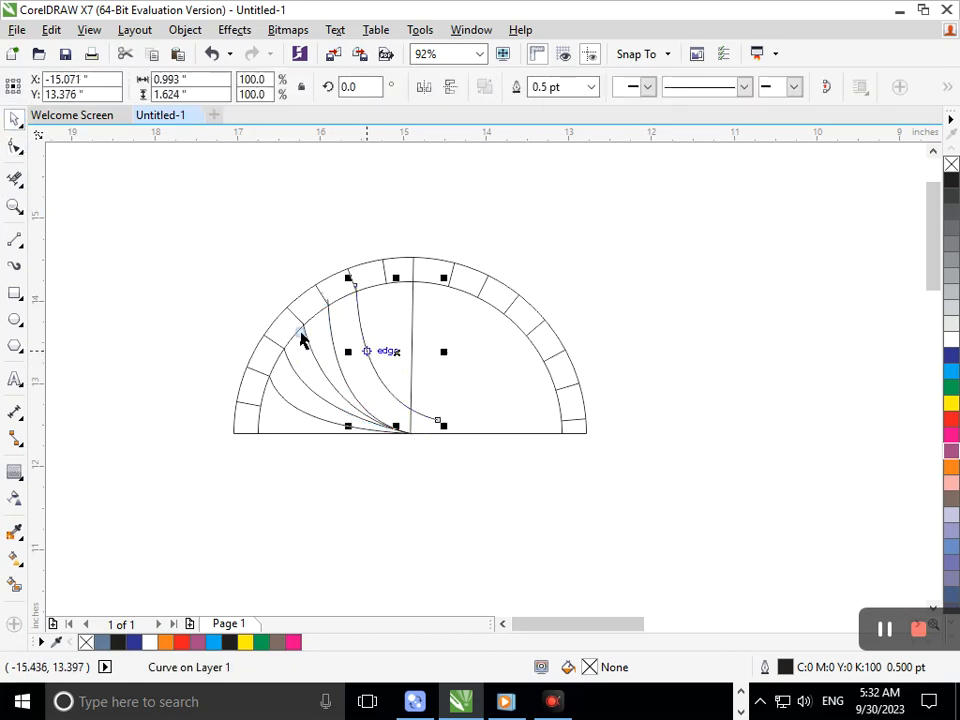
left_click(14, 146)
left_click_drag(443, 427, 410, 433)
mouse_move(359, 342)
left_mouse_down()
mouse_move(367, 357)
mouse_move(351, 330)
left_mouse_up()
left_click(82, 305)
left_click(16, 120)
left_click(98, 222)
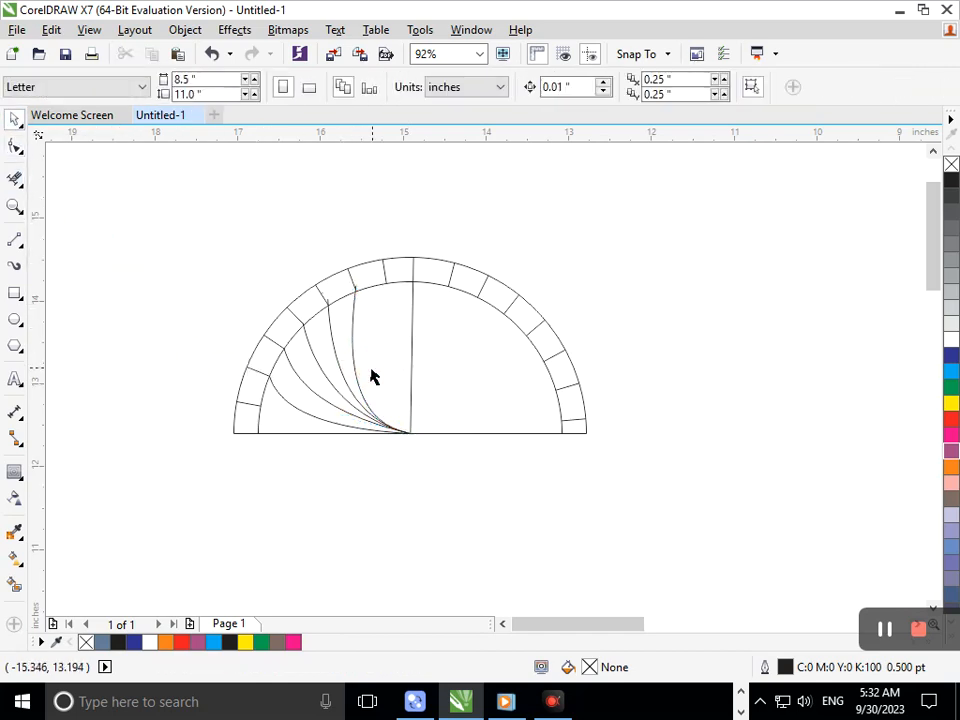
- Copy the sixth divider's curve to the seventh divider, pull its lower end to the baseline's midpoint and adjust its bend
left_click_drag(360, 385, 386, 371)
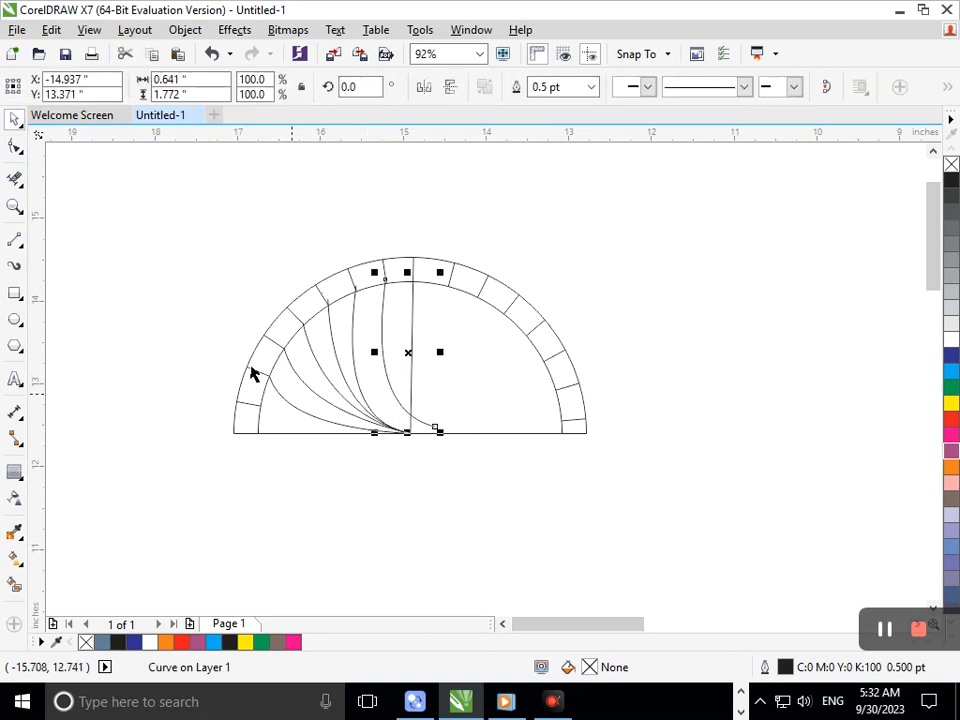
left_click(15, 147)
left_click(381, 435)
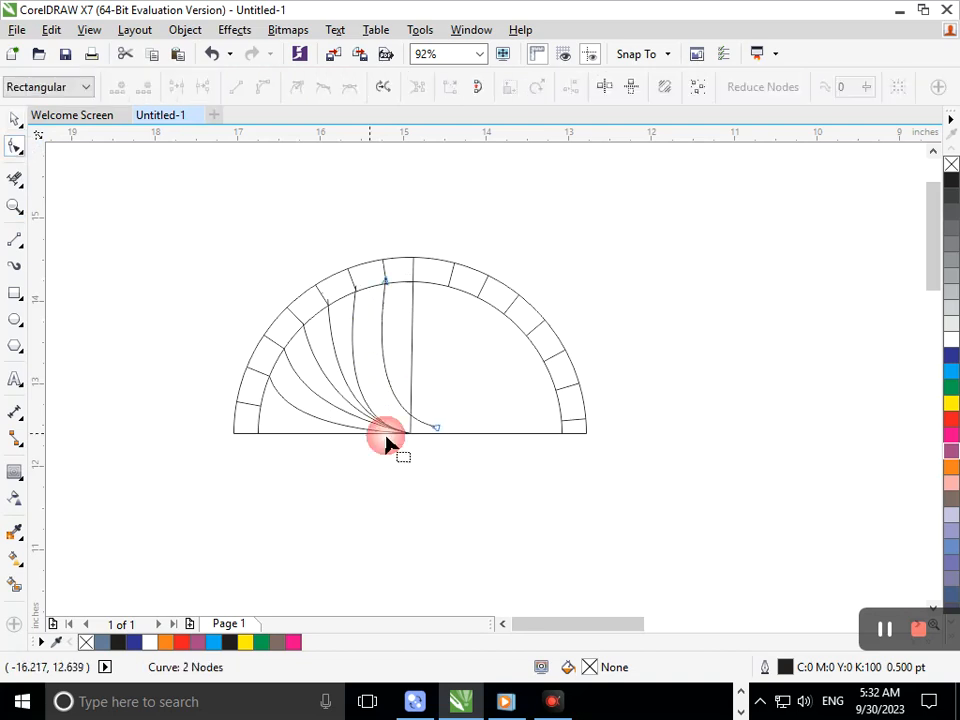
left_click(436, 430)
left_click_drag(435, 435, 411, 443)
mouse_move(381, 333)
left_mouse_down()
mouse_move(406, 337)
mouse_move(388, 341)
left_mouse_up()
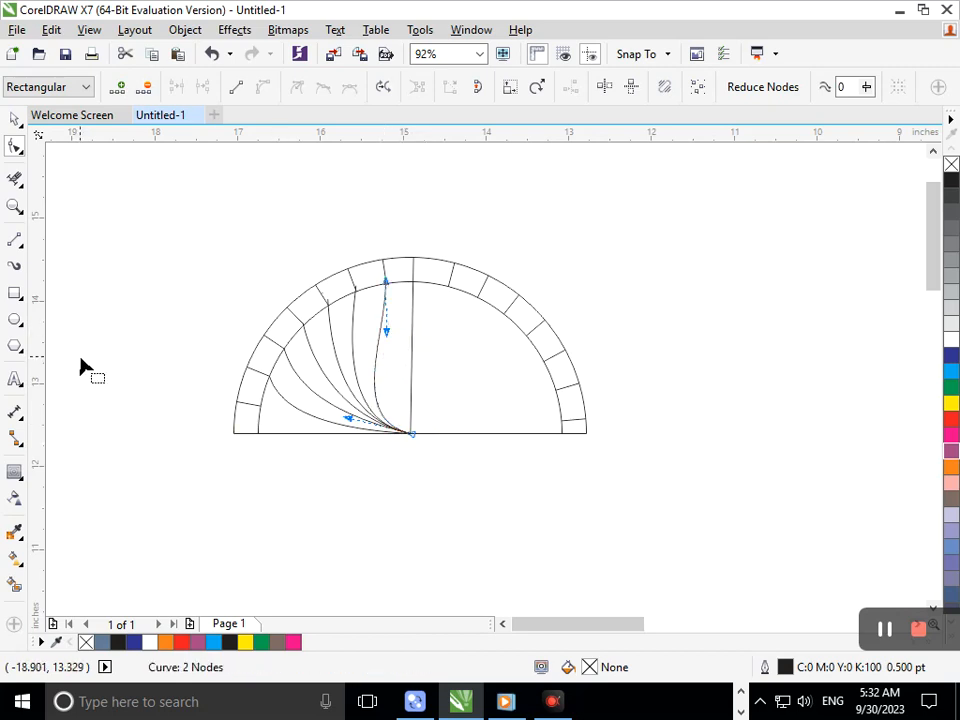
- Smart-fill the three lowest sections of the left half, colouring the first slate blue, the second orange and the third purple
left_click(14, 584)
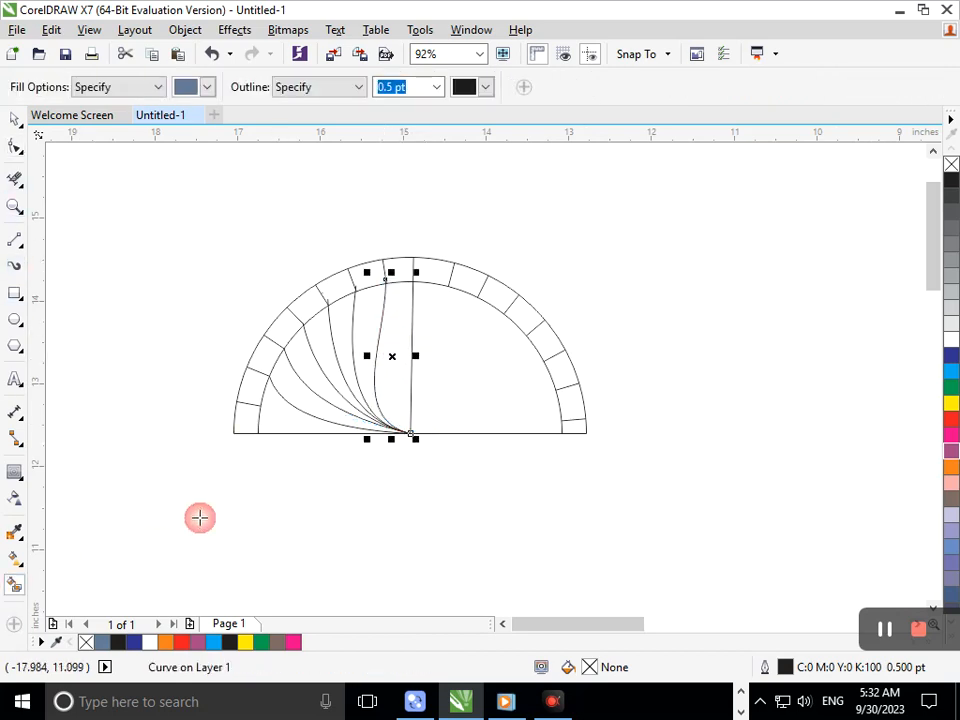
left_click(277, 418)
left_click(296, 394)
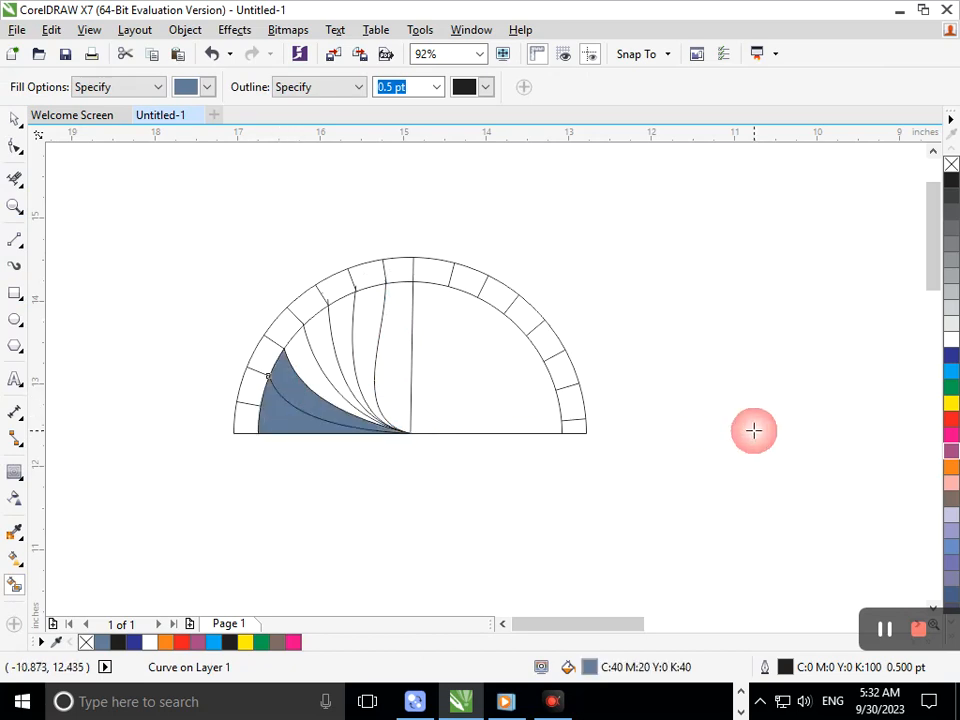
left_click(950, 467)
left_click(330, 397)
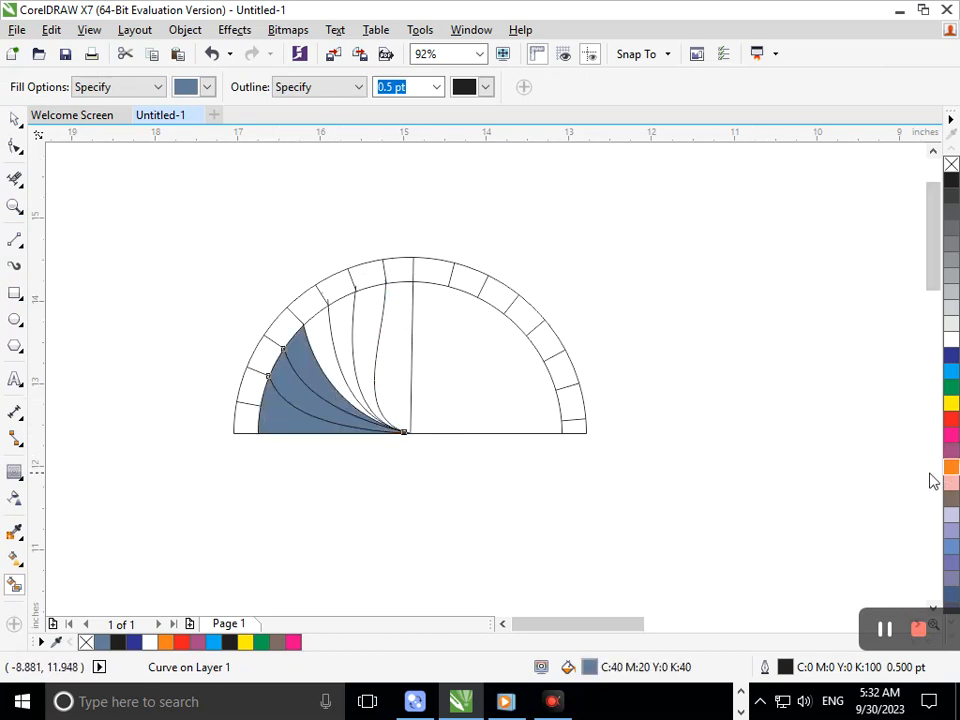
left_click(953, 452)
left_click(341, 414)
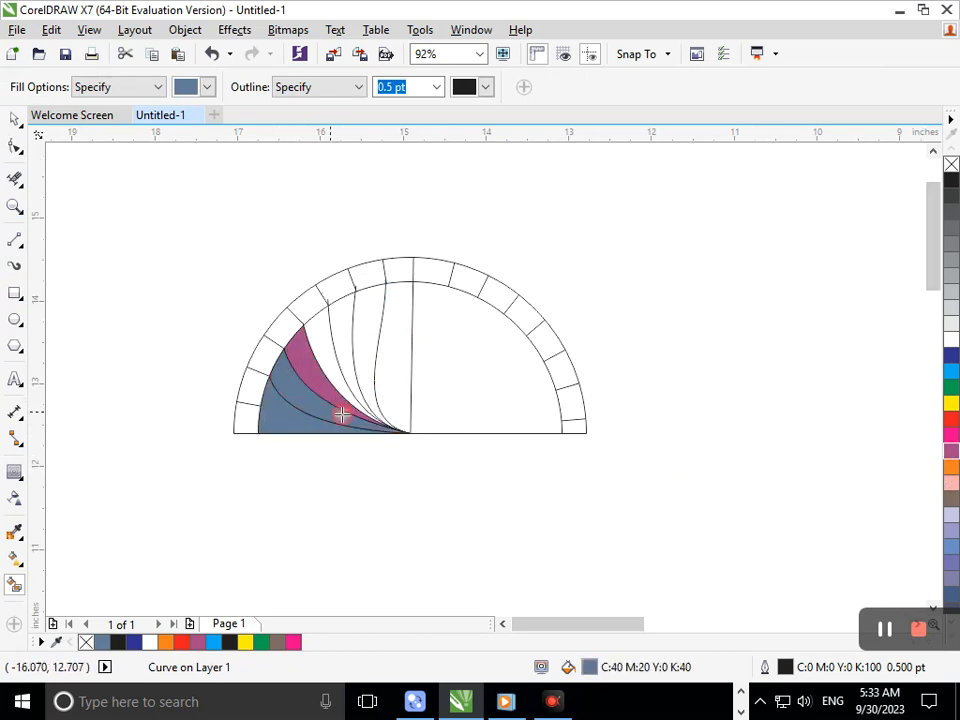
left_click(945, 467)
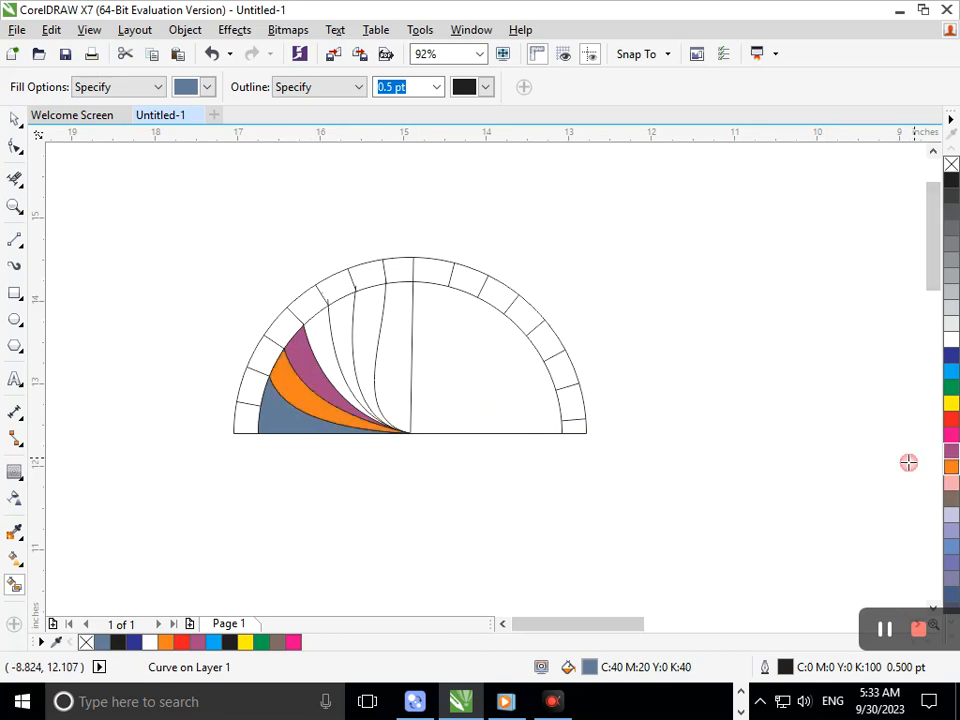
- Fill the three sections between the fifth divider's curve and the central ray with slate blue
left_click(337, 368)
key("ctrl+z")
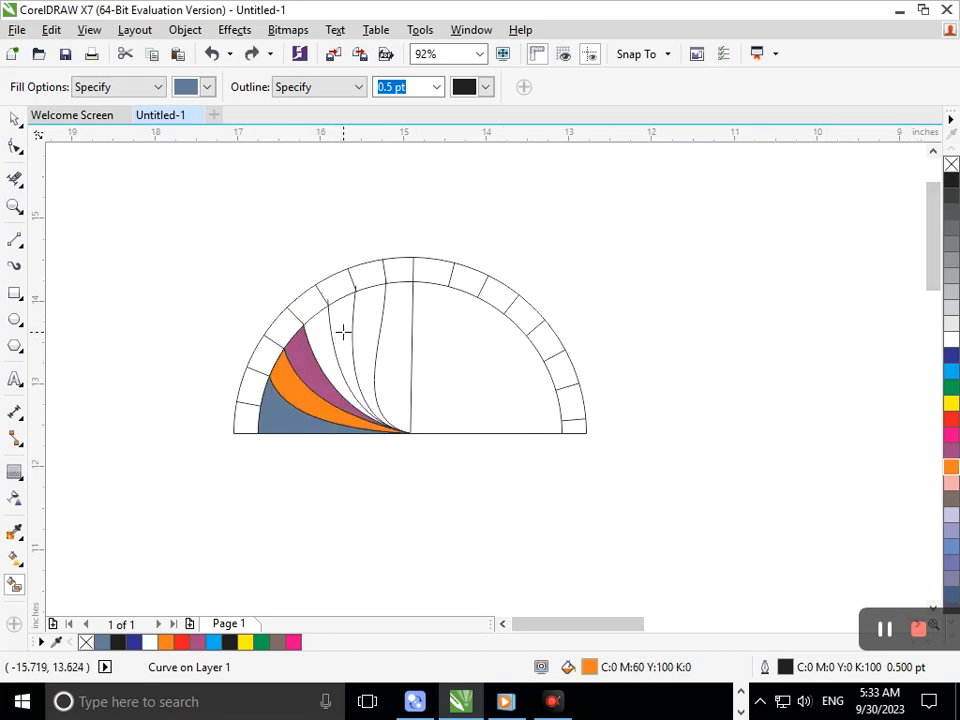
left_click(343, 331)
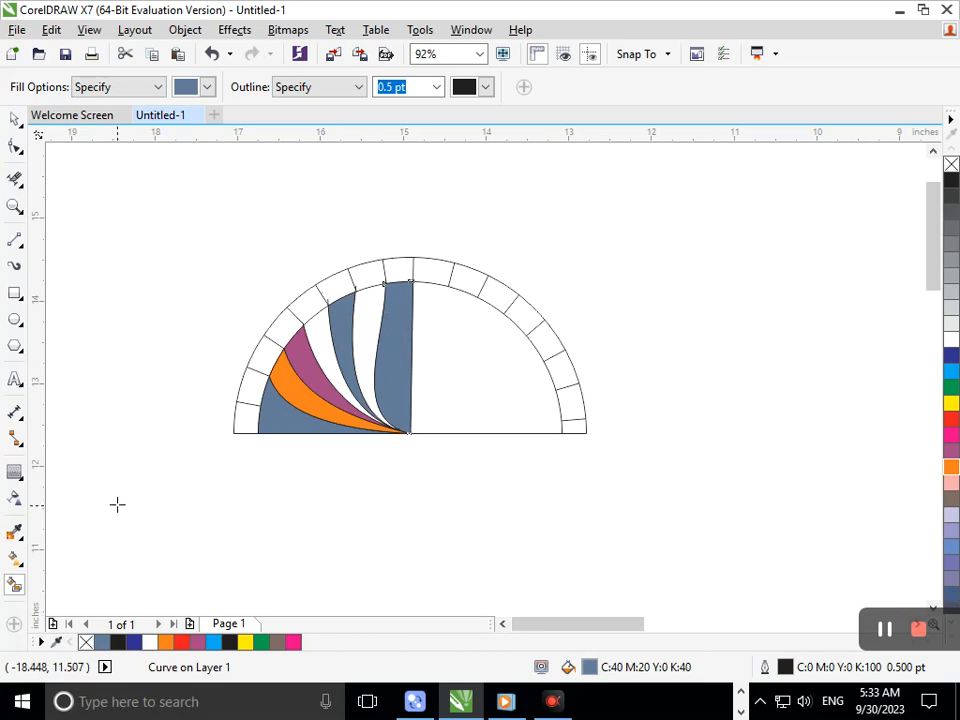
left_click(367, 348)
- Try to fill the section between the fourth and fifth dividers' curves, undo it and inspect the section's upper corners
left_click(325, 350)
key("ctrl+z")
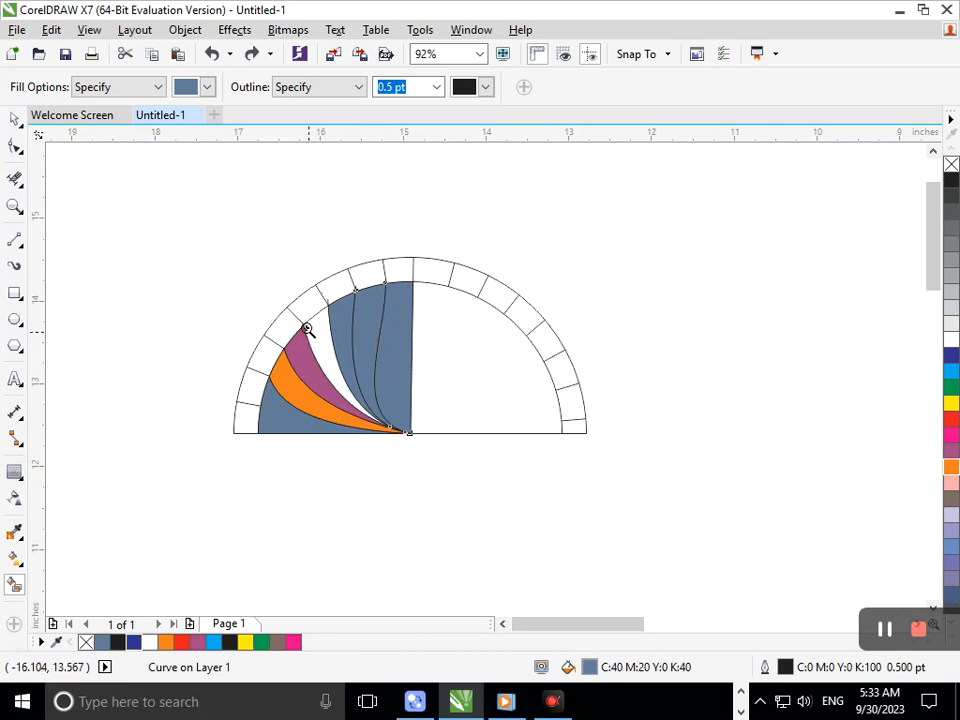
scroll(307, 330, "up", 5)
scroll(392, 375, "down", 5)
scroll(336, 381, "up", 3)
scroll(460, 304, "up", 5)
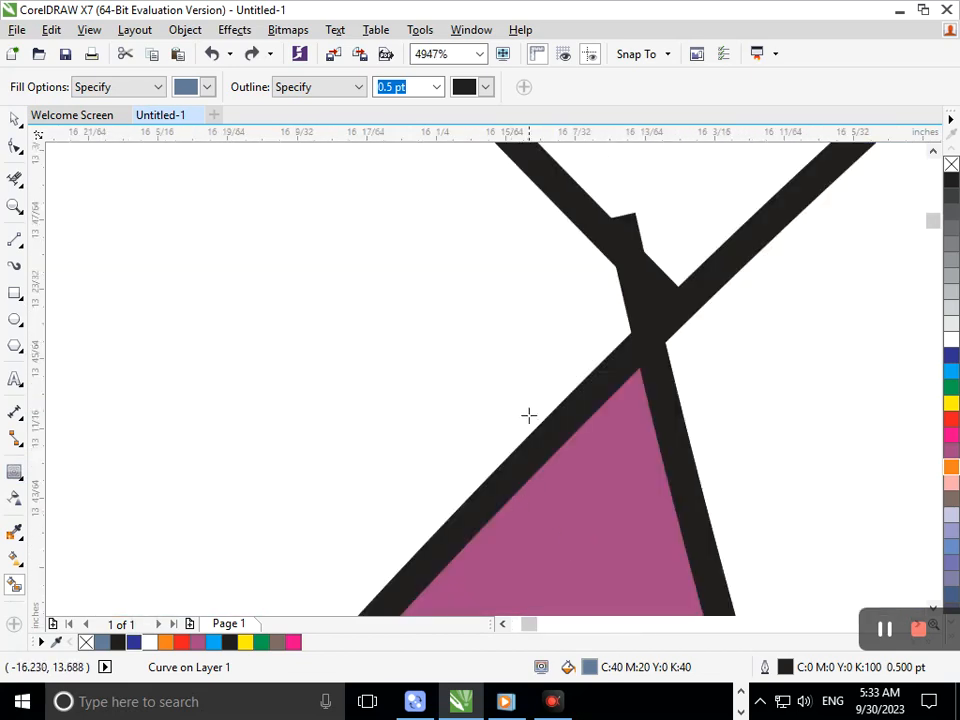
key("F3")
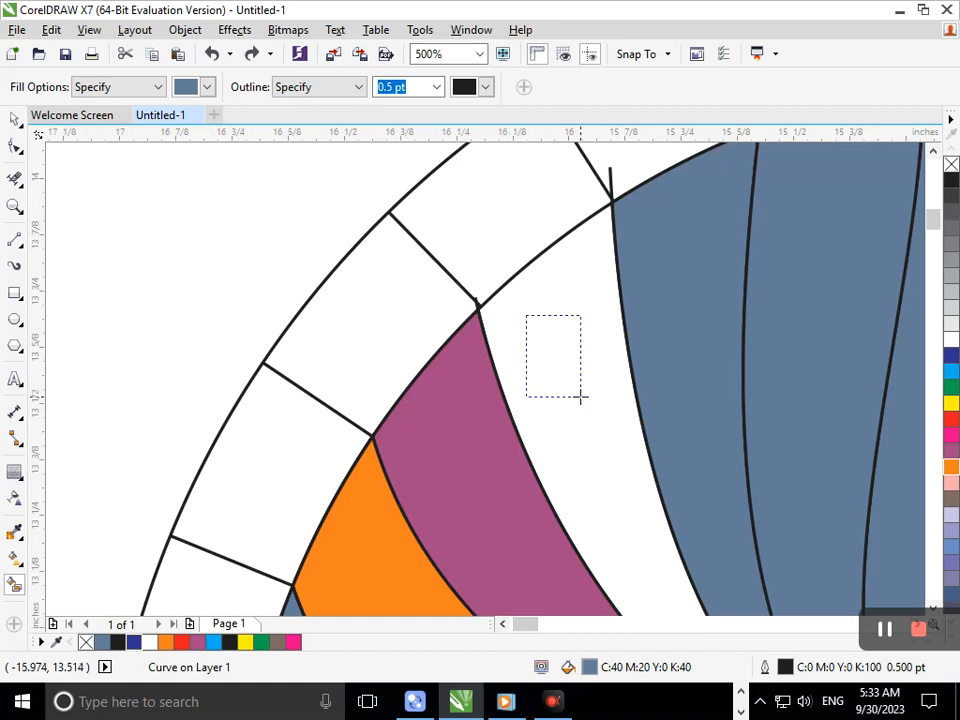
key("F3")
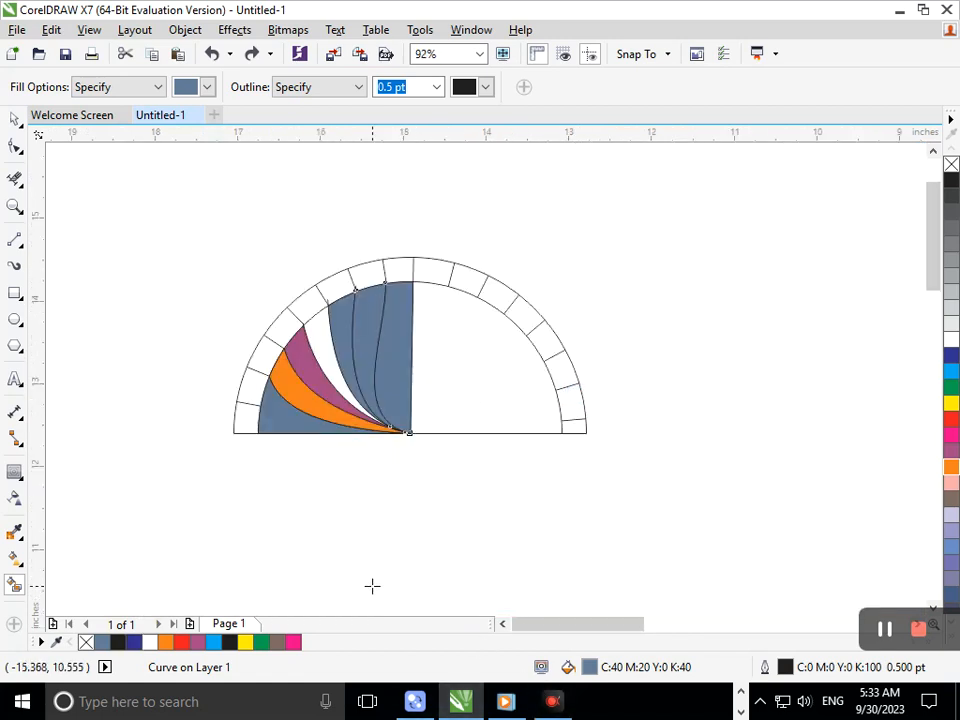
- Realign the fifth divider curve's lower end with the baseline's midpoint and readjust its curvature
left_click_drag(385, 413, 443, 464)
key("F10")
left_click(222, 275)
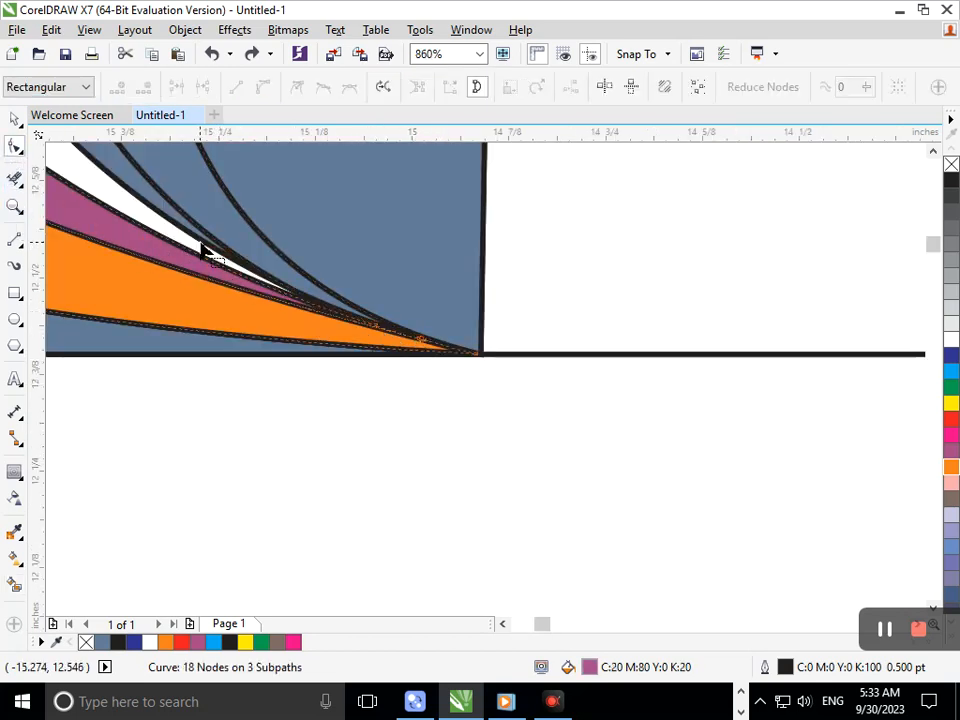
left_click(203, 247)
left_click_drag(293, 295, 476, 360)
scroll(305, 465, "down", 5)
mouse_move(359, 417)
left_mouse_down()
mouse_move(348, 417)
mouse_move(352, 430)
left_mouse_up()
left_click_drag(332, 365, 339, 418)
- Try again to smart-fill the narrow white section beside the purple one, undoing each attempt
left_click(15, 586)
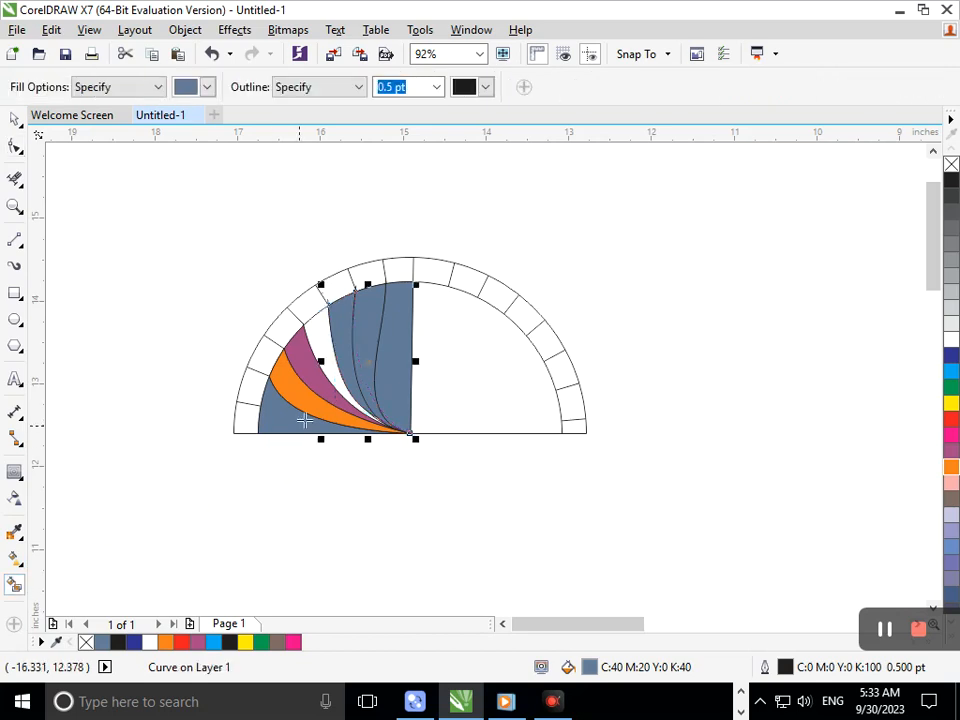
left_click(338, 380)
key("ctrl+z")
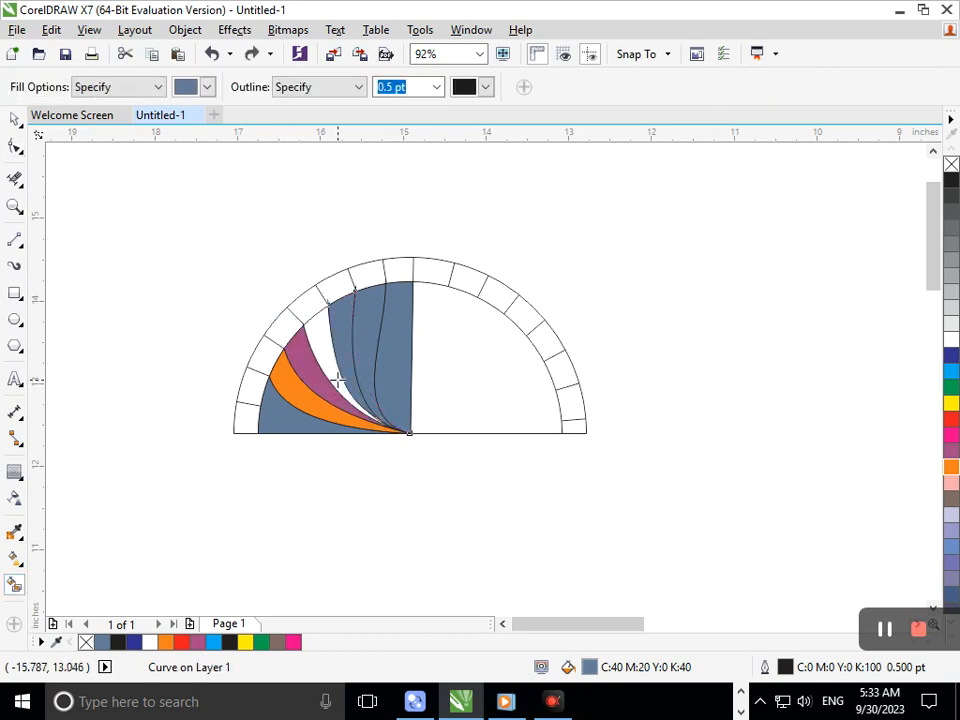
left_click(320, 329)
key("ctrl+z")
left_click(321, 328)
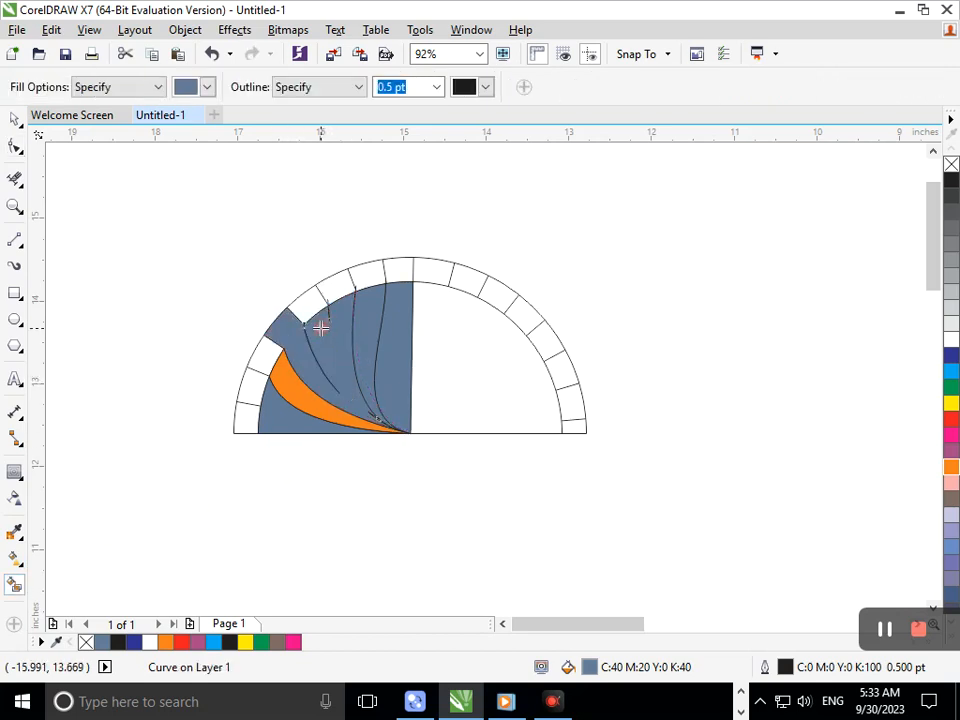
key("ctrl+z")
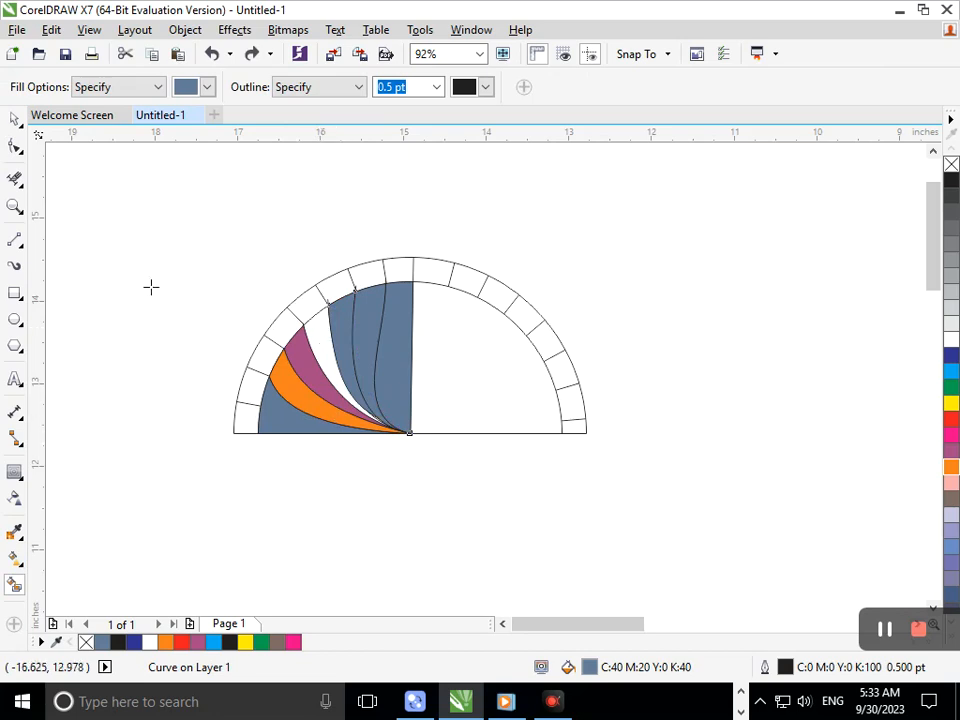
- Move the purple piece out of the arch and fill the two empty sections beside the orange one with slate blue
left_click(14, 119)
left_click_drag(313, 392, 167, 420)
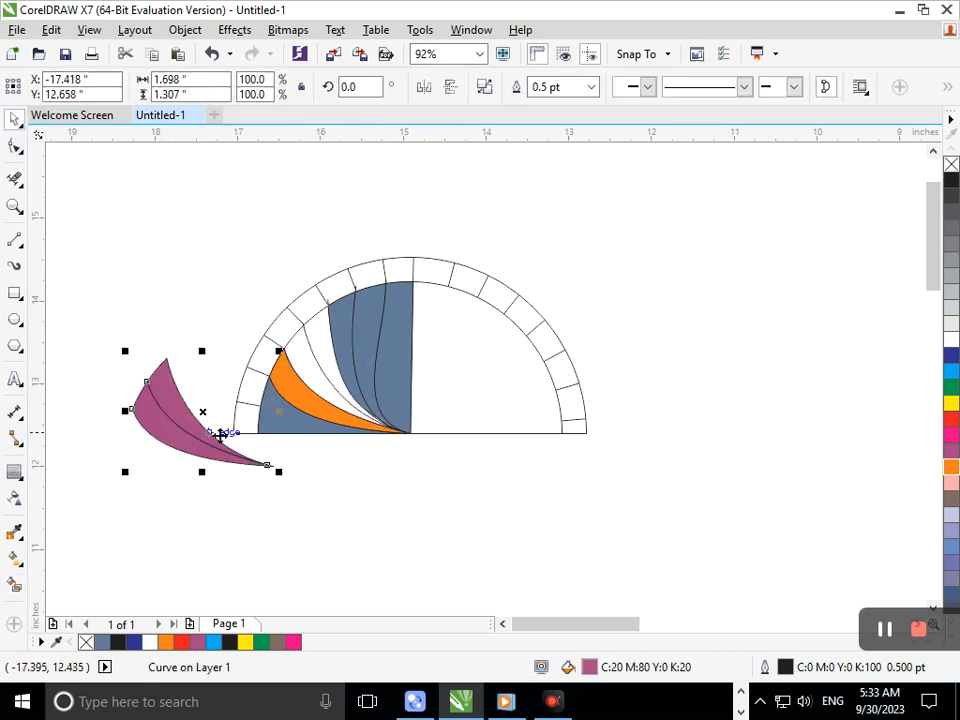
left_click(14, 584)
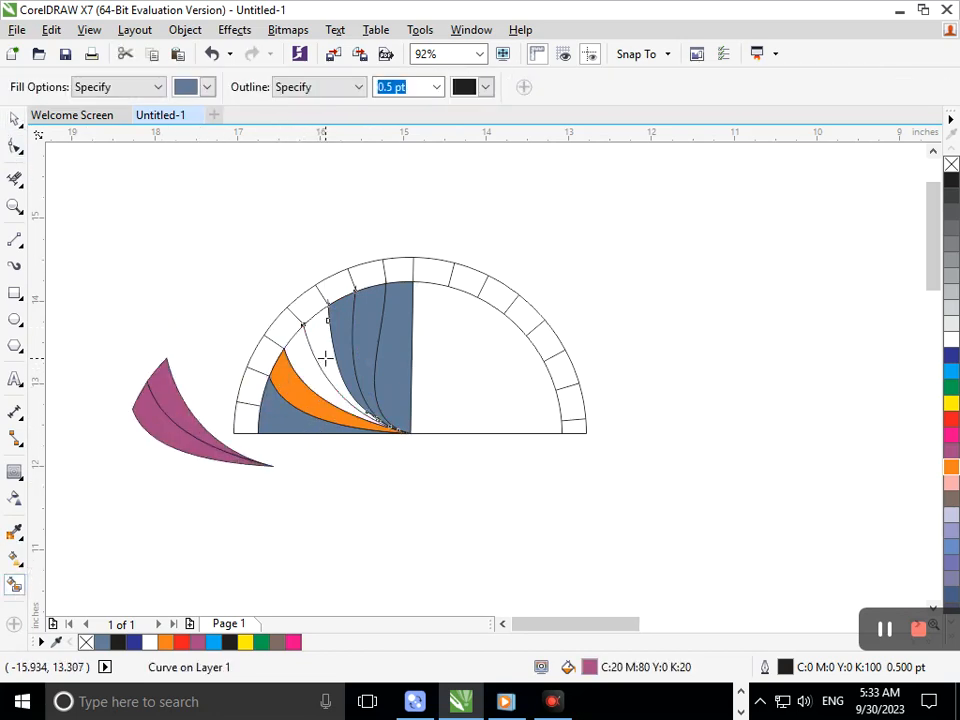
left_click(325, 358)
key("ctrl+z")
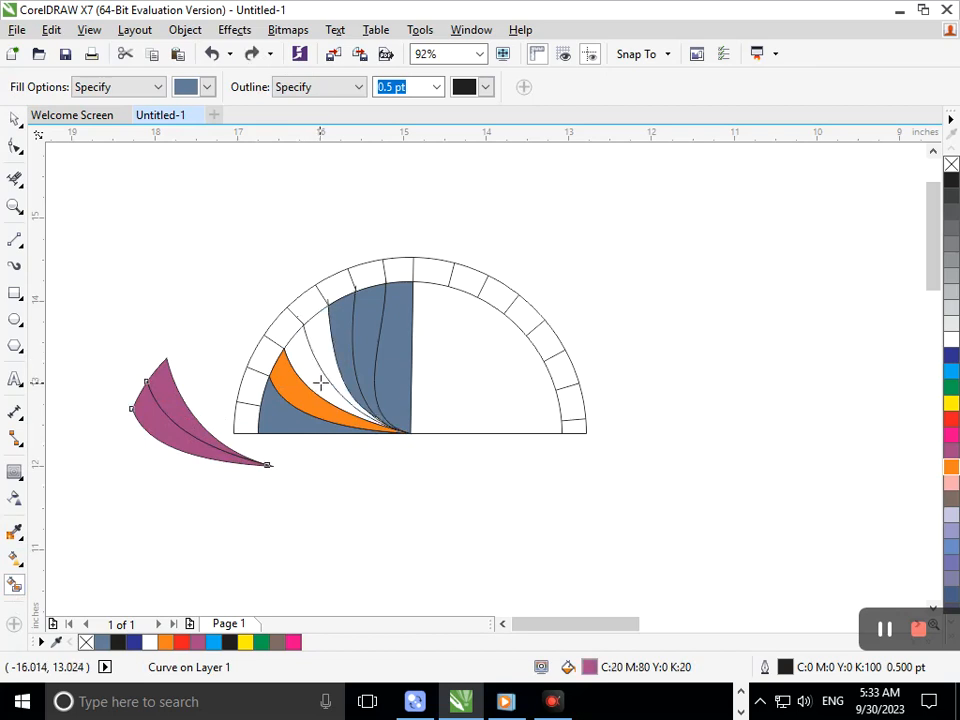
scroll(320, 381, "up", 5)
scroll(362, 426, "down", 5)
left_click(321, 366)
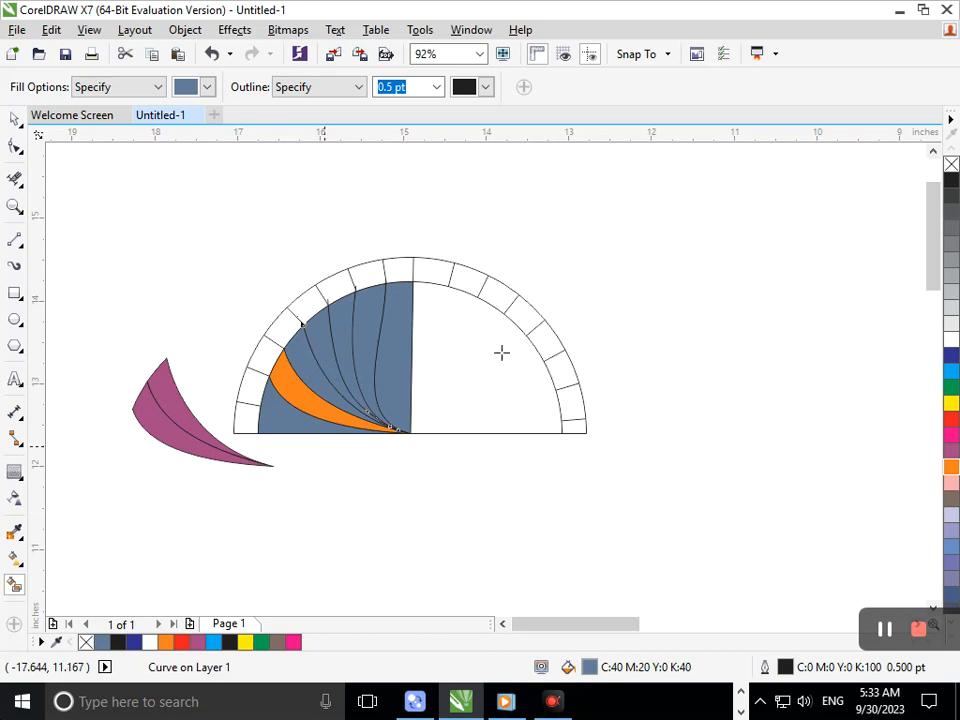
- Delete the purple piece lying outside the arch
left_click(10, 120)
left_click(51, 204)
left_click(171, 407)
key("Delete")
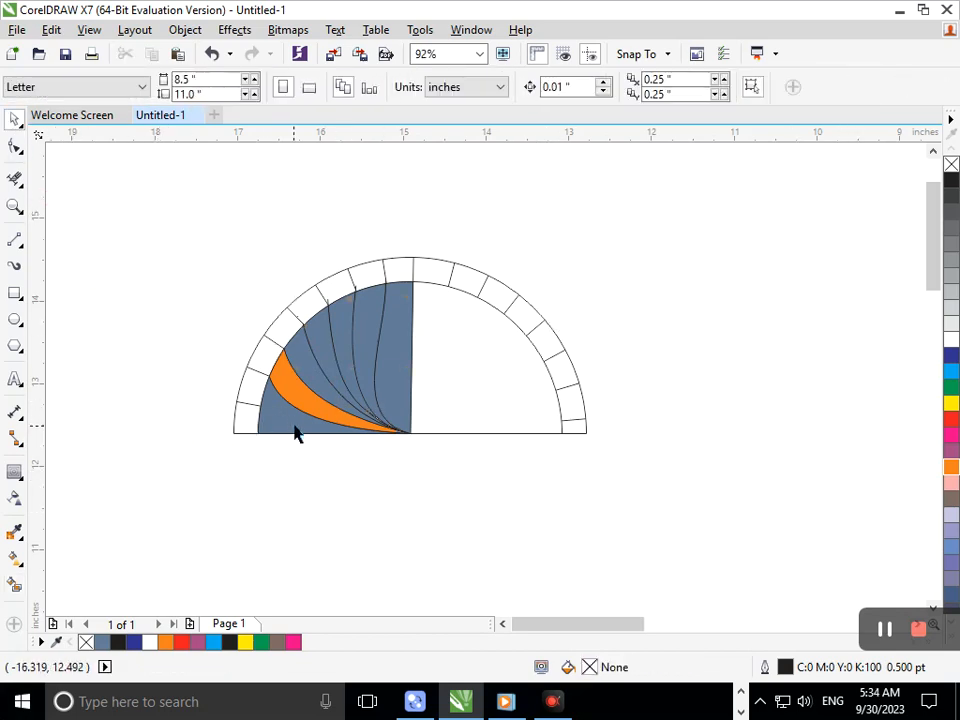
- Select all seven filled sections of the left half and place a horizontally mirrored copy in the right half
left_click(294, 402)
left_click(306, 366, "shift")
left_click(317, 339, "shift")
left_click(339, 333, "shift")
left_click(342, 326, "shift")
left_click(390, 328, "shift")
left_click(343, 362, "shift")
left_click_drag(251, 357, 459, 373)
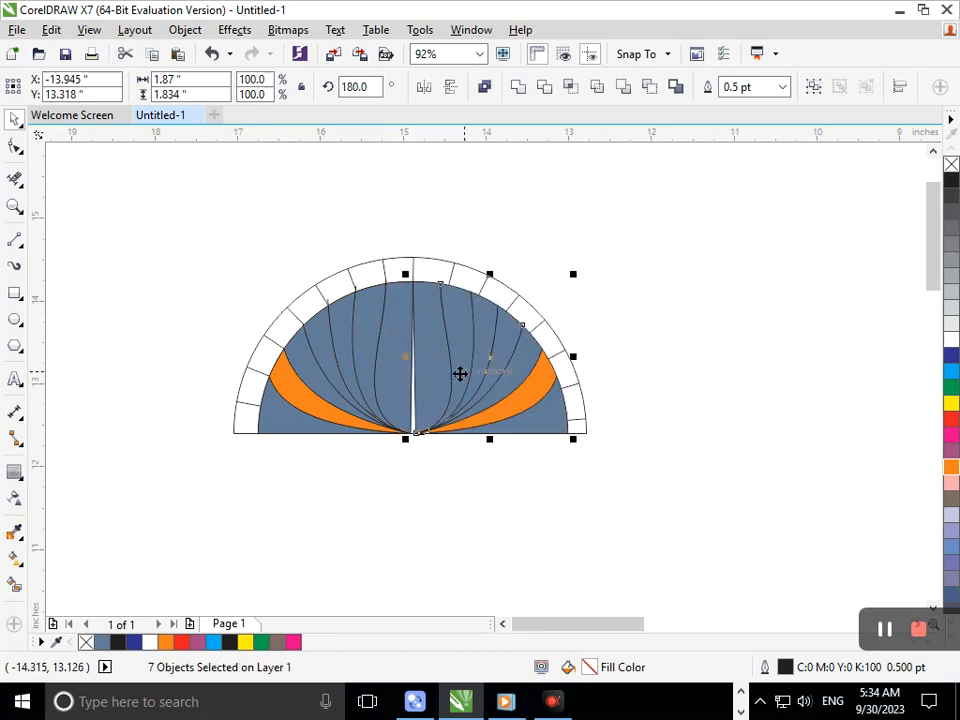
- Rotate the mirrored half about 1.8° clockwise to meet the central ray, and pull its outer lower corner onto the baseline
left_click(459, 389)
left_click_drag(402, 446, 398, 451)
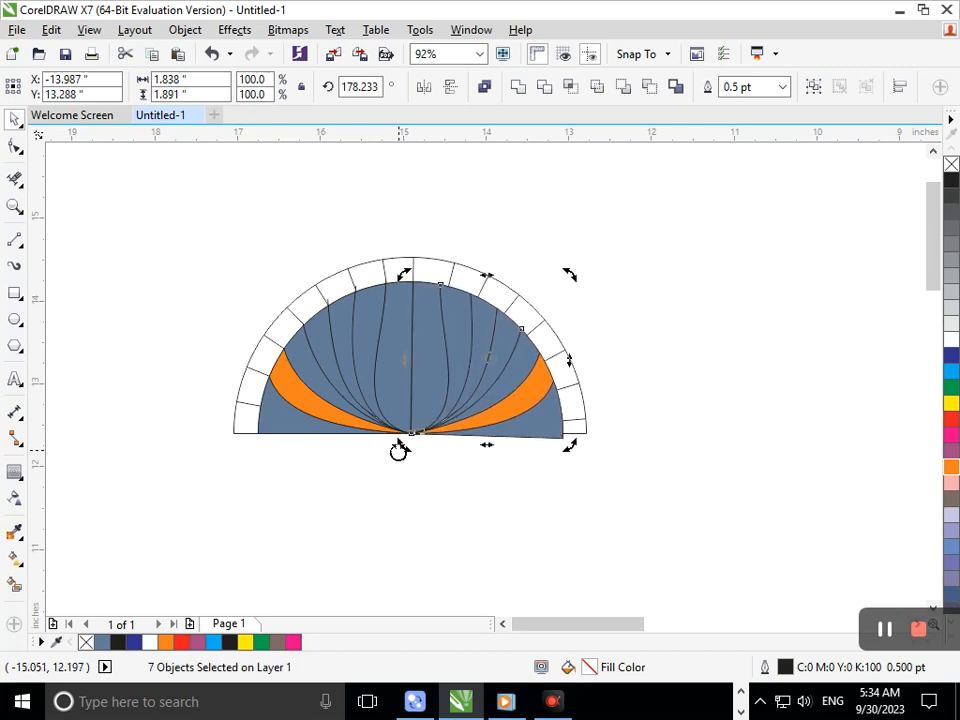
left_click(103, 413)
left_click(14, 146)
left_click(562, 436)
left_click_drag(565, 448, 565, 448)
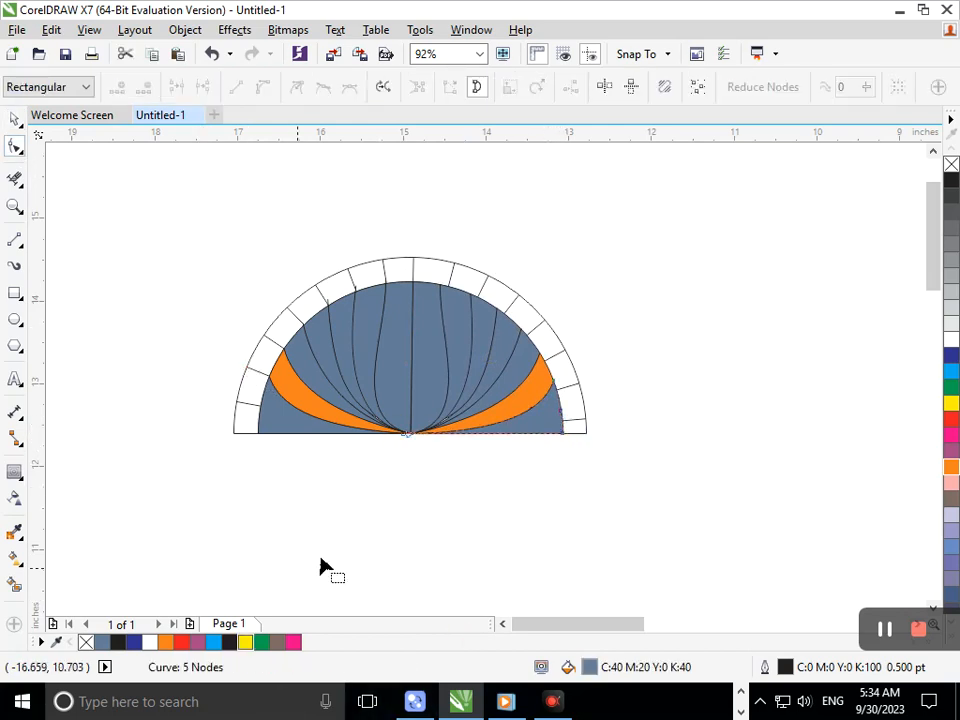
- Recolour the lowest section of the left half purple
left_click(17, 590)
left_click(285, 420)
left_click(953, 452)
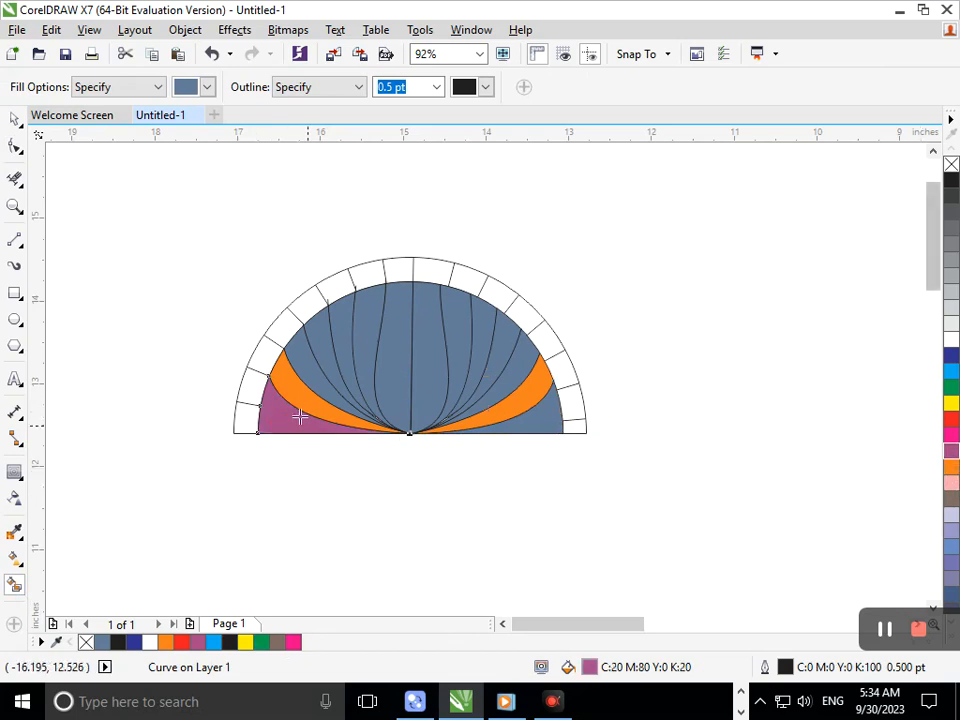
key("ctrl+z")
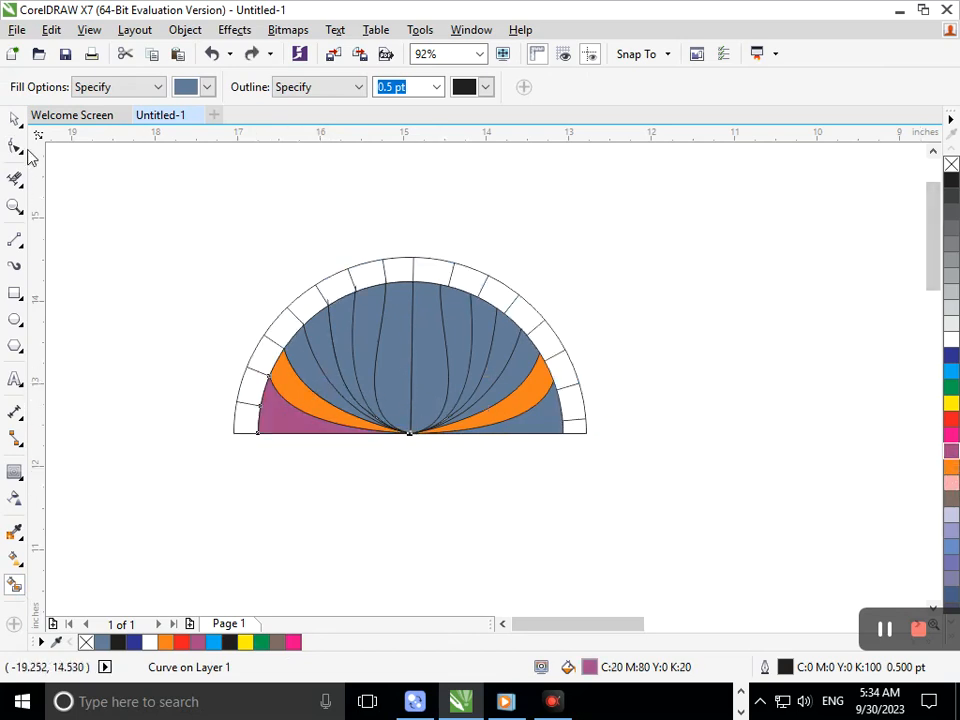
- Recolour the left half's third section dark blue and its fourth section cyan
left_click(15, 121)
left_click(293, 391)
mouse_move(293, 391)
left_mouse_down()
mouse_move(272, 519)
mouse_move(293, 391)
left_mouse_up()
left_click(952, 358)
key("Escape")
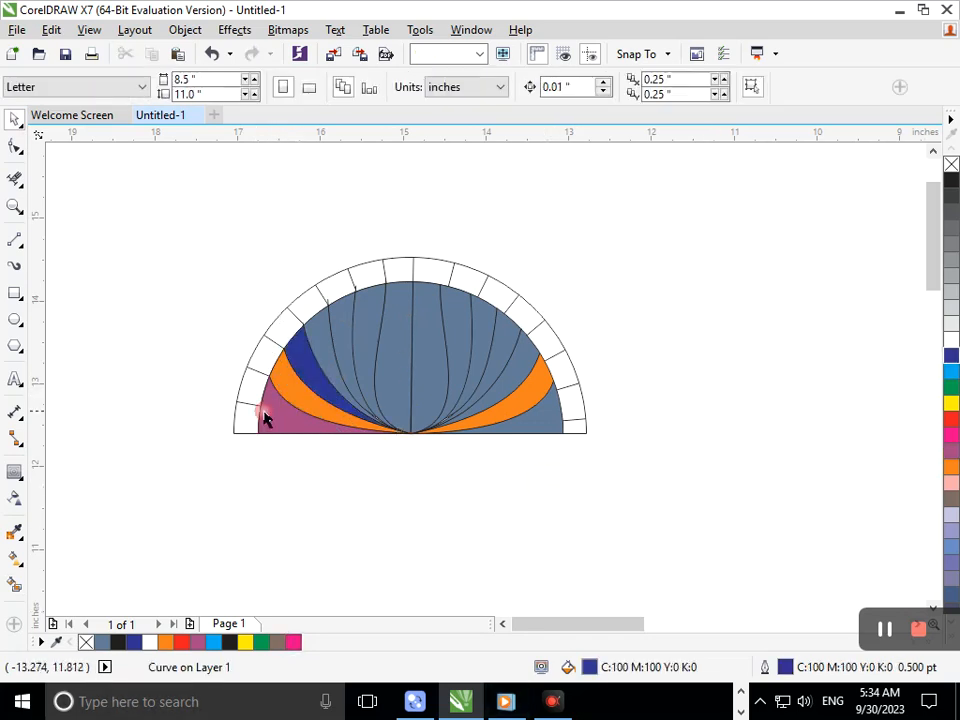
left_click(321, 345)
left_click(951, 372)
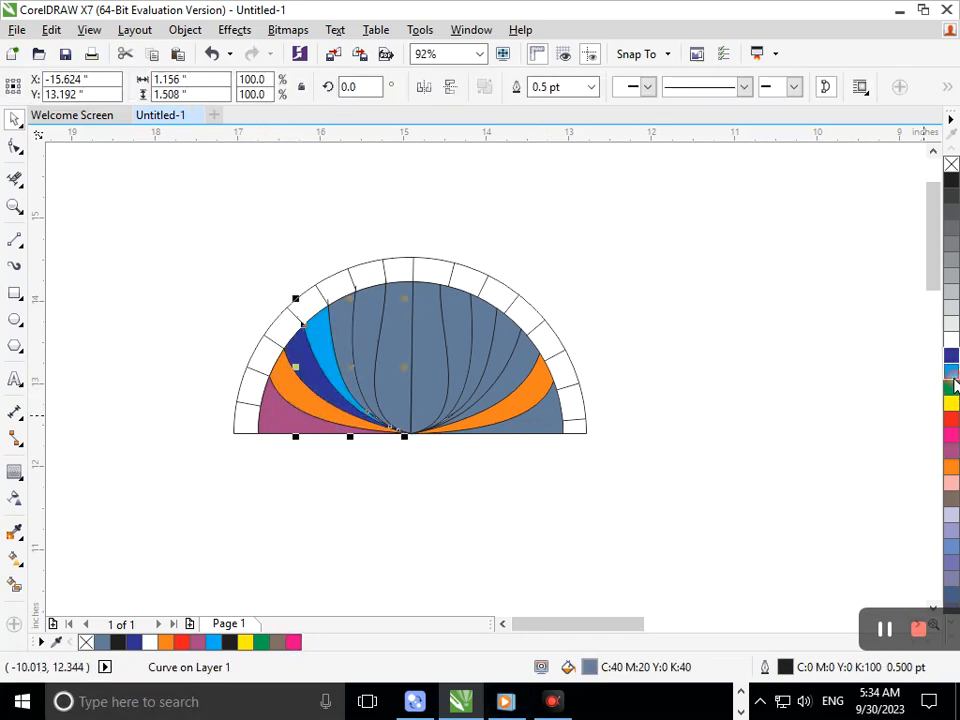
- Recolour the left half's fifth section dark blue and its sixth section orange
left_click(453, 445)
left_click(348, 326)
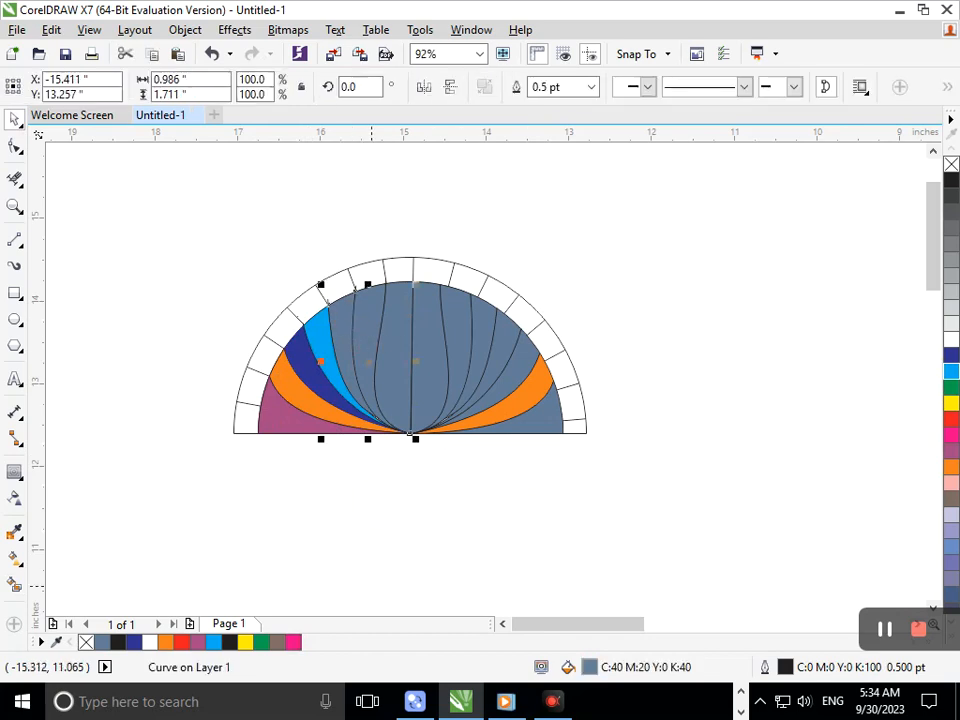
left_click(952, 358)
key("Escape")
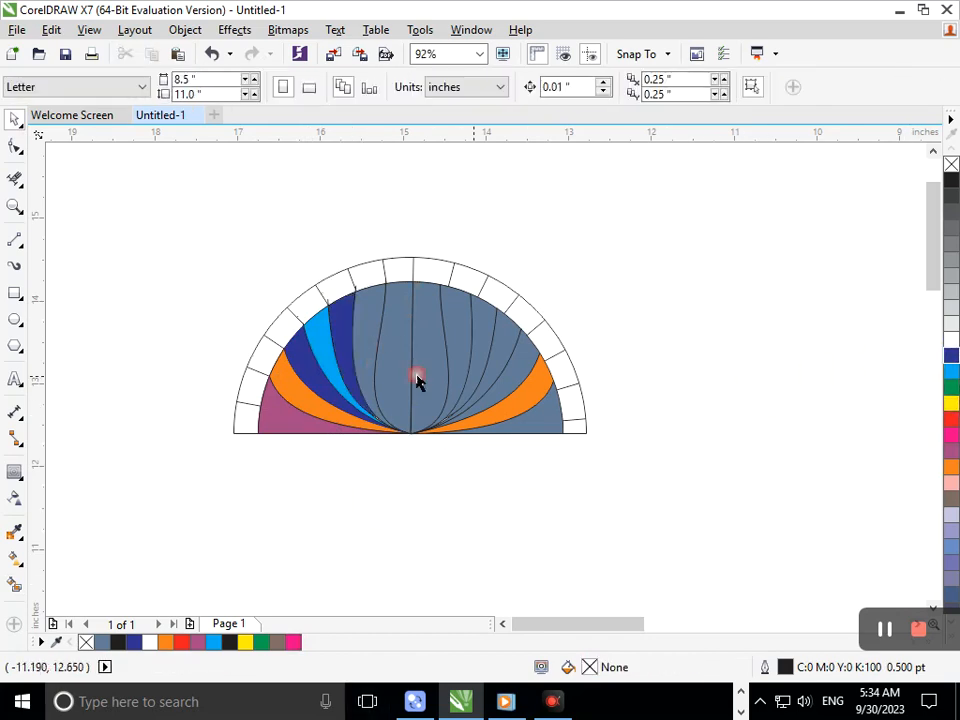
left_click(362, 332)
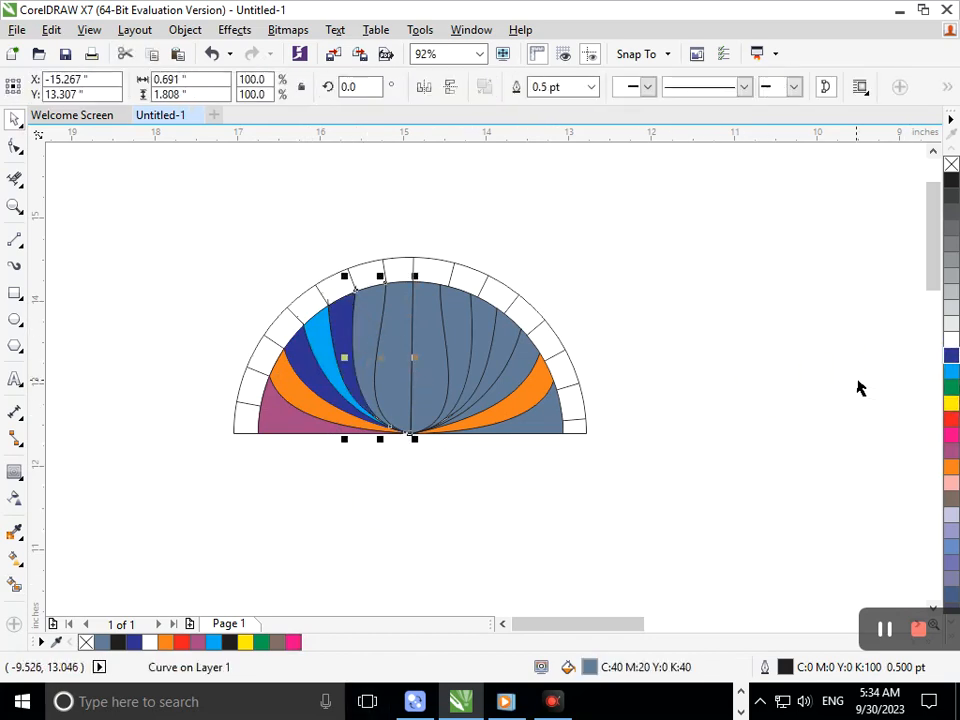
left_click(952, 467)
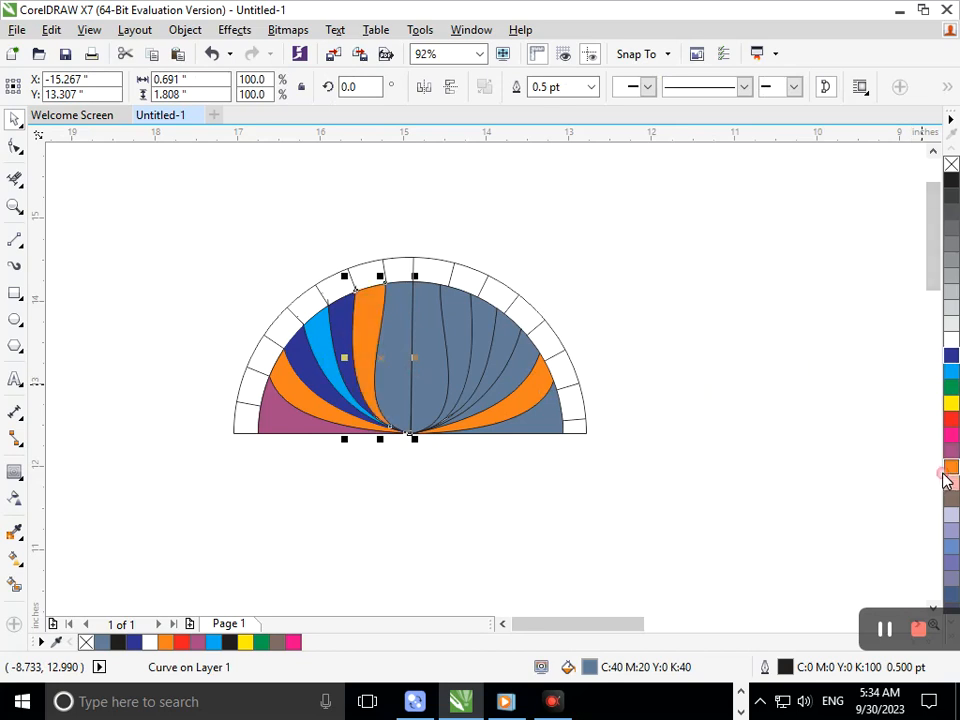
- Recolour the two sections on either side of the central ray cyan
left_click(398, 335)
left_click(952, 371)
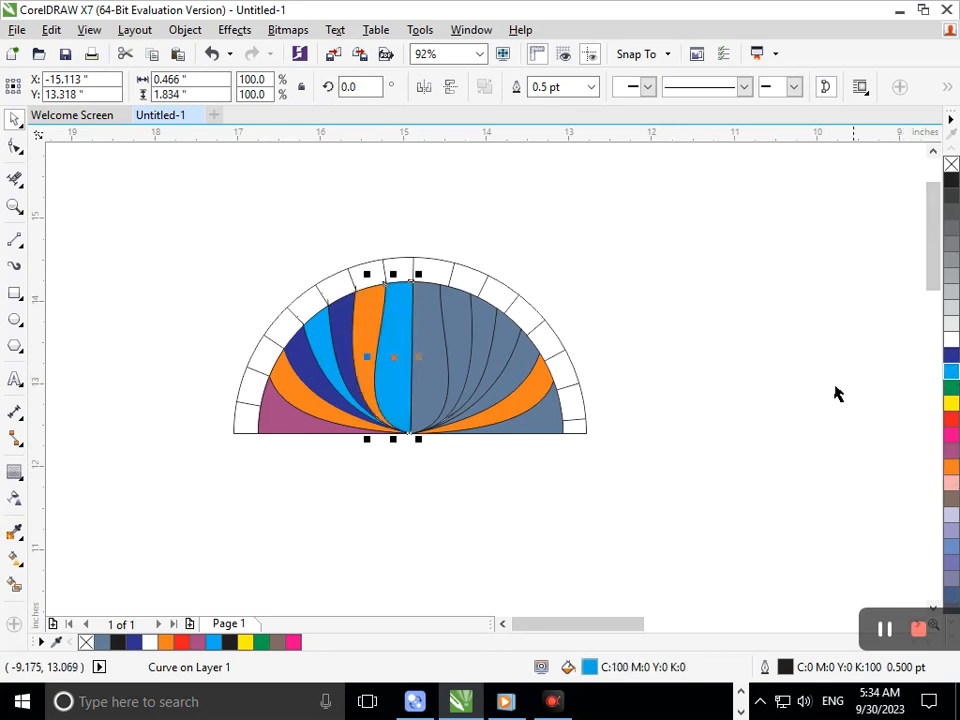
left_click(424, 386)
left_click(951, 370)
left_click(722, 456)
- Recolour the right half's second section from the centre purple and its third section green
left_click(461, 348)
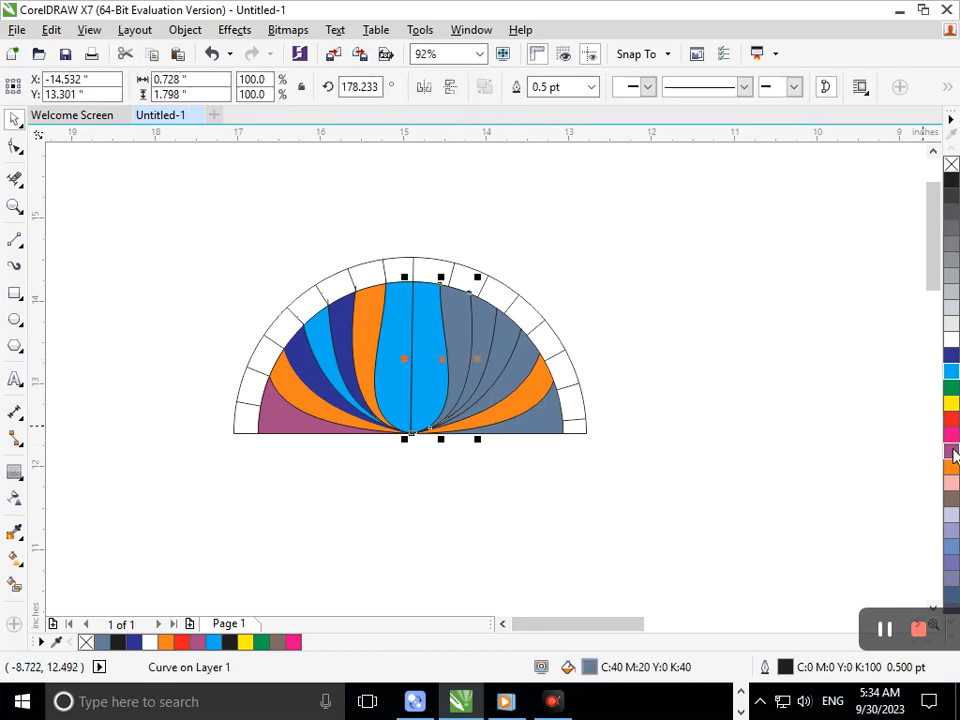
left_click(952, 451)
left_click(729, 482)
left_click(483, 335)
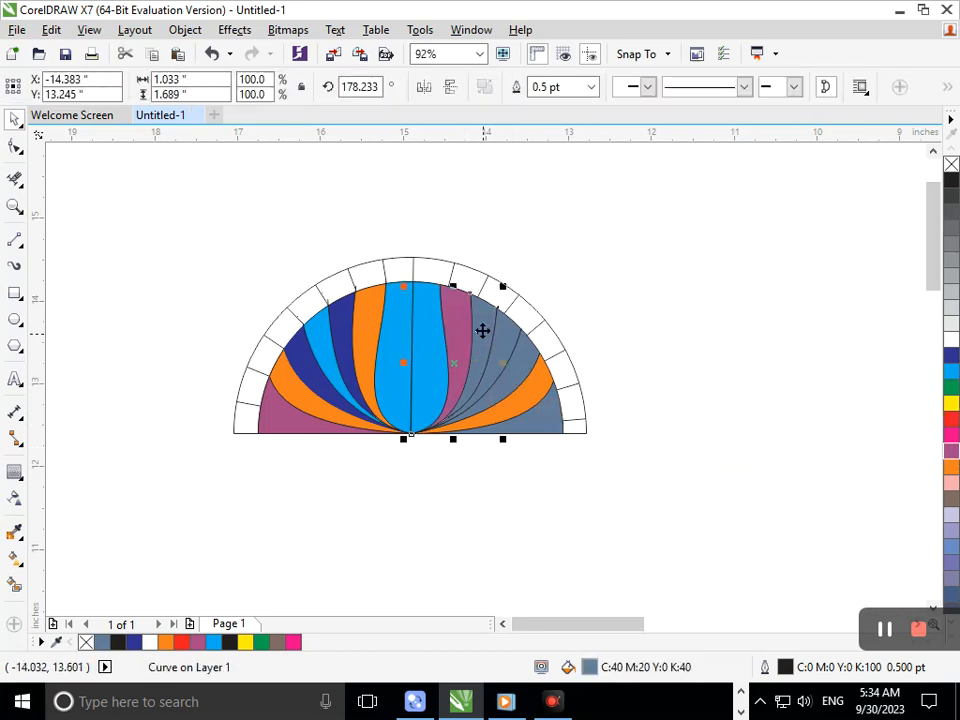
left_click(951, 436)
left_click(712, 328)
left_click(485, 350)
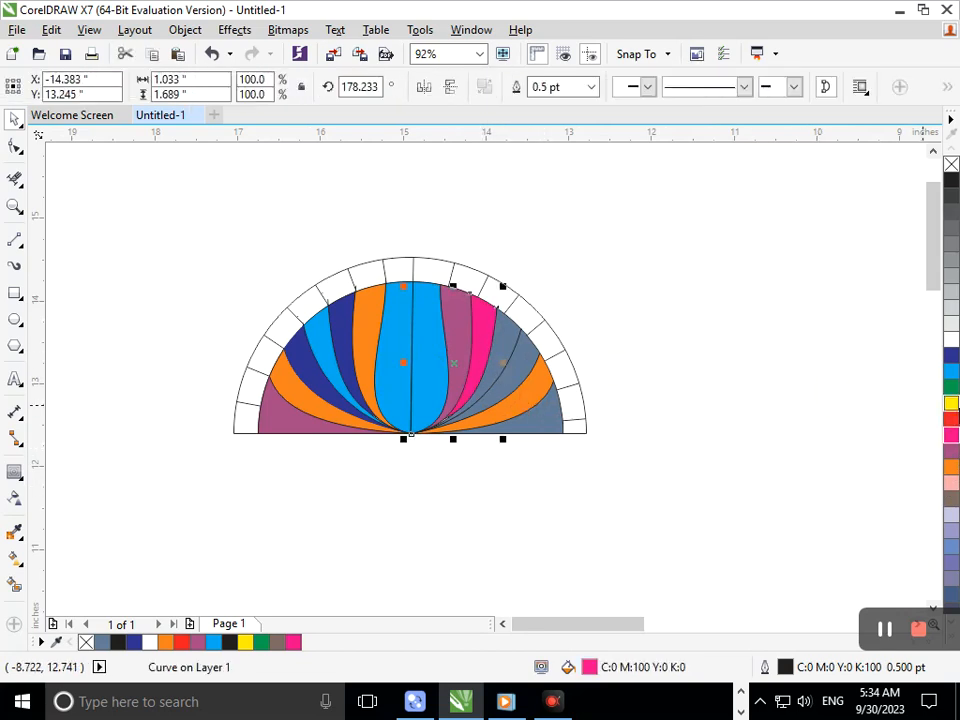
left_click(953, 390)
left_click(720, 426)
- Recolour the right half's fourth section from the centre purple and its fifth section light blue
left_click(500, 355)
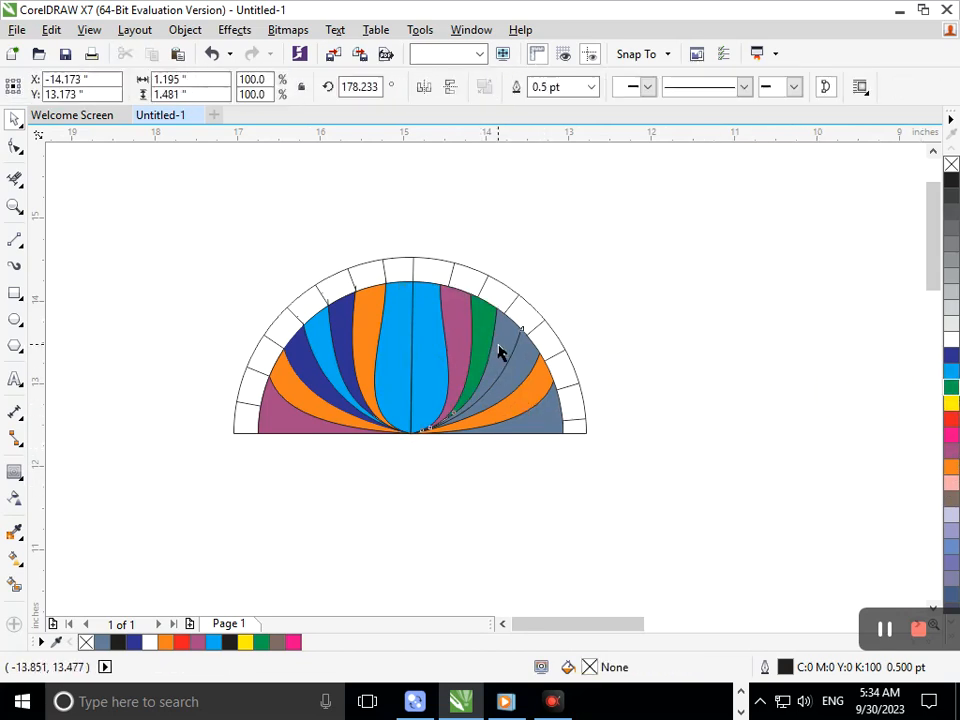
left_click(953, 452)
left_click(634, 407)
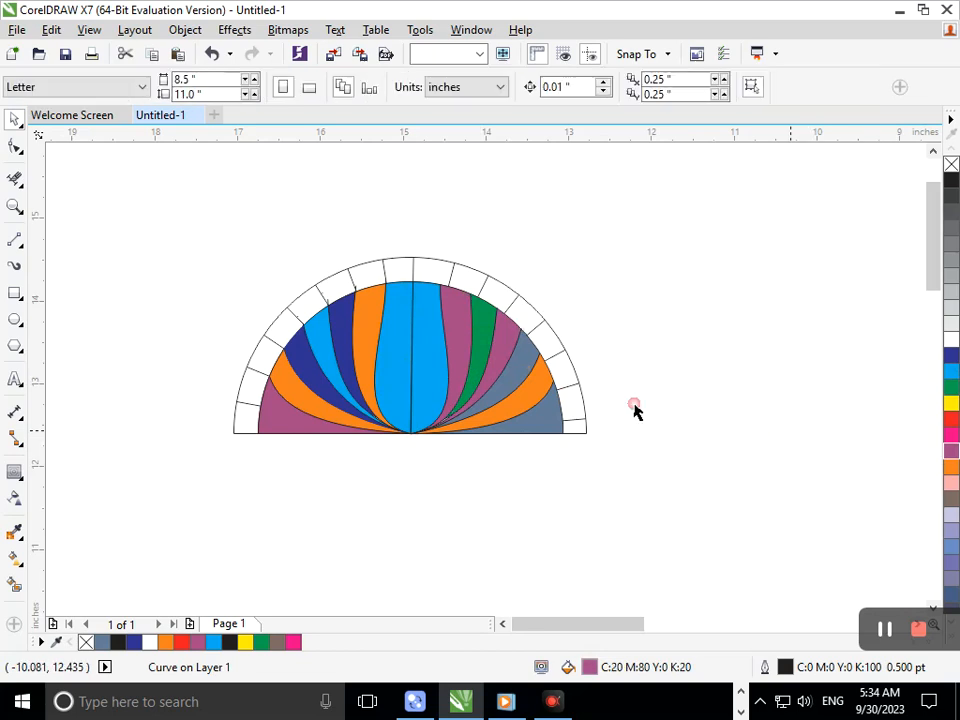
left_click(523, 368)
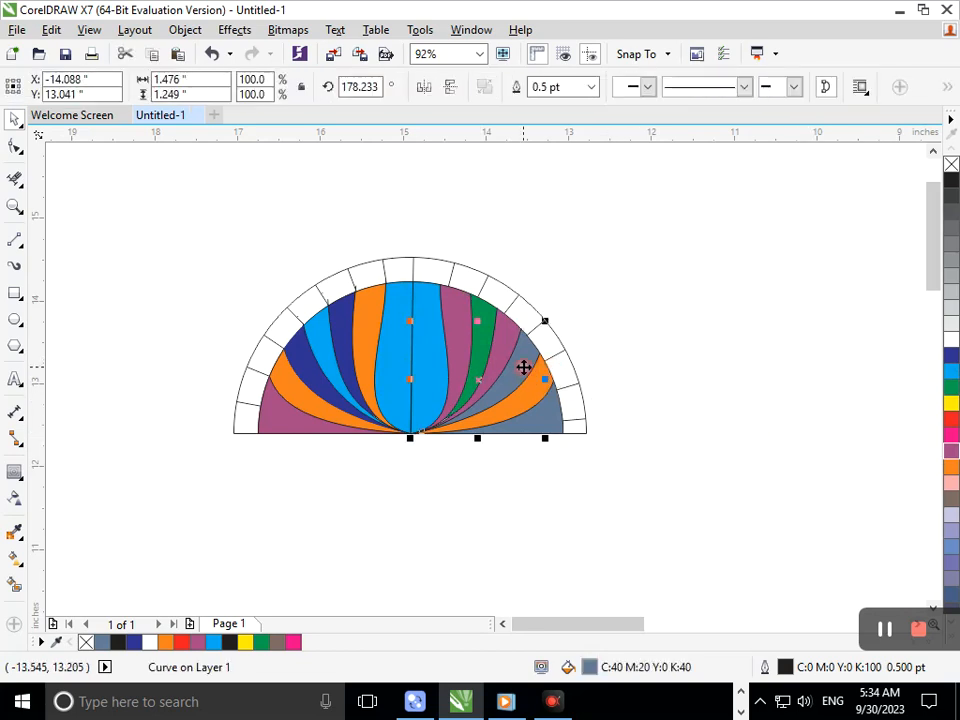
left_click(953, 548)
left_click(694, 501)
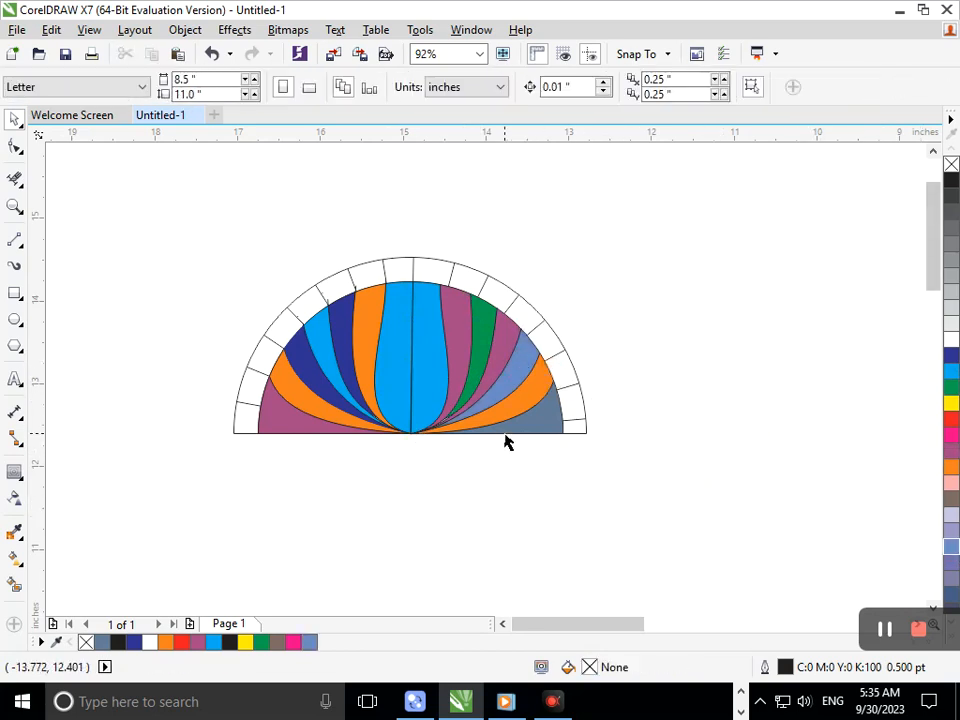
- Recolour the lowest section of the right half yellow
left_click(548, 426)
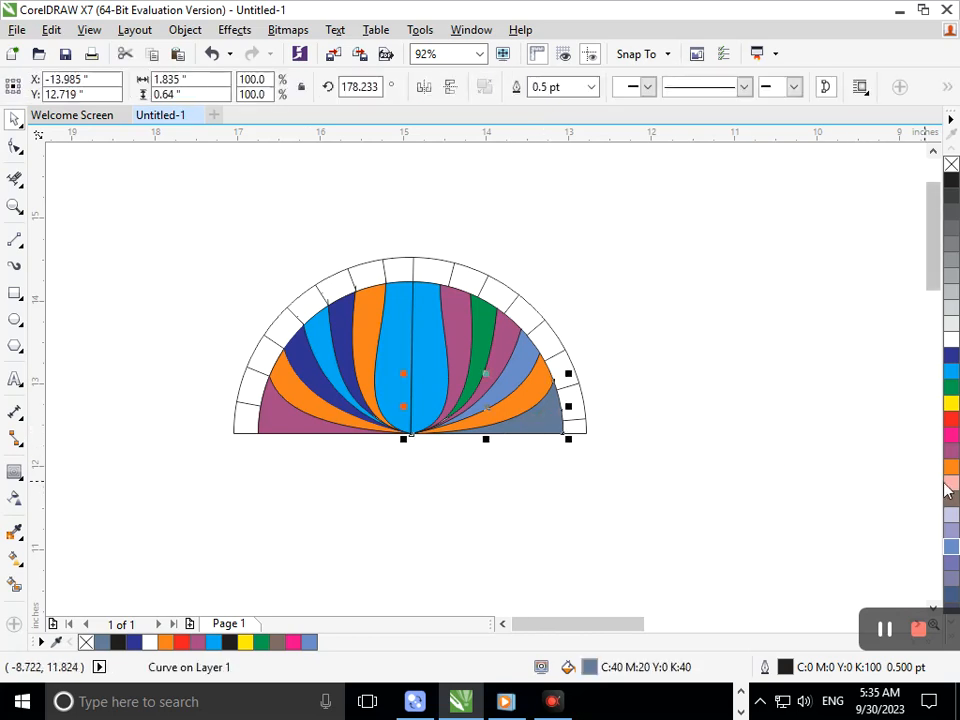
left_click(951, 404)
left_click(838, 408)
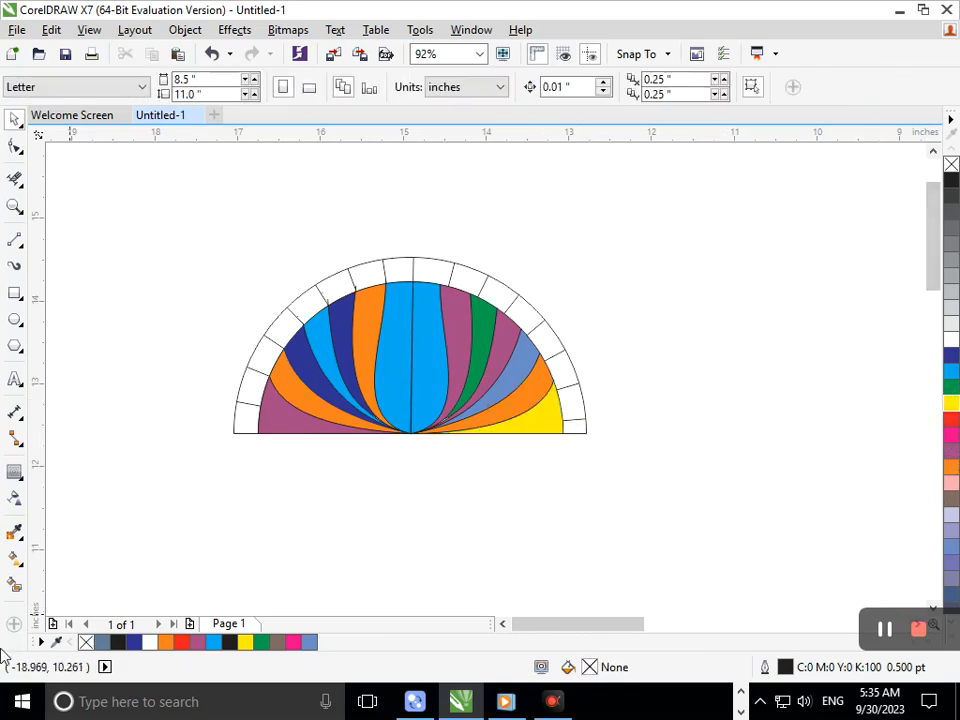
- Smart Fill the four lowest border segments of the left half, alternating black and dark blue upward from the baseline
left_click(15, 587)
left_click(248, 418)
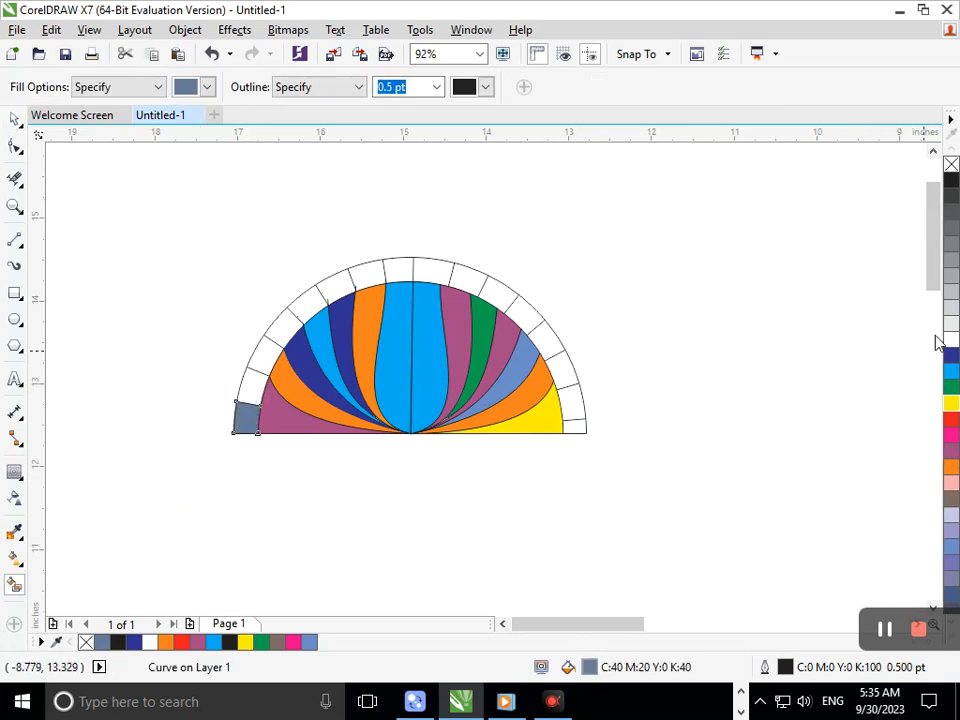
left_click(952, 182)
left_click(250, 392)
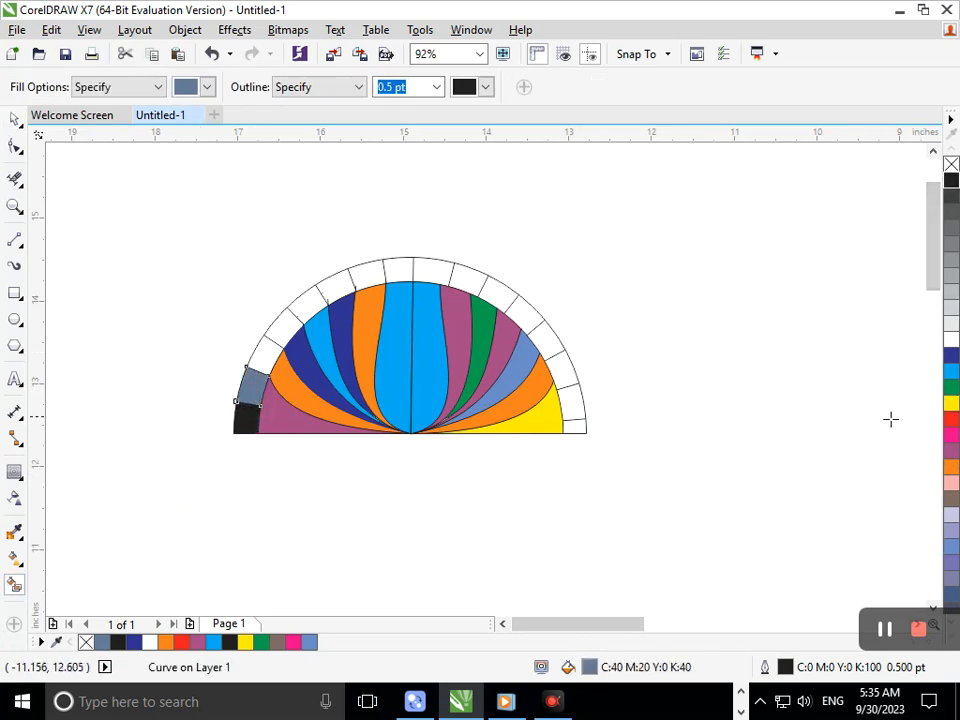
left_click(953, 358)
left_click(264, 355)
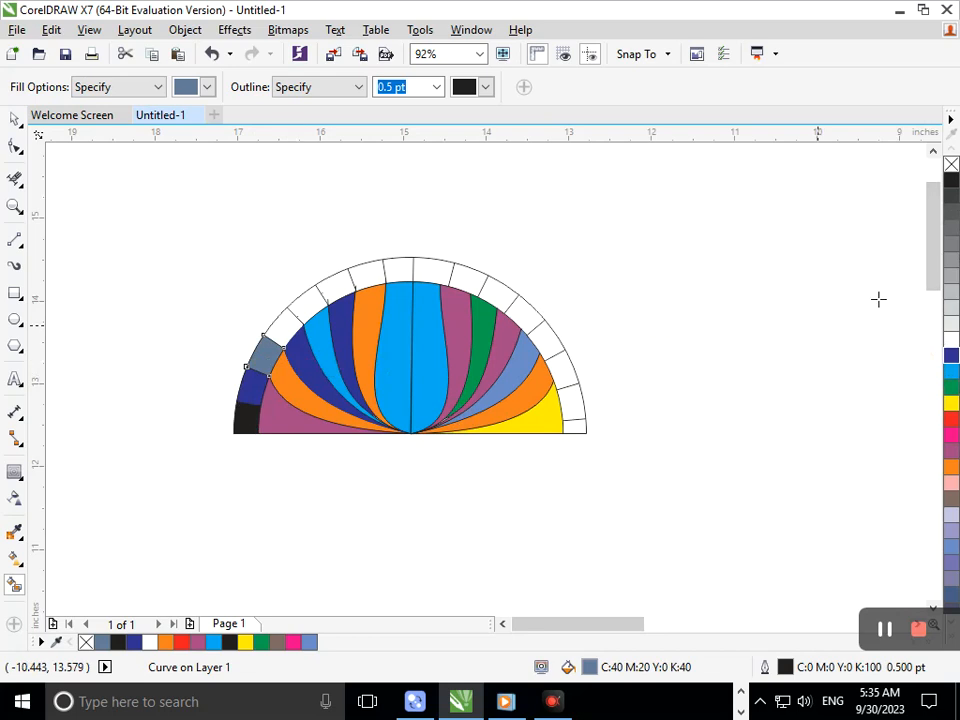
left_click(951, 182)
left_click(283, 326)
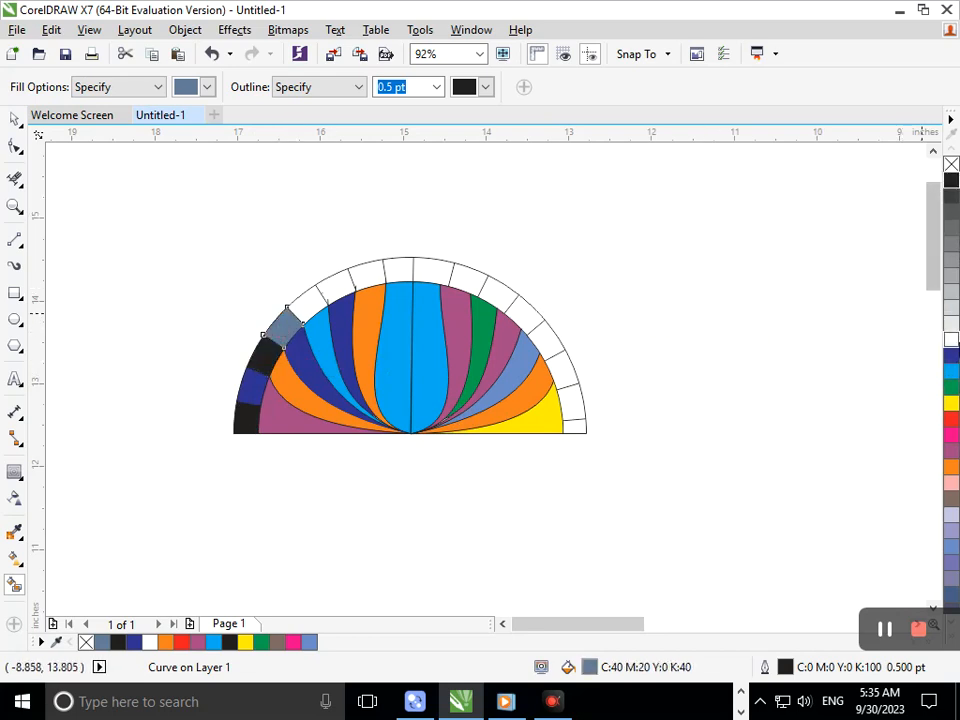
left_click(953, 358)
- Fill the left half's remaining four border segments up to the apex, continuing the alternation of black and dark blue
left_click(311, 298)
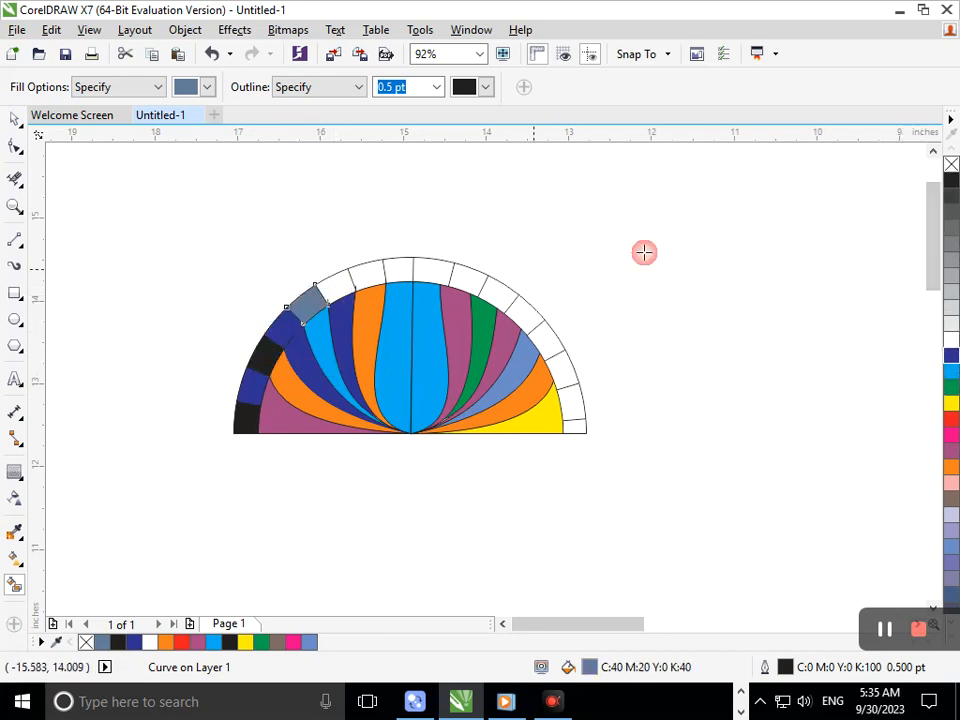
left_click(951, 182)
left_click(340, 284)
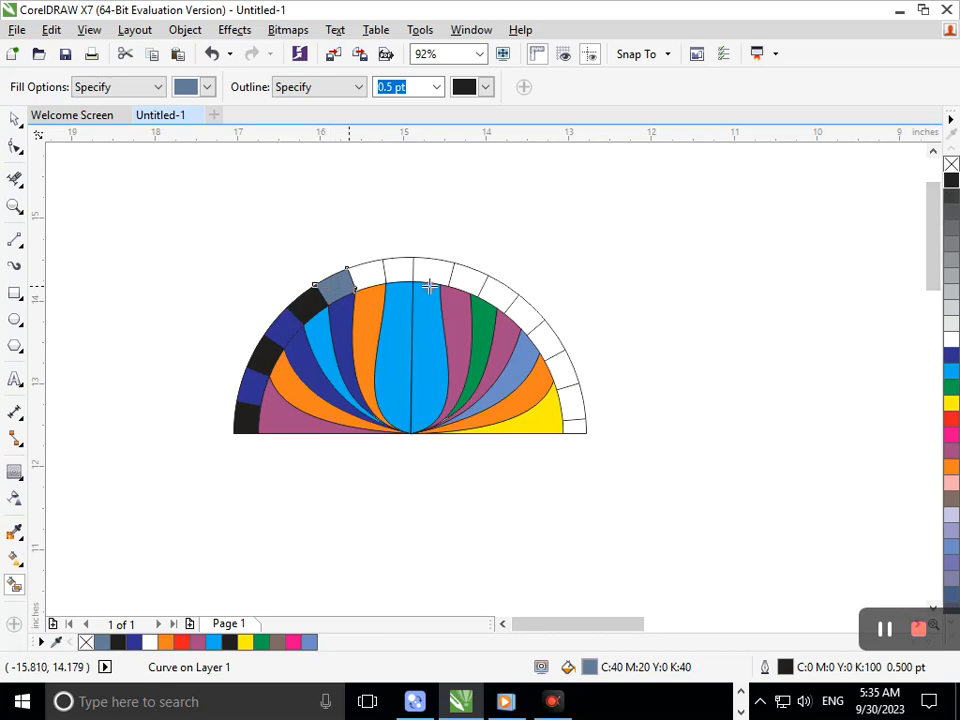
left_click(955, 365)
left_click(366, 274)
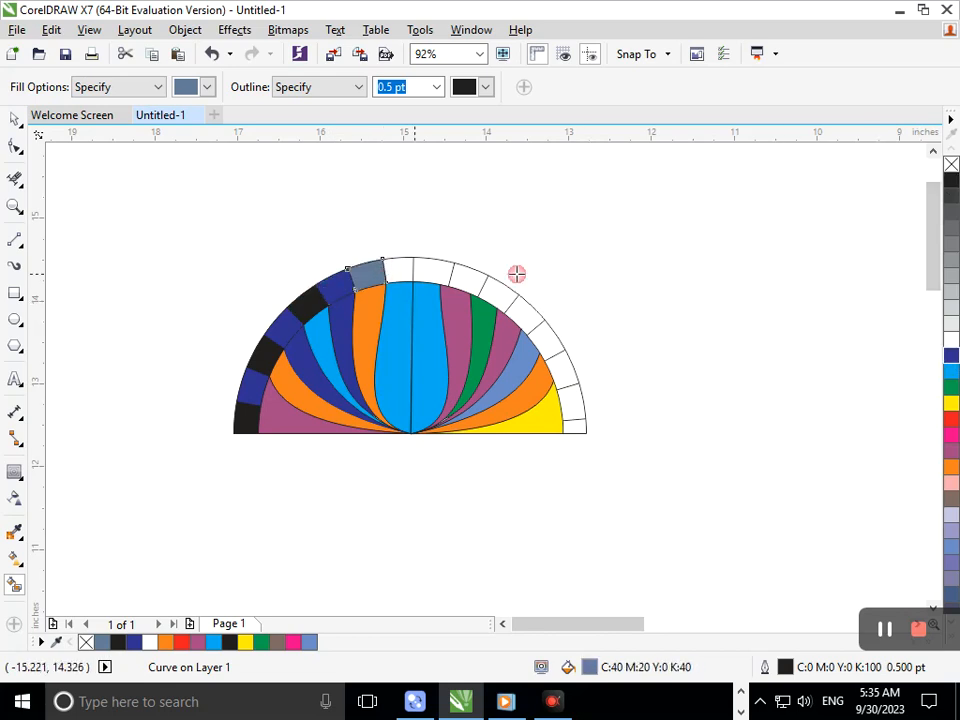
left_click(951, 182)
left_click(398, 270)
left_click(951, 356)
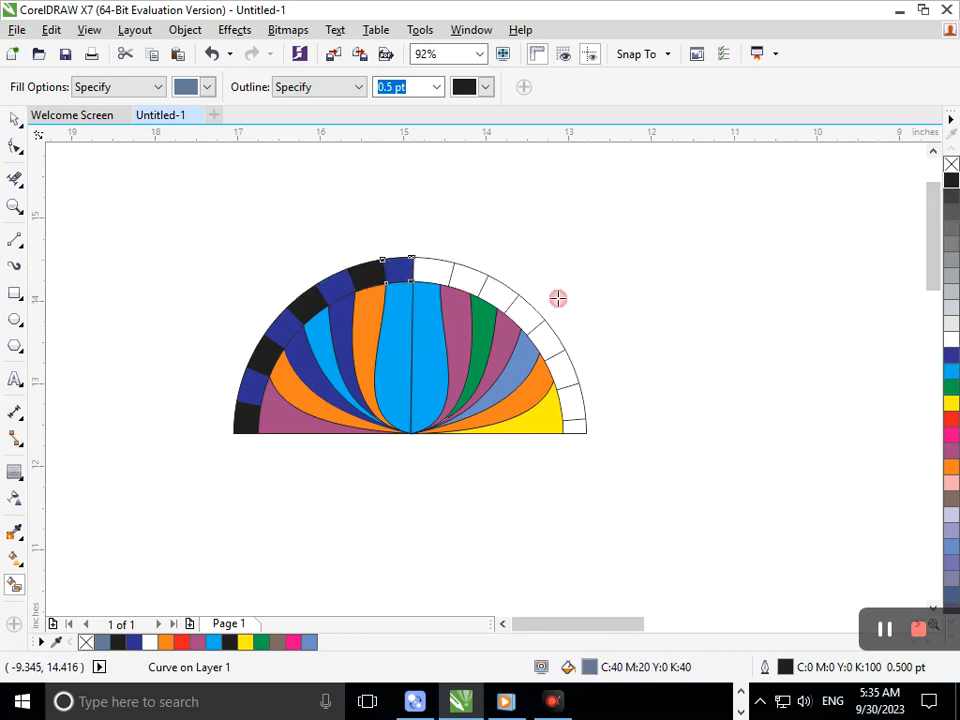
- Fill the first four border segments right of the apex, alternating black and dark blue
left_click(462, 275)
left_click(437, 271)
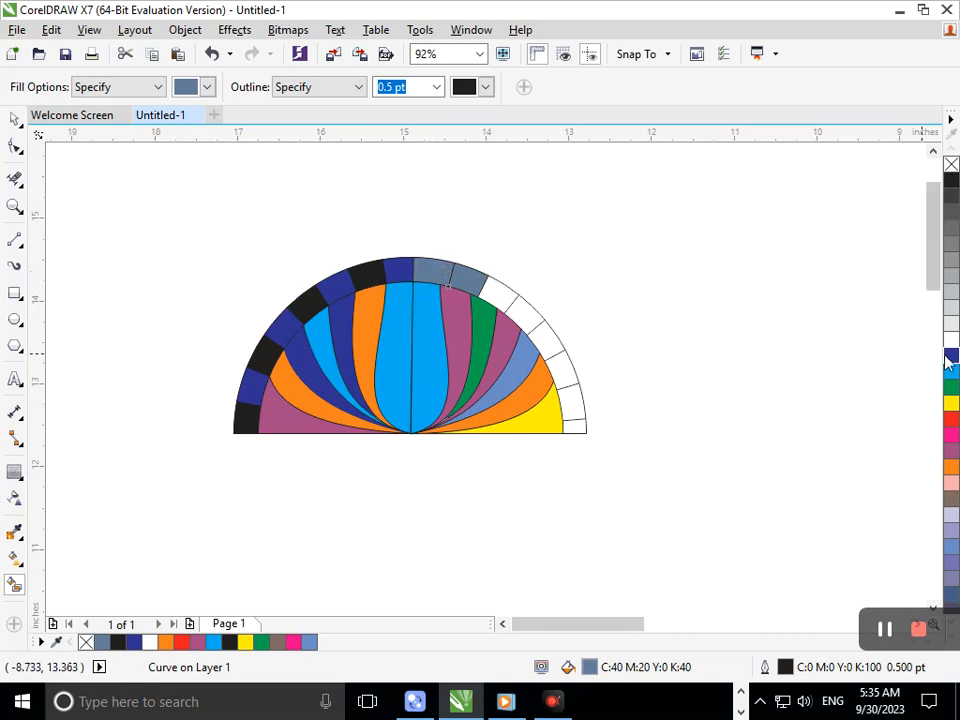
left_click(951, 190)
left_click(469, 285)
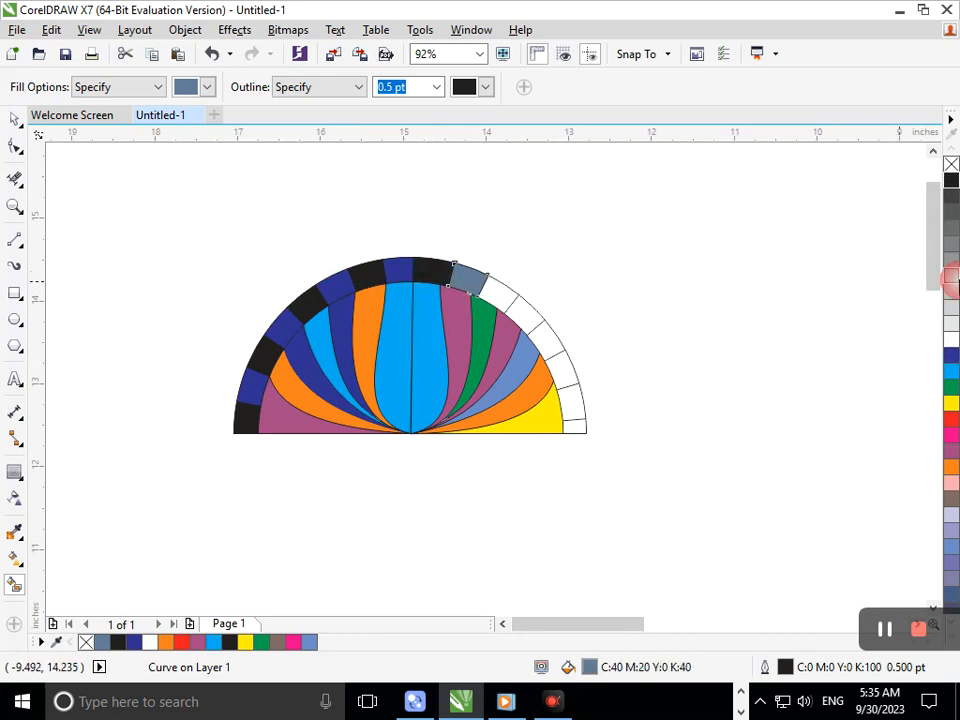
left_click(951, 357)
left_click(497, 289)
left_click(951, 182)
left_click(521, 317)
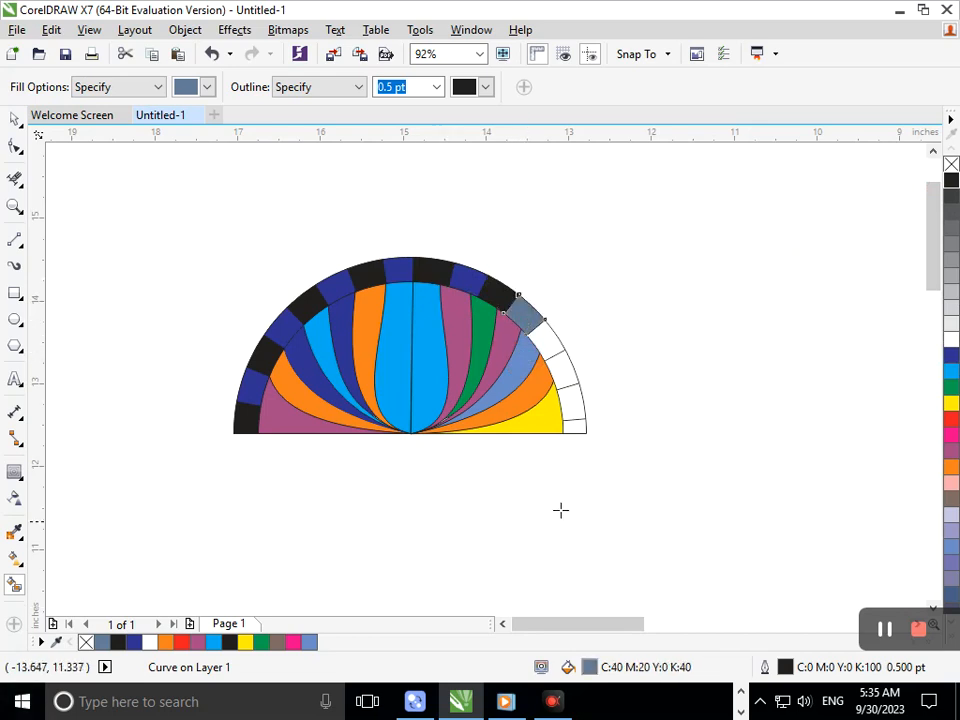
left_click(951, 182)
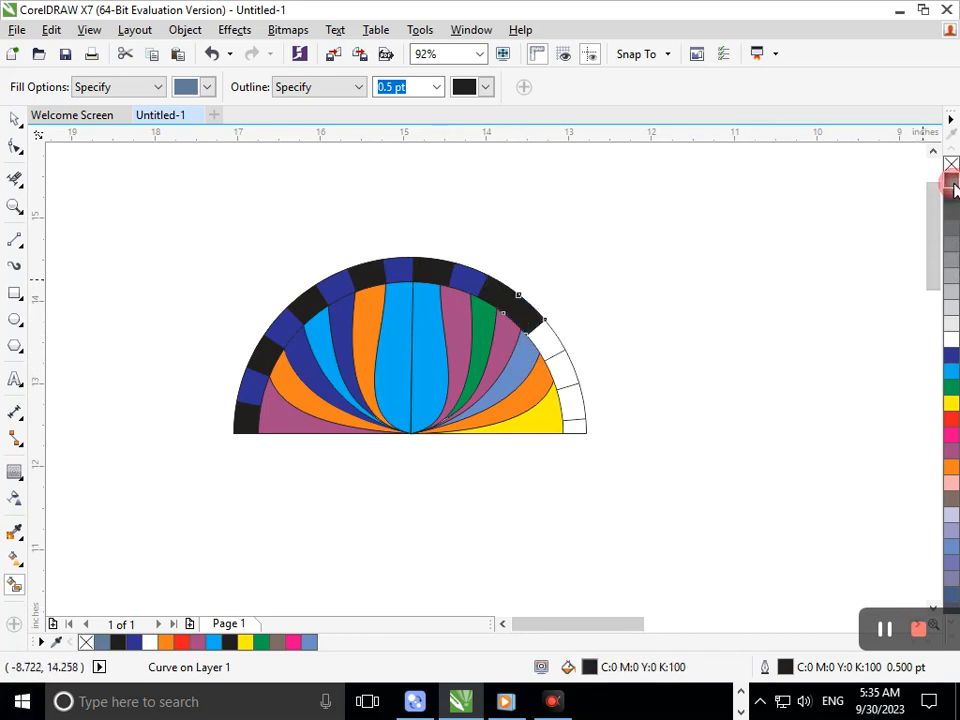
left_click(951, 355)
- Fill the right half's fifth border segment from the apex black and its sixth dark blue
left_click(540, 340)
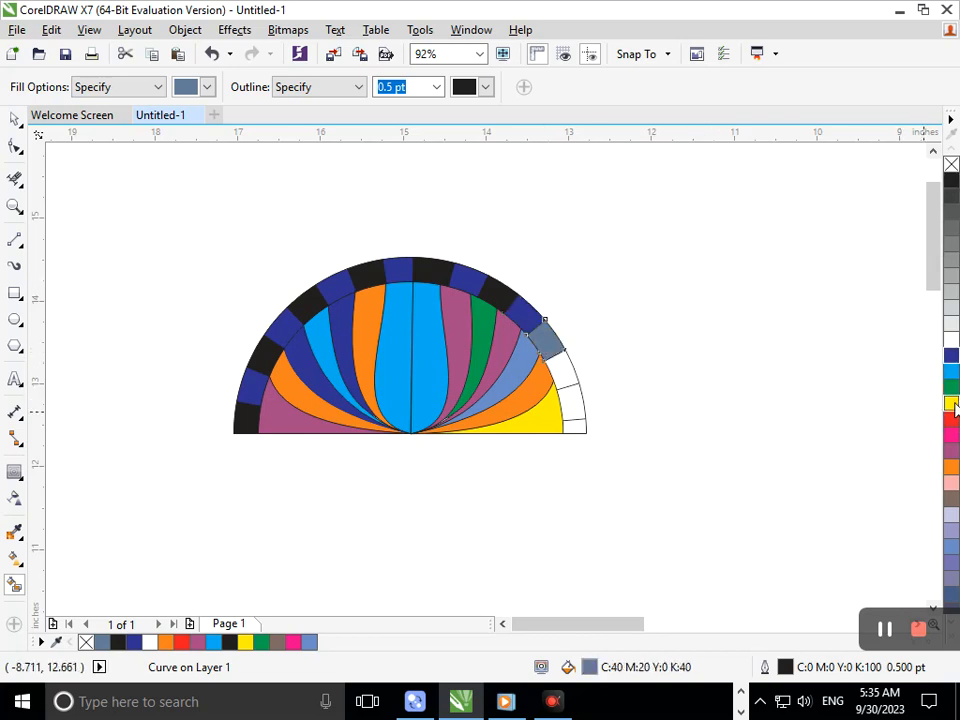
left_click(951, 358)
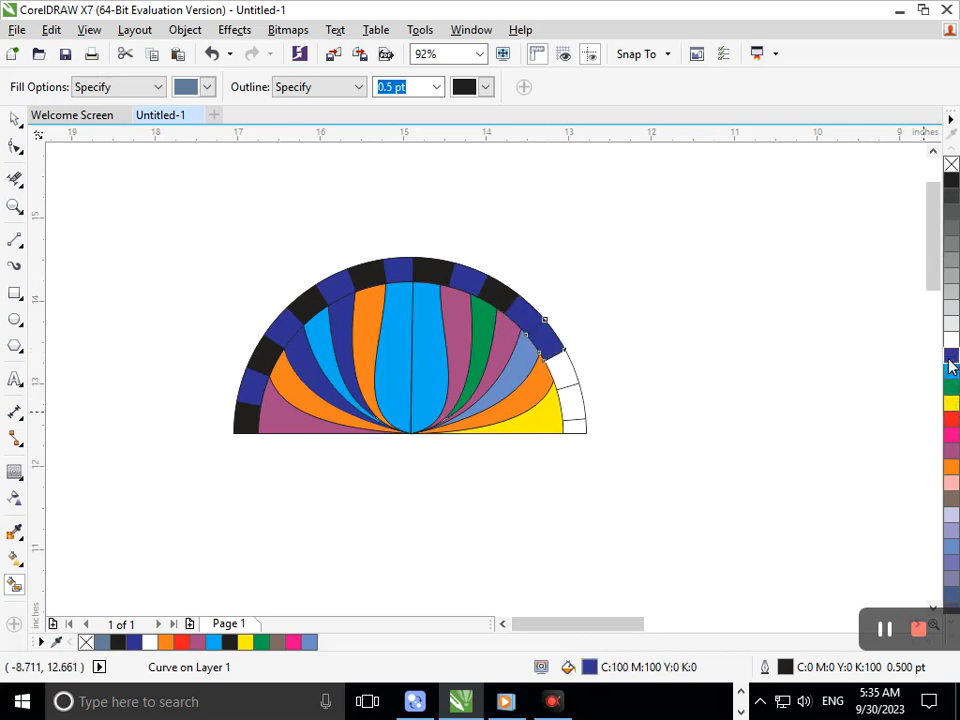
left_click(953, 198)
left_click(579, 379)
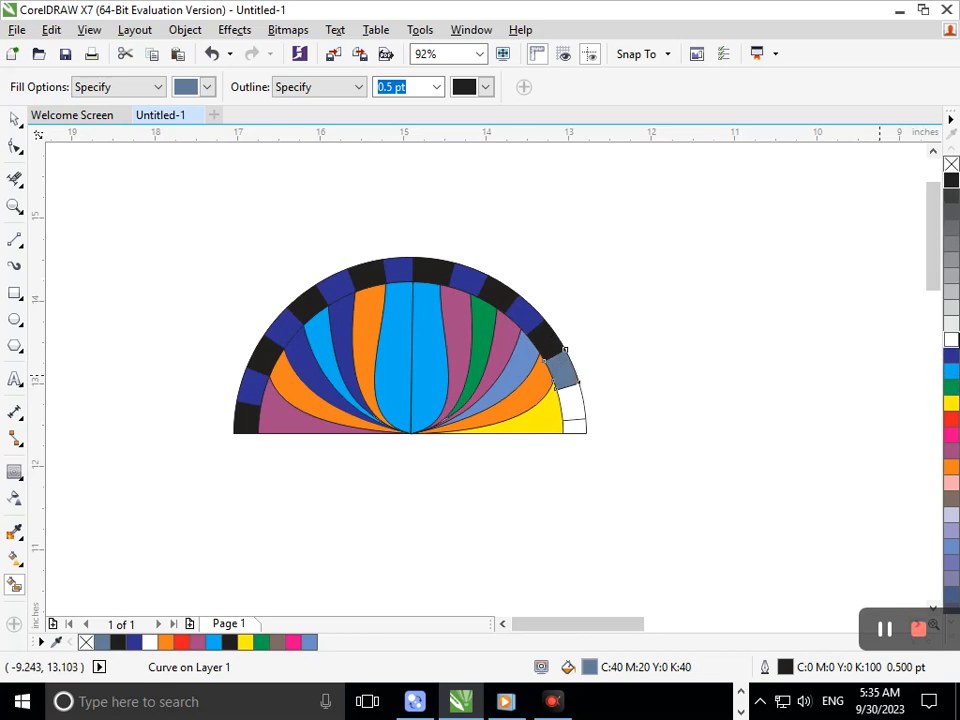
left_click(951, 358)
- Fill the right half's seventh border segment from the apex black and the short end segment on the baseline dark blue
left_click(579, 396)
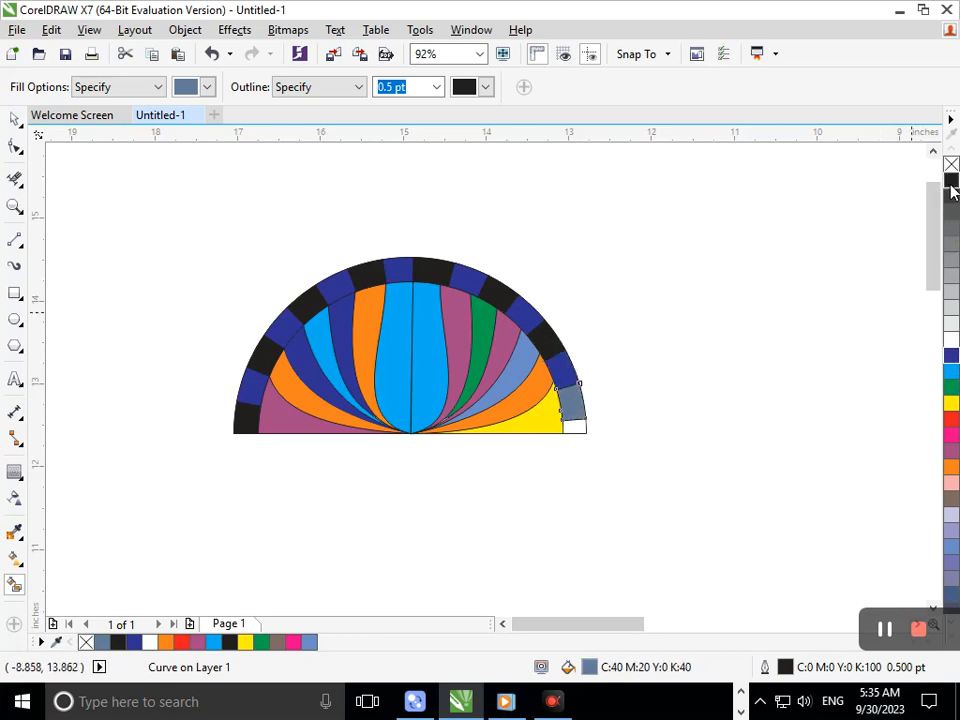
left_click(951, 186)
left_click(573, 427)
left_click(951, 184)
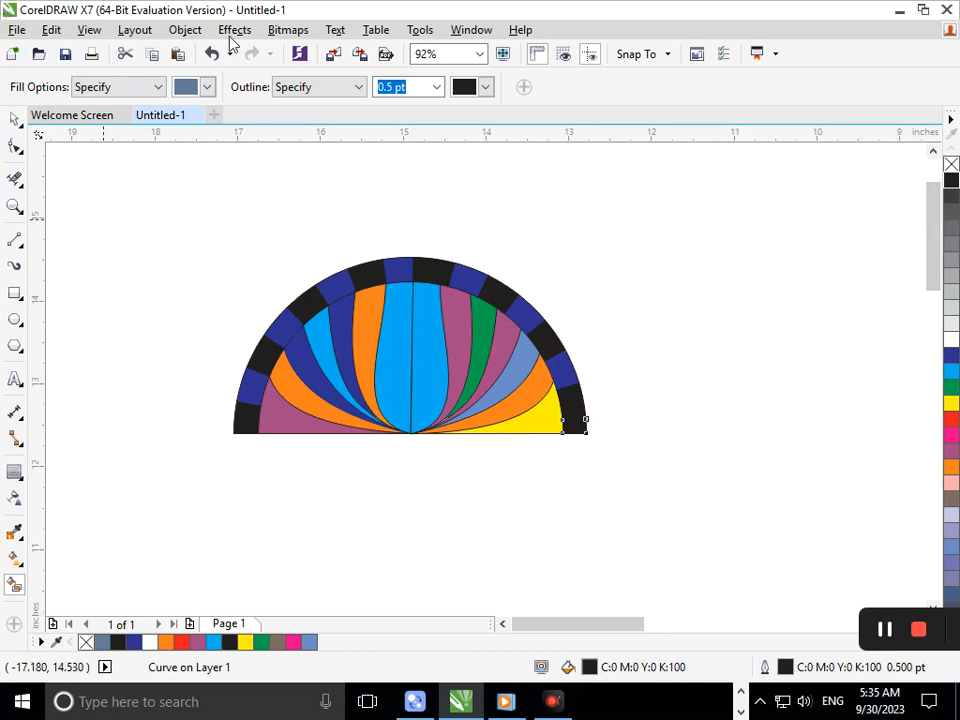
left_click(951, 355)
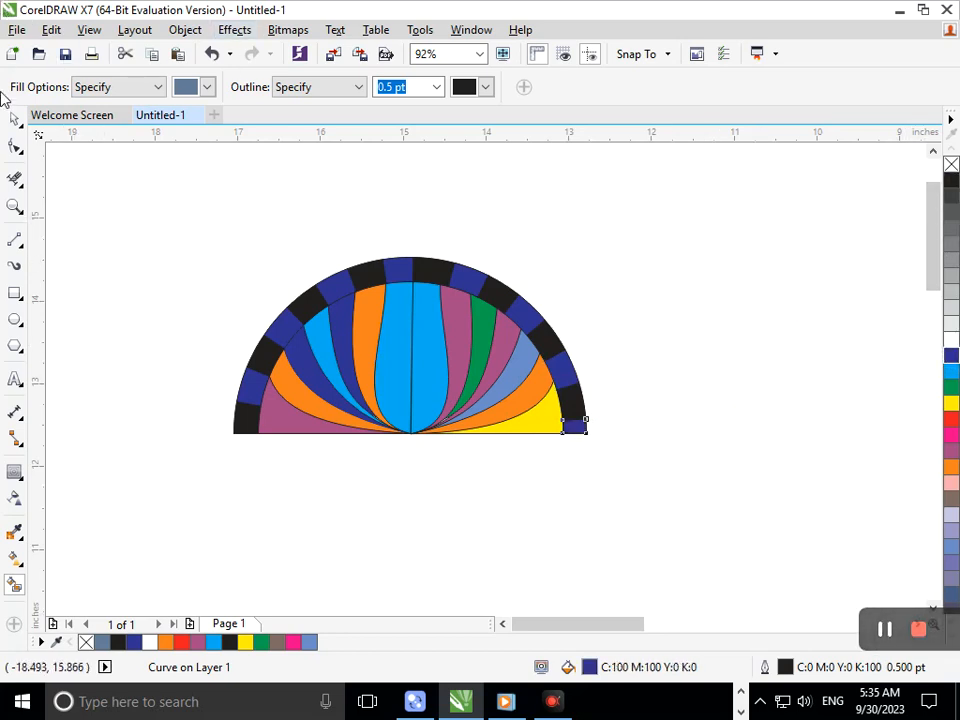
left_click(14, 118)
left_click(90, 292)
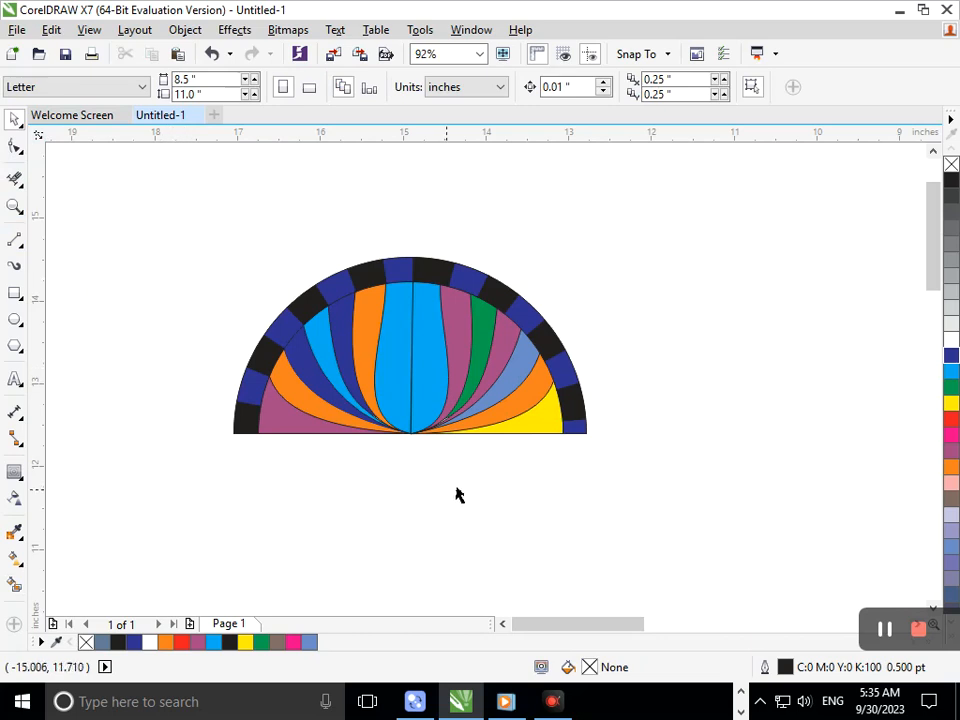
- Place a copy of the short dark blue end segment at the border's left end and nudge it up onto the baseline
left_click_drag(574, 427, 246, 433)
left_click(261, 510)
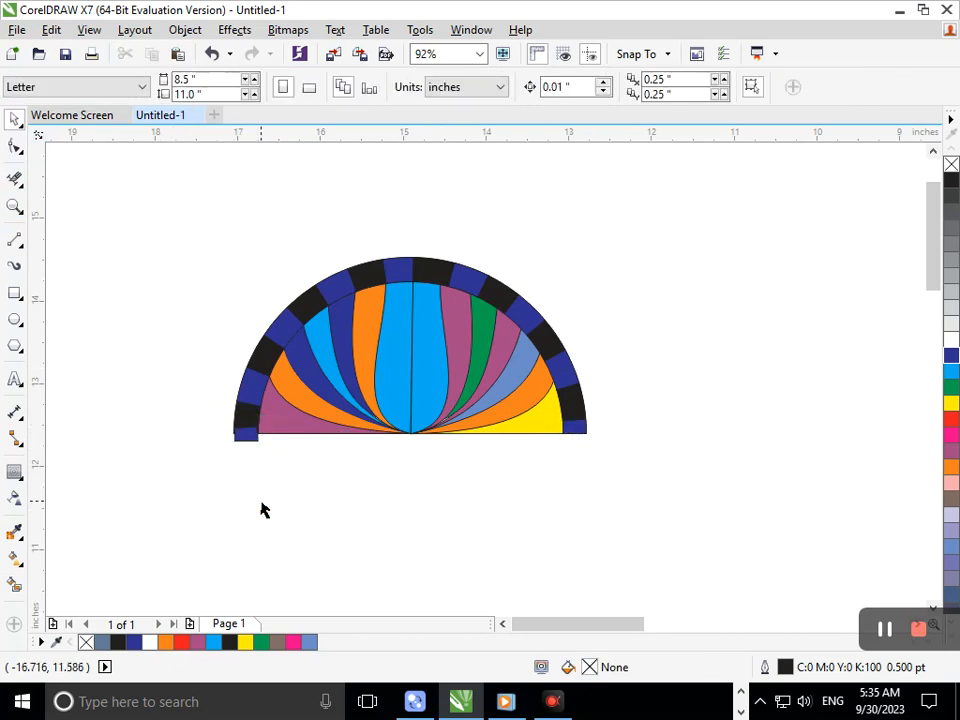
left_click(242, 434)
key("Up")
key("Up")
key("Up")
key("Up")
key("Up")
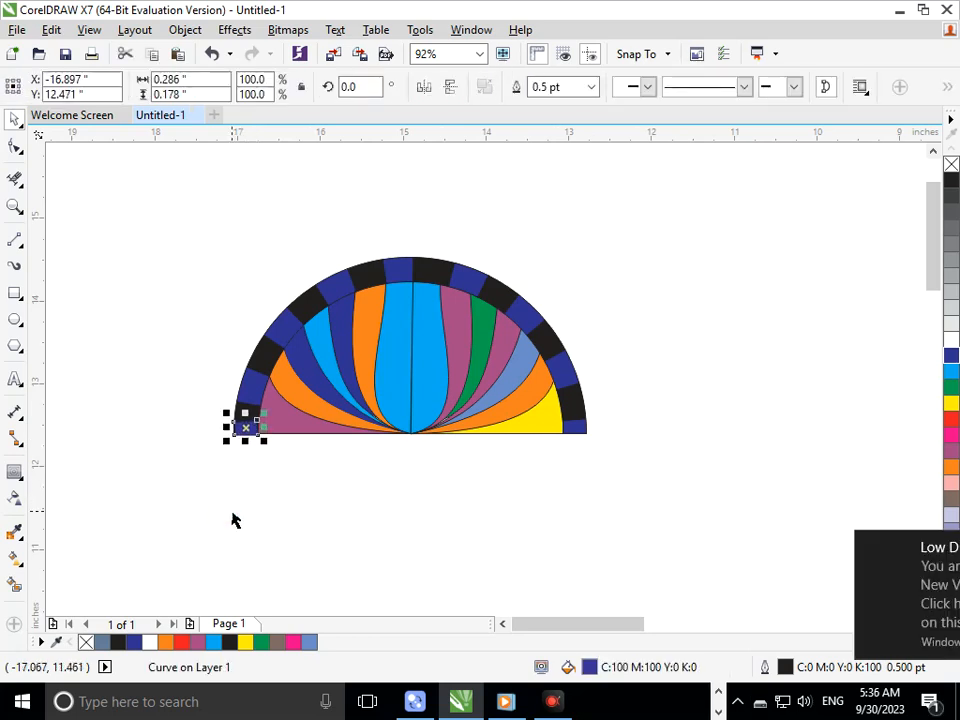
- Align the short dark blue end segment at the arch's left end with the border's outer edge and the baseline
key("Left")
left_click(247, 470)
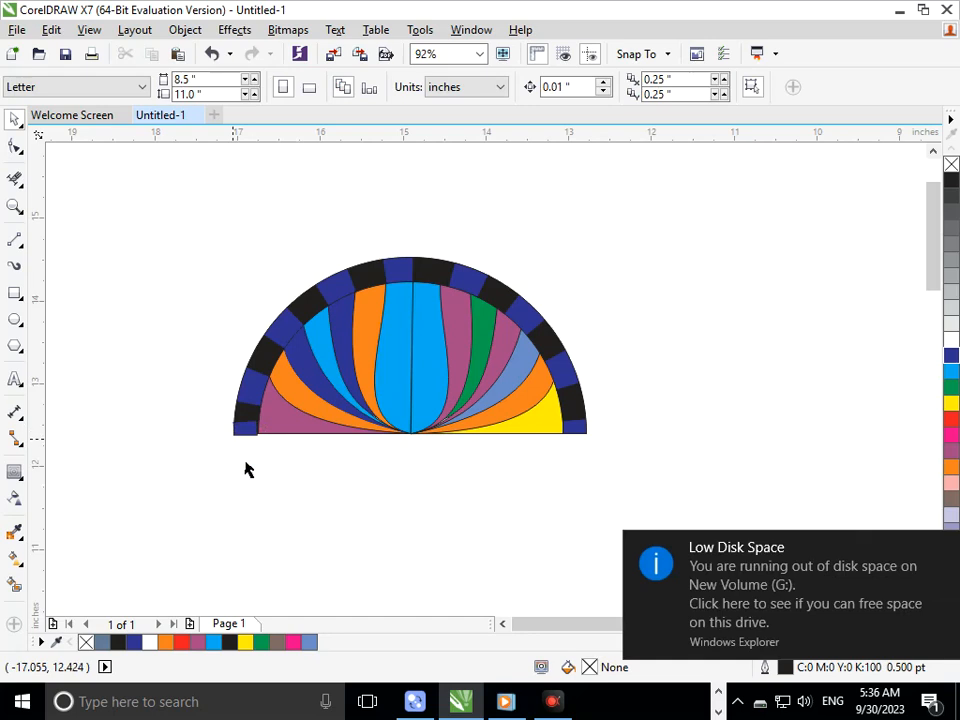
scroll(232, 442, "up", 5)
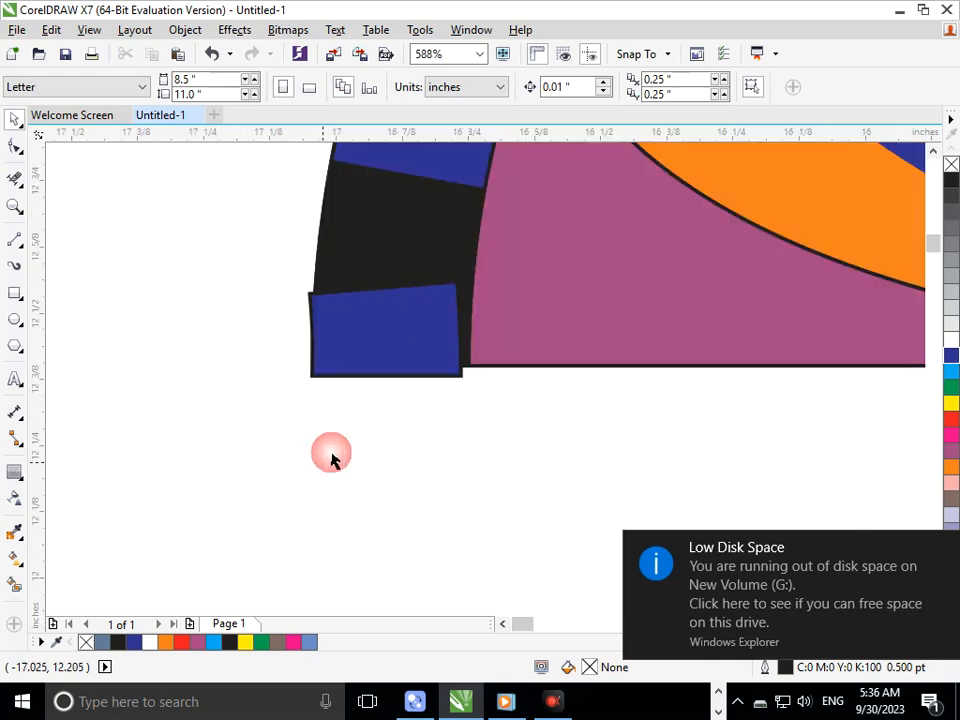
left_click_drag(400, 353, 409, 332)
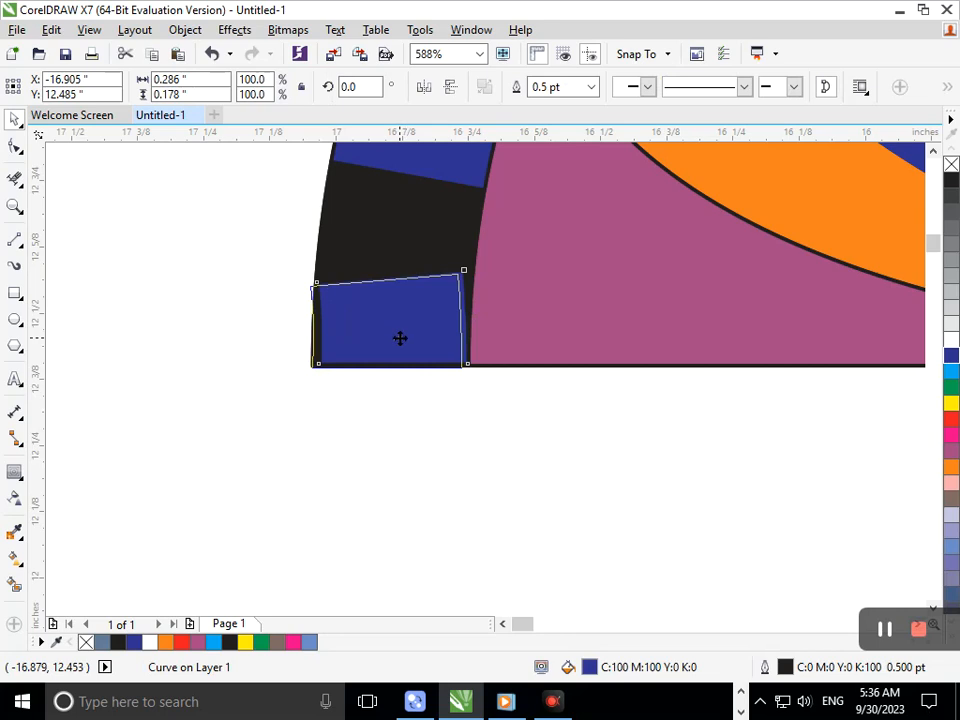
left_click(409, 418)
key("F3")
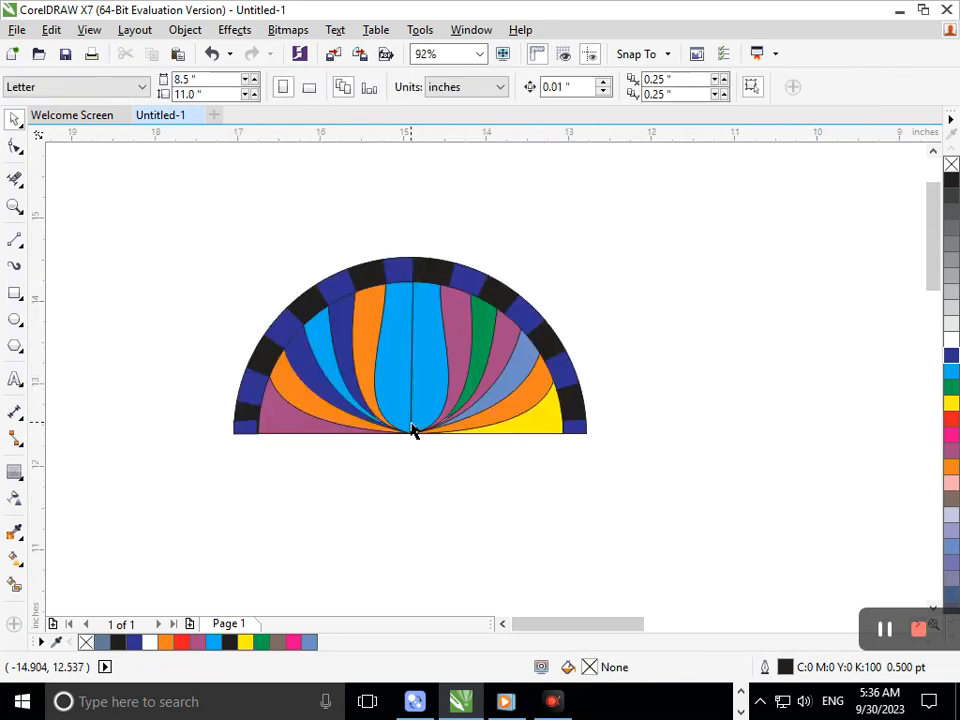
- Select the pieces of the arch's right half and shift them slightly towards the left half
left_click_drag(411, 428, 401, 527)
key("ctrl+z")
left_click_drag(645, 506, 171, 214)
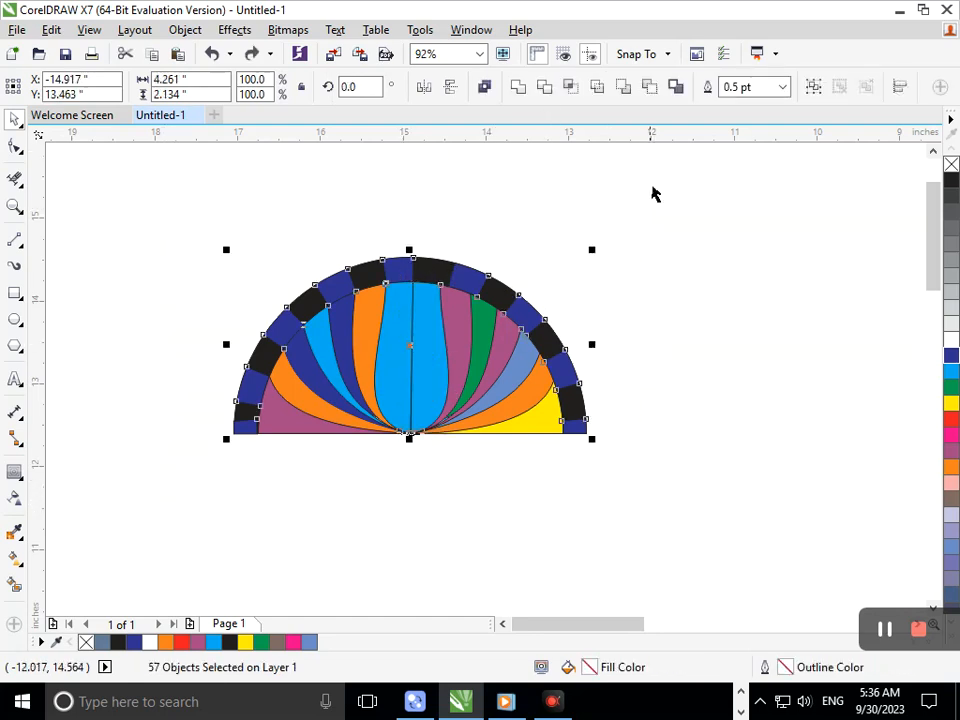
left_click_drag(708, 231, 403, 507)
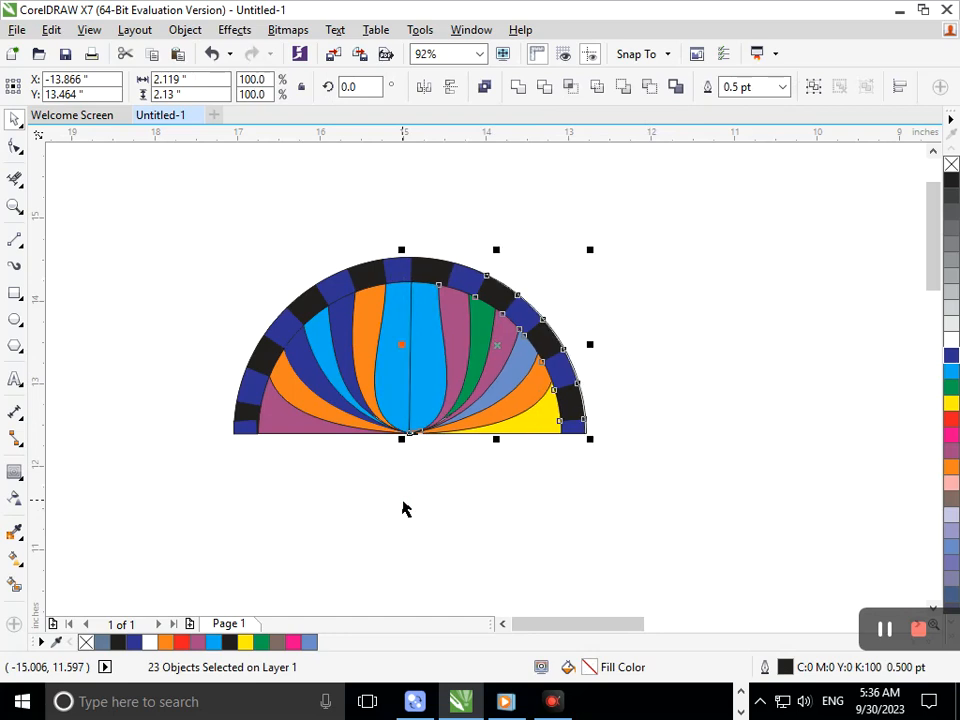
left_click(150, 222)
- Set the outline width of all parts of the arch to None
key("ctrl+a")
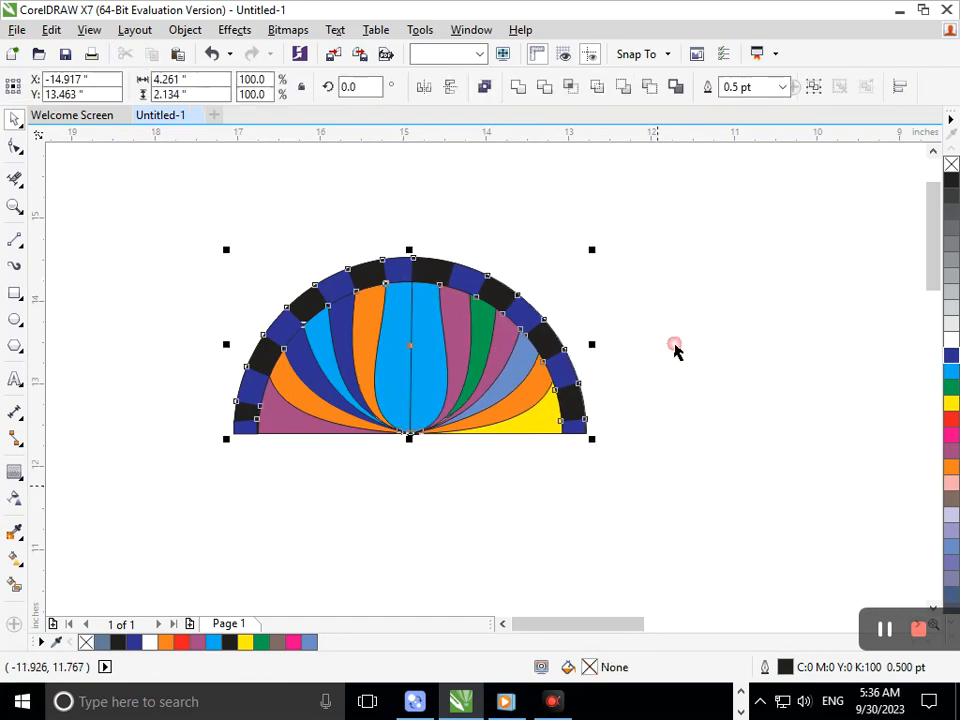
left_click(783, 87)
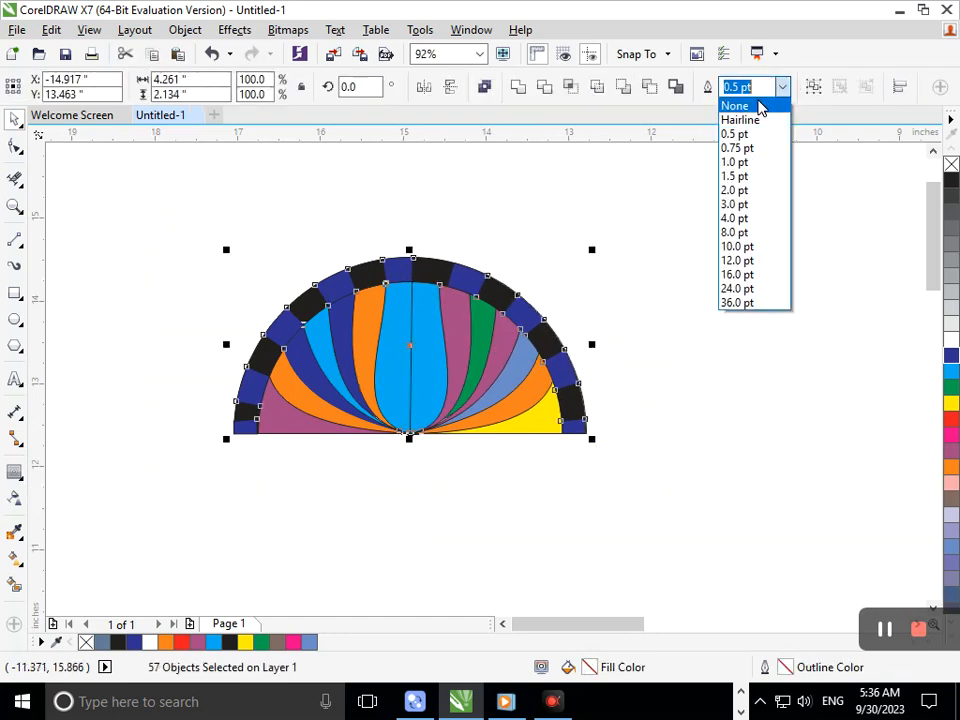
left_click(740, 103)
left_click(709, 360)
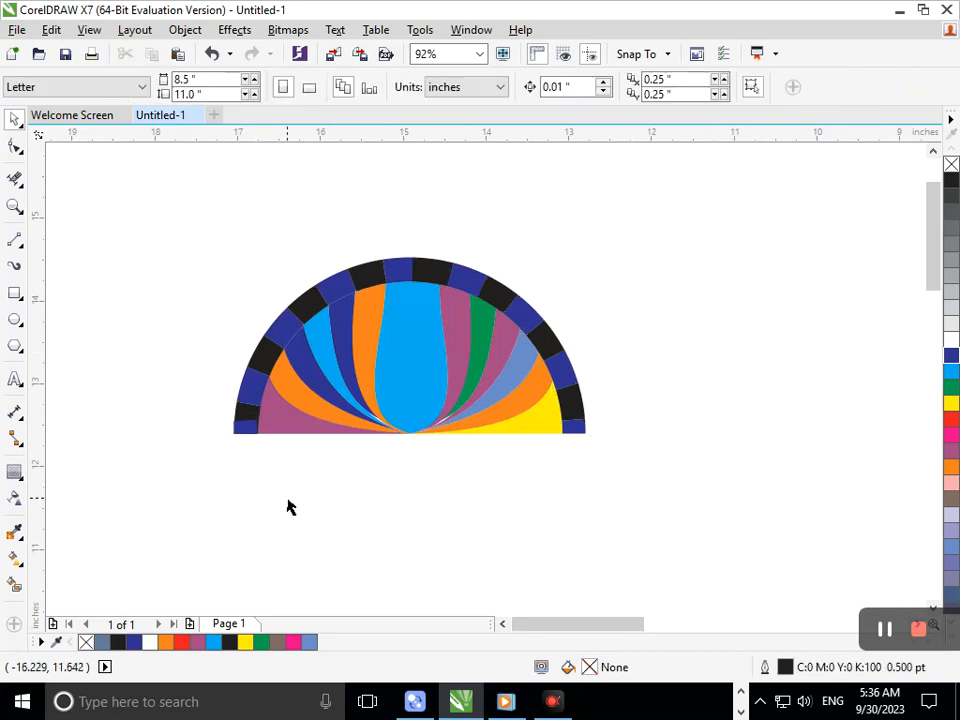
- Move the whole arch about 0.34 inch right and 0.48 inch up
left_click_drag(152, 257, 630, 470)
left_click_drag(513, 425, 542, 385)
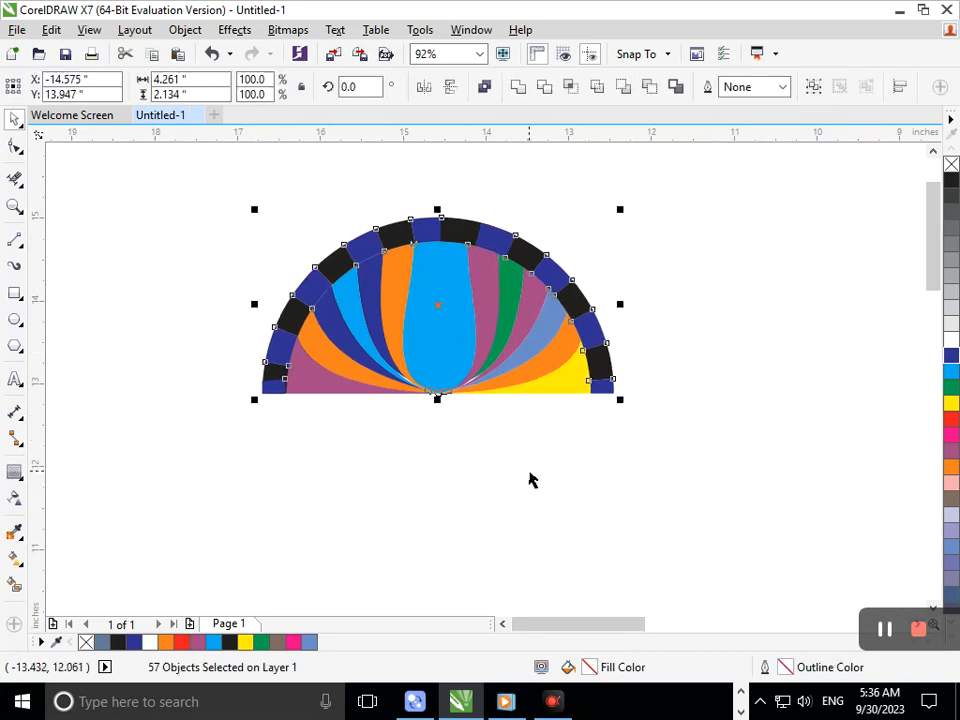
left_click(531, 480)
- Add the two-line text "Graphic" / "Designing", scaled to about 17.8 pt and placed under the arch's left end
left_click(15, 379)
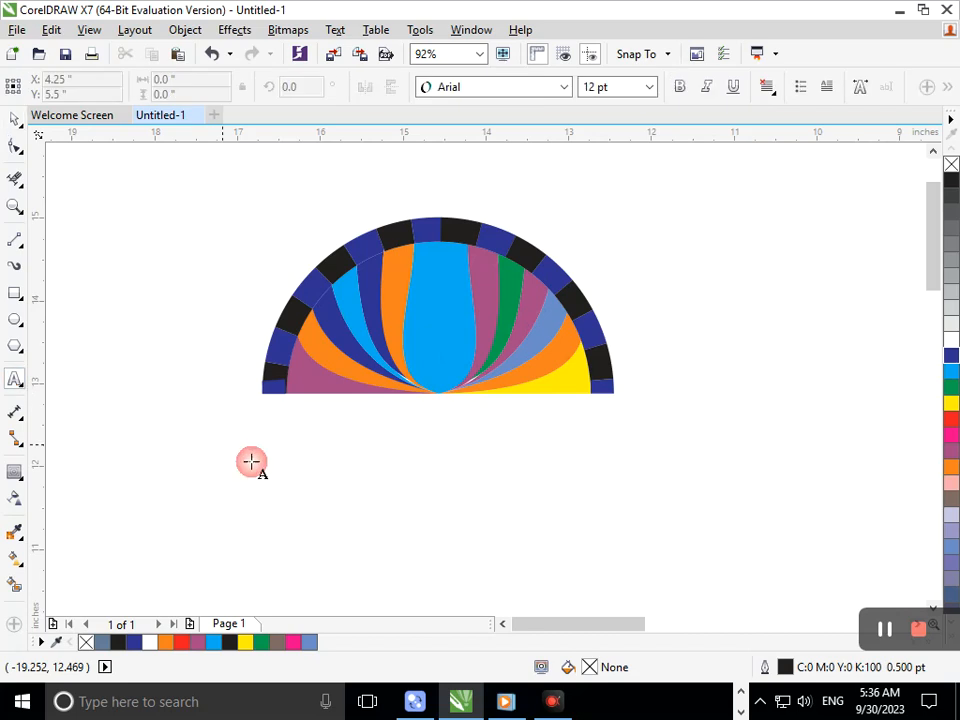
left_click(327, 480)
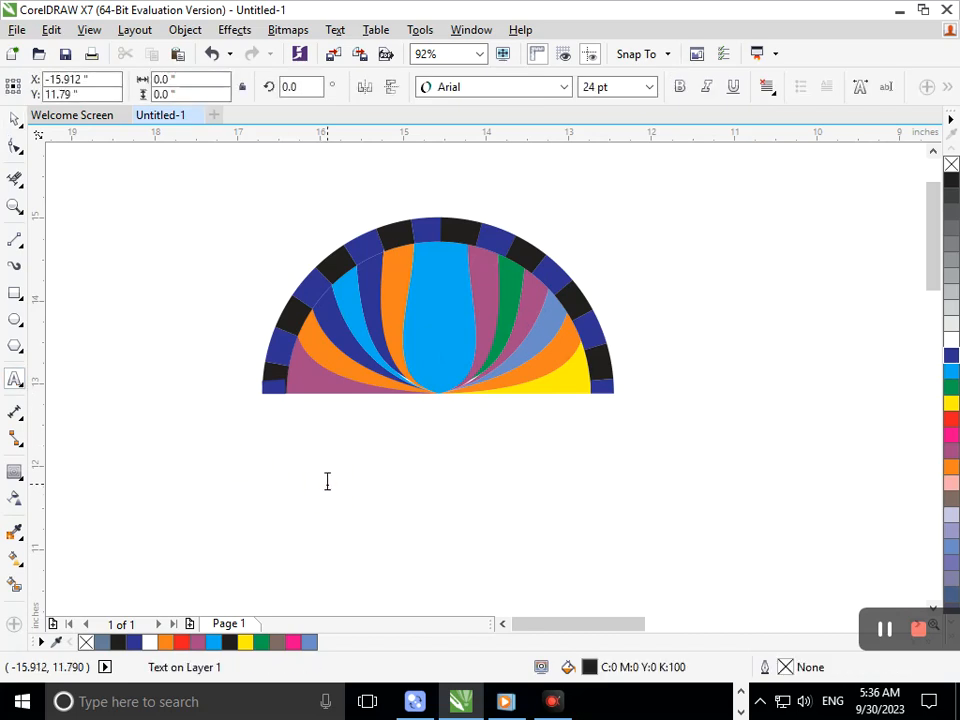
type("Graphic")
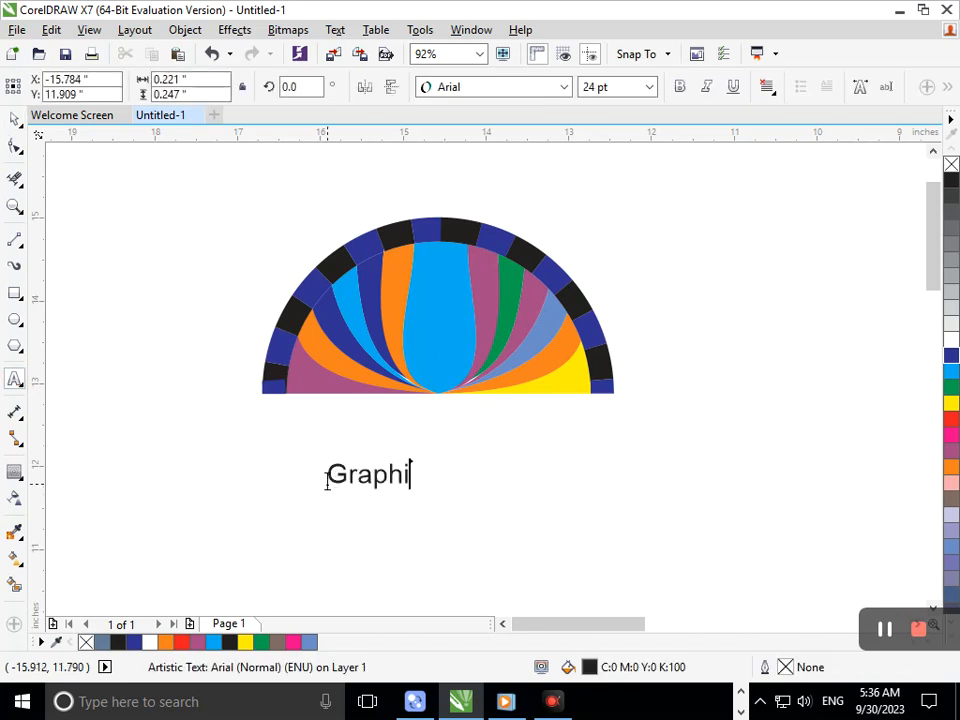
key("Return")
type("Designing")
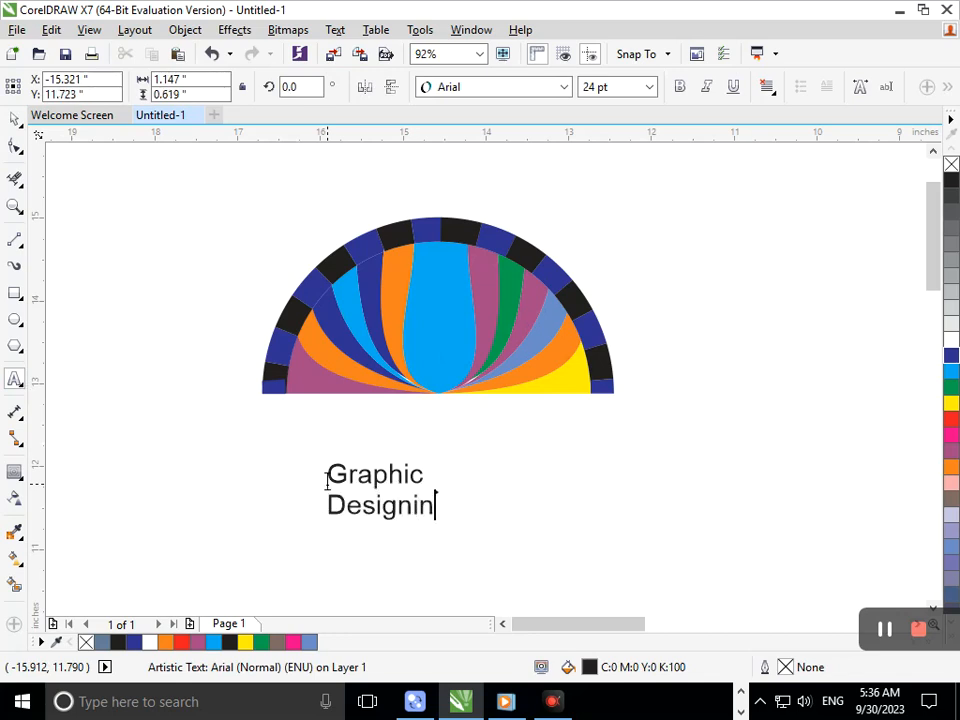
key("ctrl+space")
left_click_drag(335, 513, 279, 469)
left_click_drag(321, 437, 300, 433)
- Widen the text's letter spacing until "Designing" spans the arch's baseline, about 4 inches
left_click(15, 147)
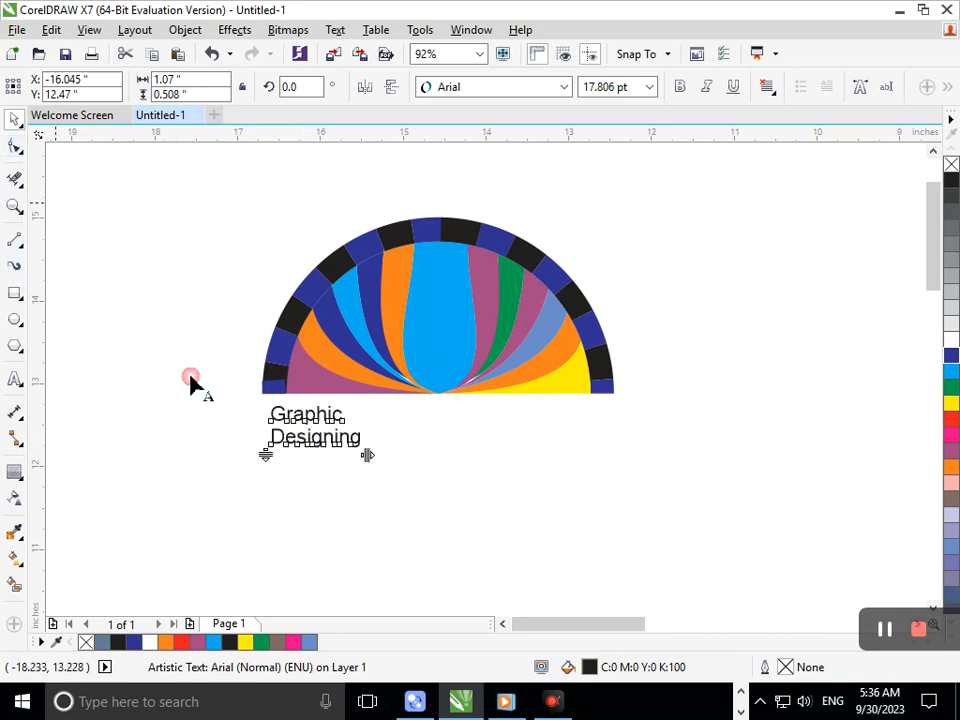
left_click_drag(366, 455, 628, 471)
left_click(13, 120)
left_click(118, 340)
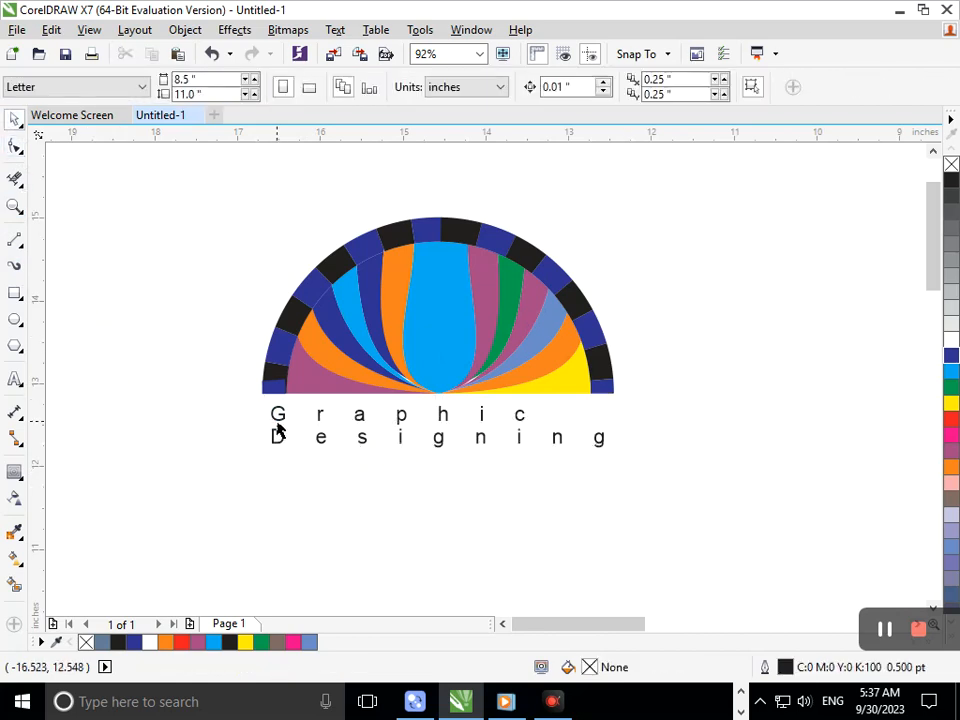
- Shift the word "Graphic" right so it is centred above "Designing"
double_click(275, 420)
left_click(14, 121)
left_click(70, 201)
left_click(435, 448)
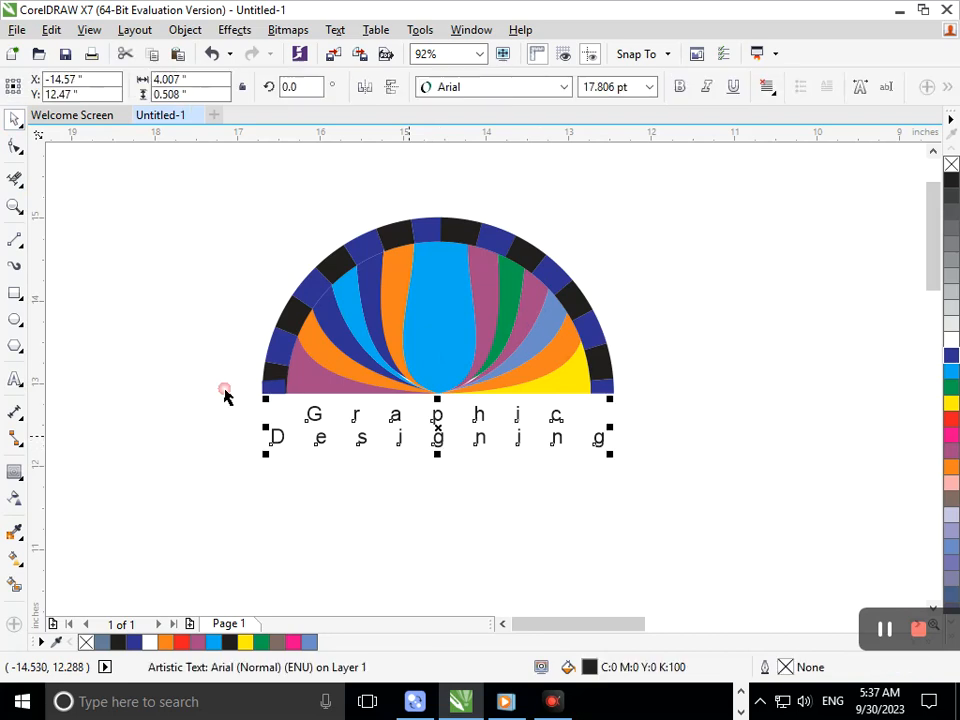
- Increase the line spacing slightly between "Graphic" and "Designing", making the text block about 0.58 inch high
left_click(14, 147)
mouse_move(270, 459)
left_mouse_down()
mouse_move(261, 466)
mouse_move(267, 452)
left_mouse_up()
left_click(15, 119)
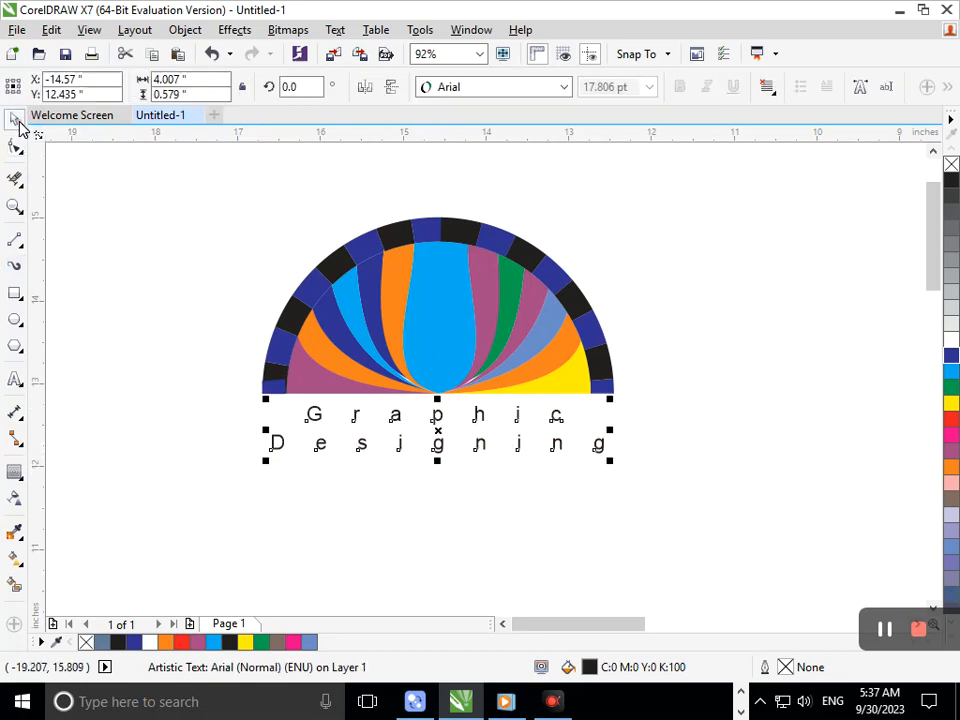
left_click(409, 467)
- Colour the fill and outline of the whole text dark blue
left_click(437, 448)
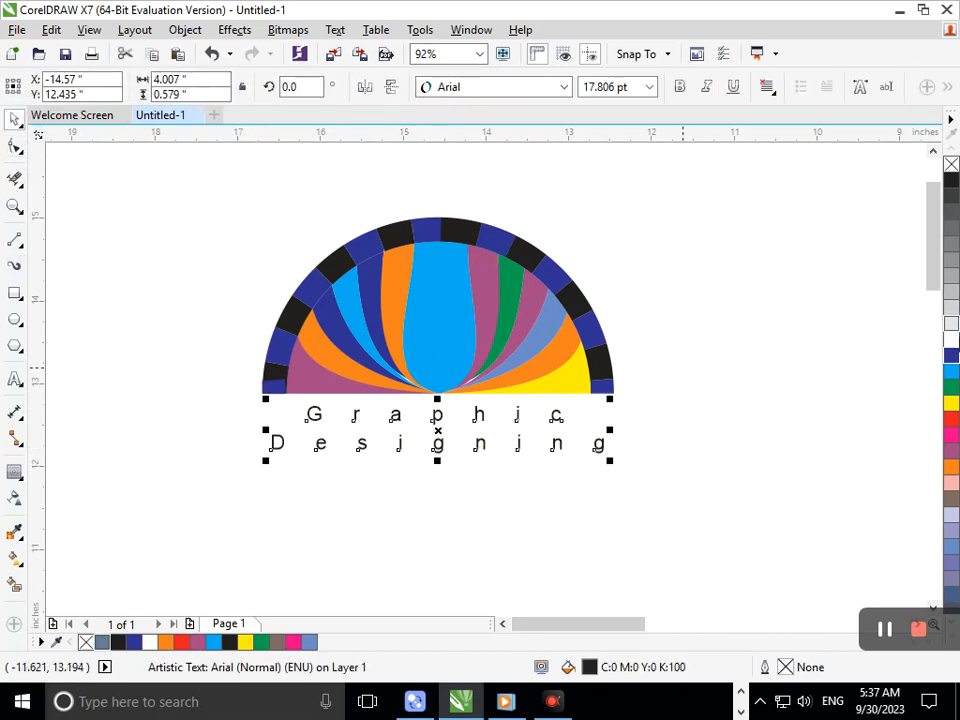
left_click(954, 362)
left_click(771, 410)
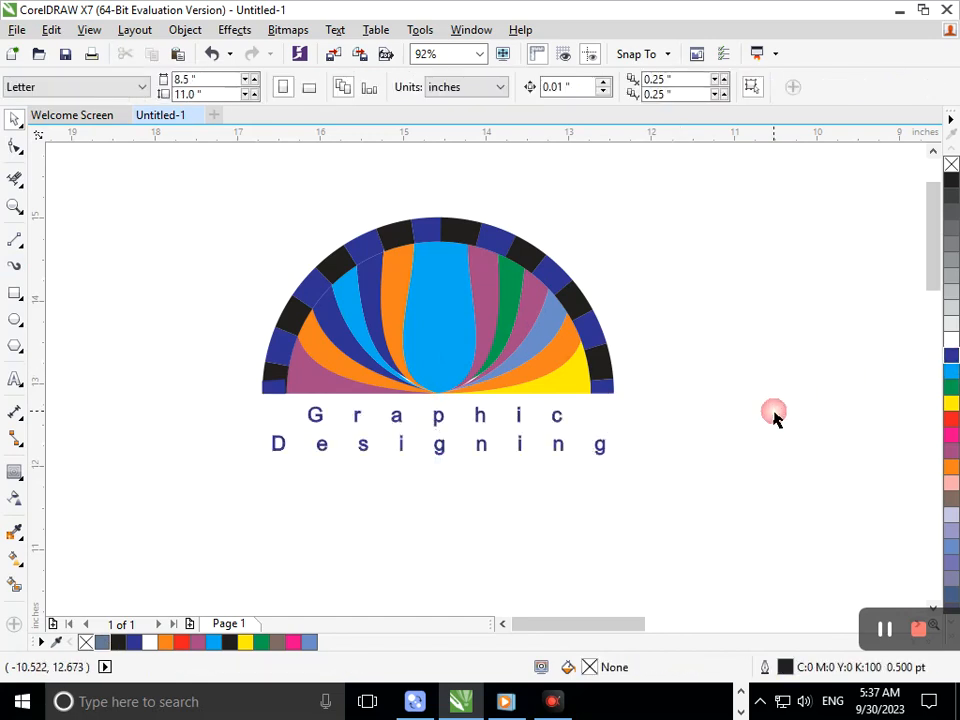
- Recolour only the word "Designing" in the mauve used in the arch's sections
double_click(488, 450)
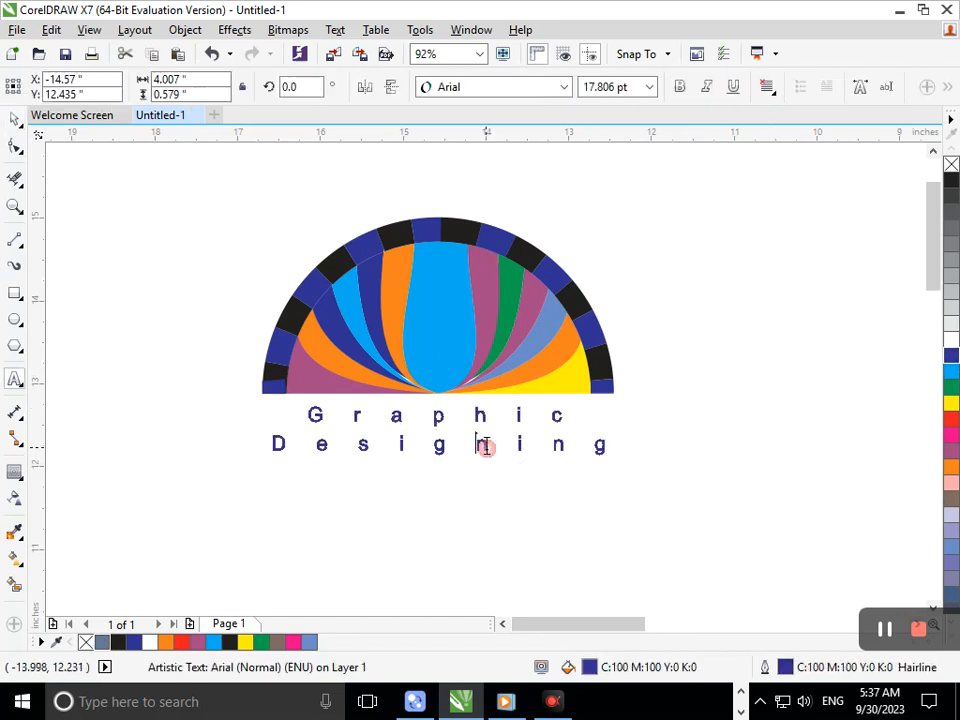
left_click_drag(607, 448, 258, 446)
left_click(849, 433)
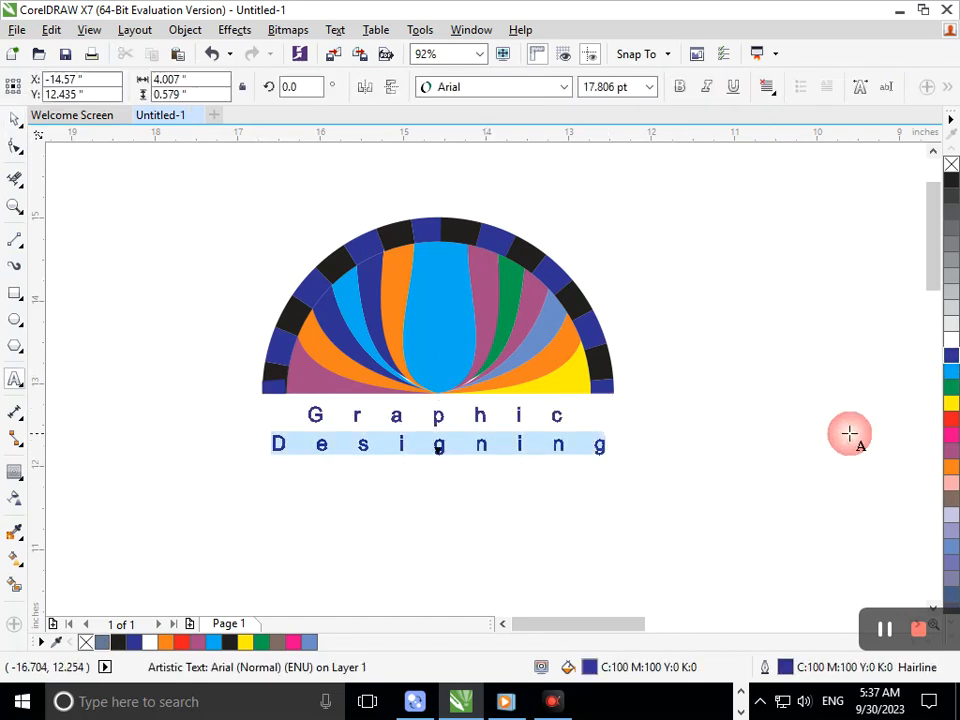
left_click(951, 450)
left_click(12, 120)
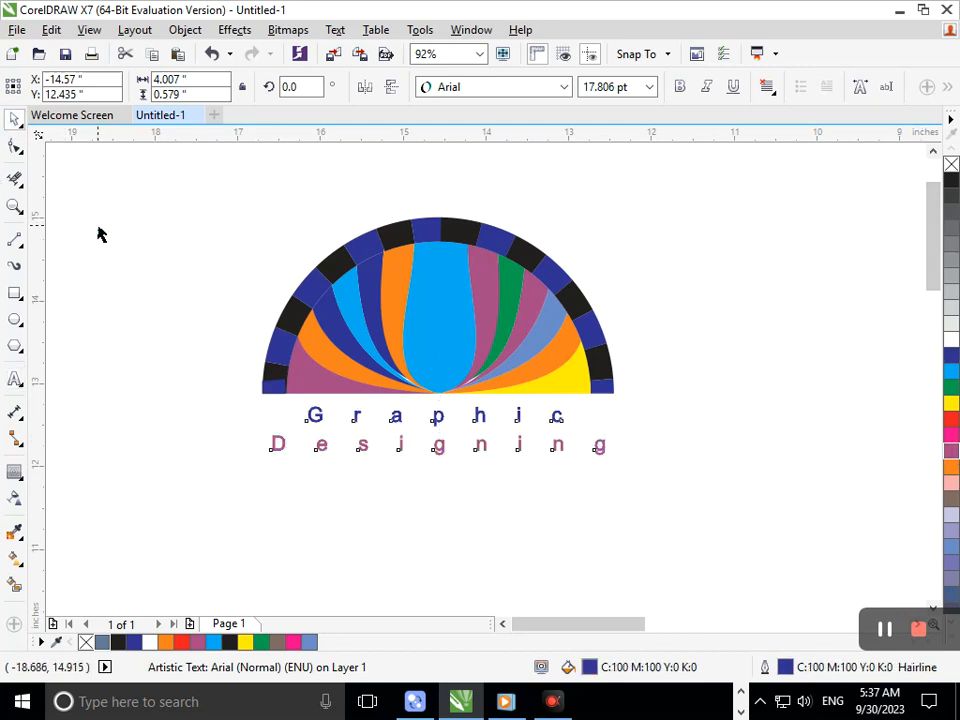
left_click(96, 231)
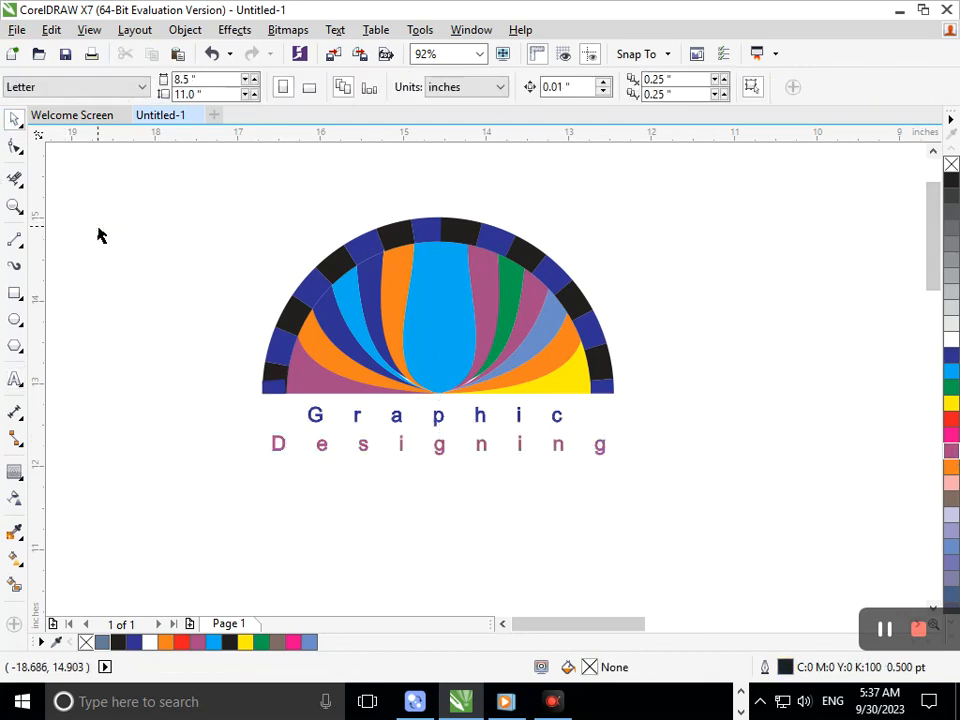
- Recolour the word "Graphic" black
double_click(558, 420)
left_click_drag(563, 415, 306, 415)
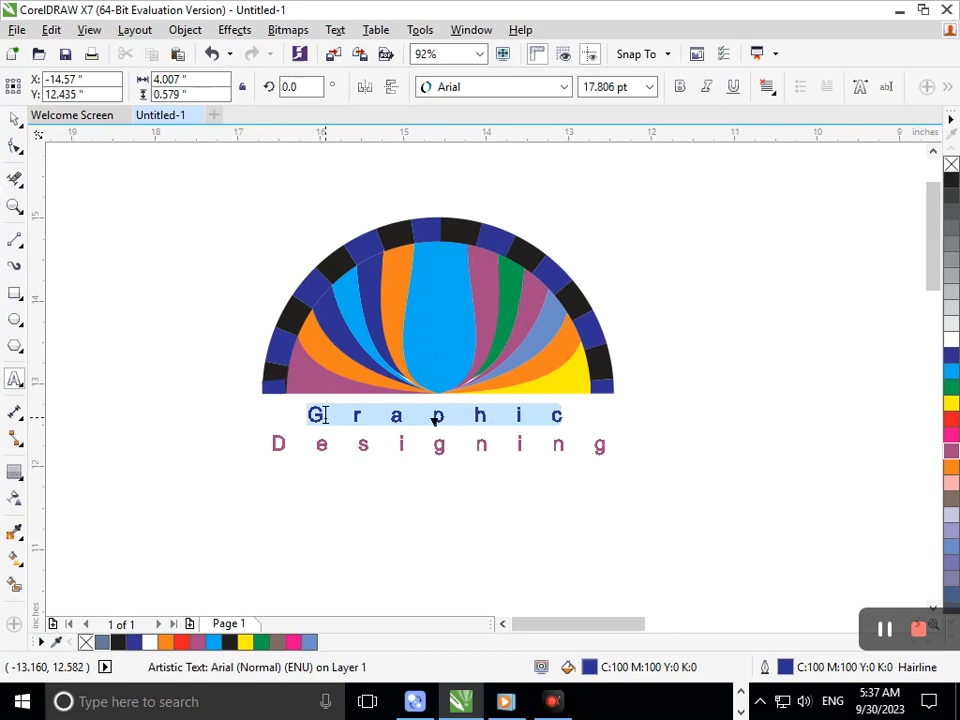
left_click(951, 181)
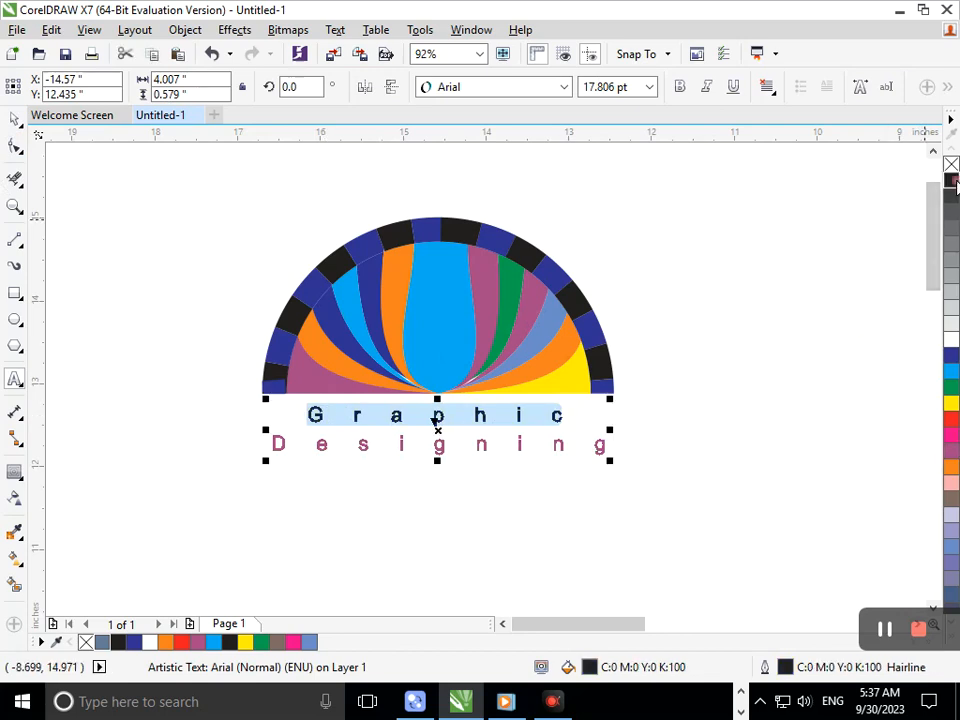
left_click(14, 120)
left_click(119, 211)
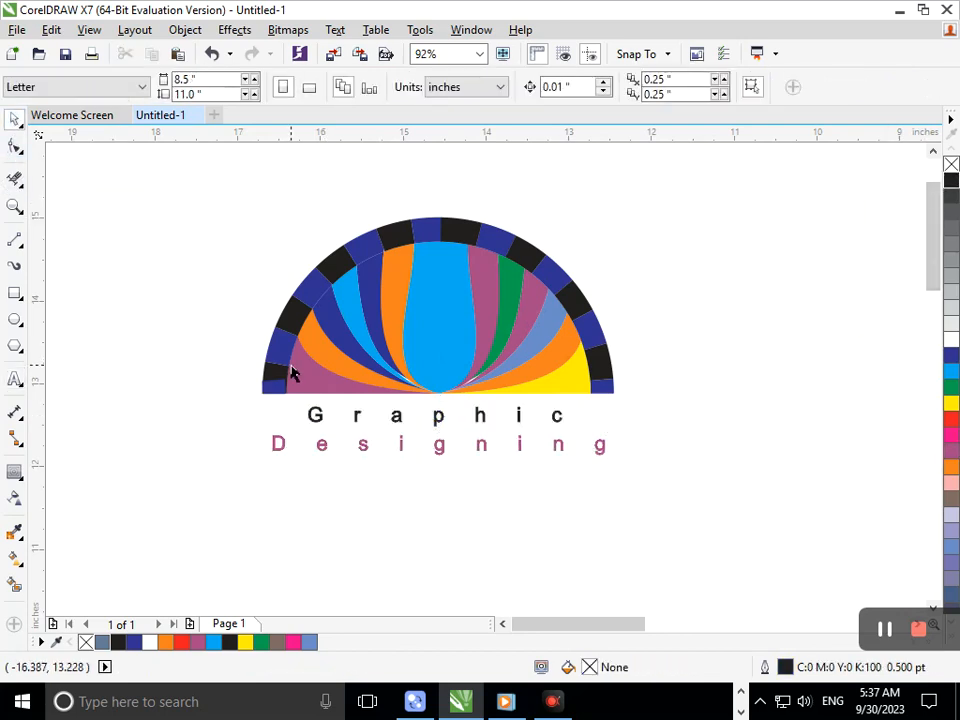
- Tighten the letter spacing until the text is about 3.3 inches wide and centre it under the arch
left_click(445, 458)
left_click(14, 146)
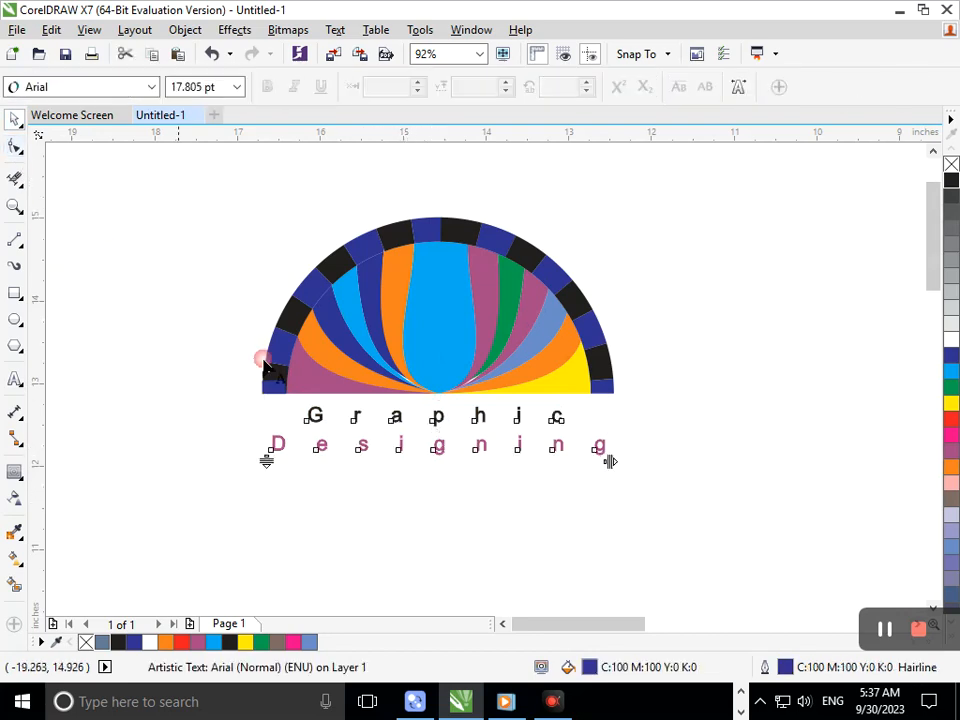
left_click_drag(610, 462, 440, 453)
left_click(14, 120)
left_click(161, 300)
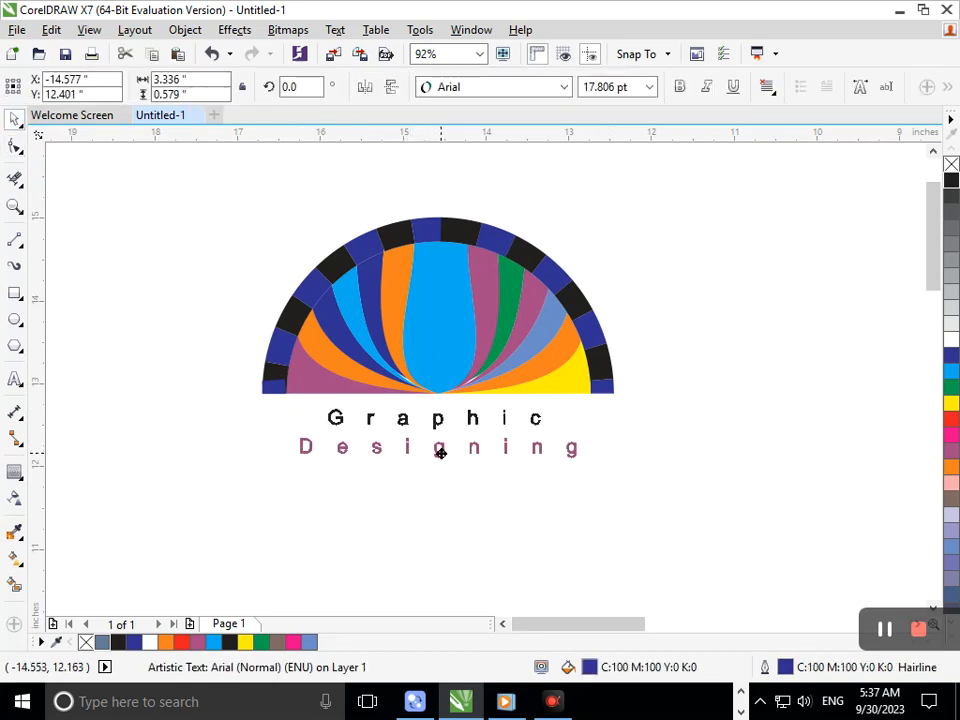
- Try a much tighter letter spacing with the text moved back under the arch's centre
left_click(14, 147)
left_click_drag(577, 463, 384, 459)
left_click(396, 451)
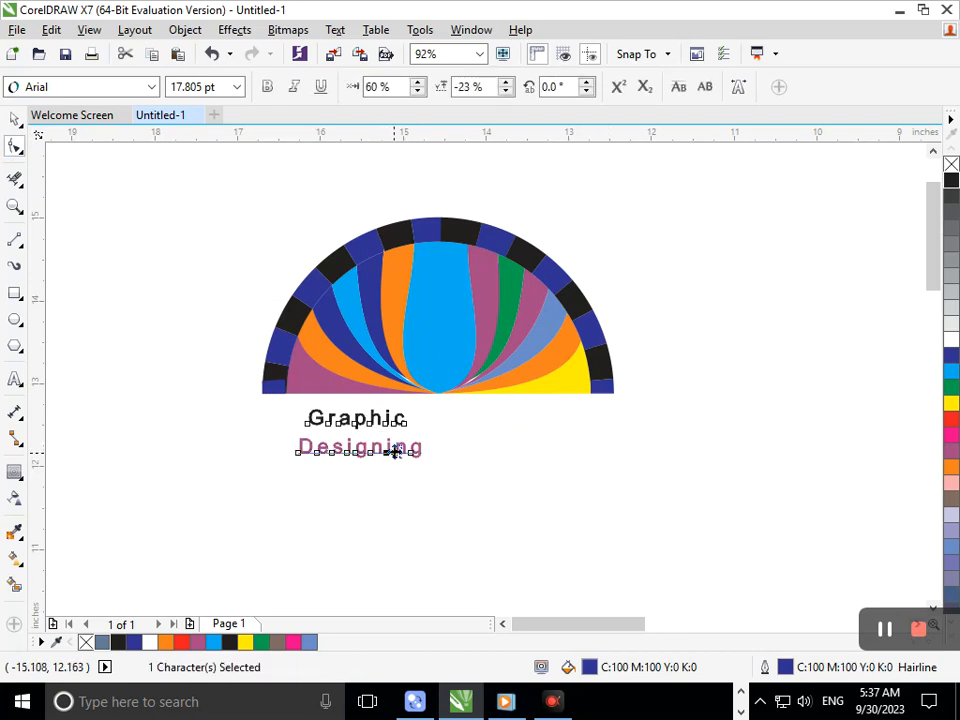
left_click(15, 120)
left_click_drag(378, 454, 457, 456)
key("ctrl+z")
key("ctrl+z")
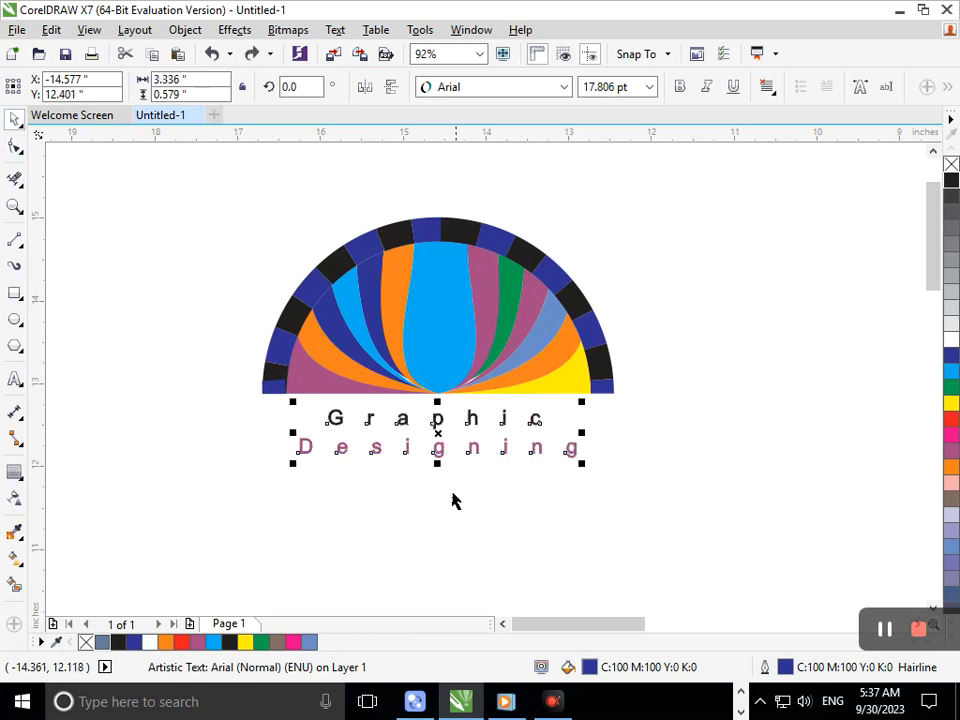
- Move the text slightly left and make both words bold
left_click(454, 530)
mouse_move(444, 456)
left_mouse_down()
mouse_move(437, 450)
mouse_move(440, 458)
left_mouse_up()
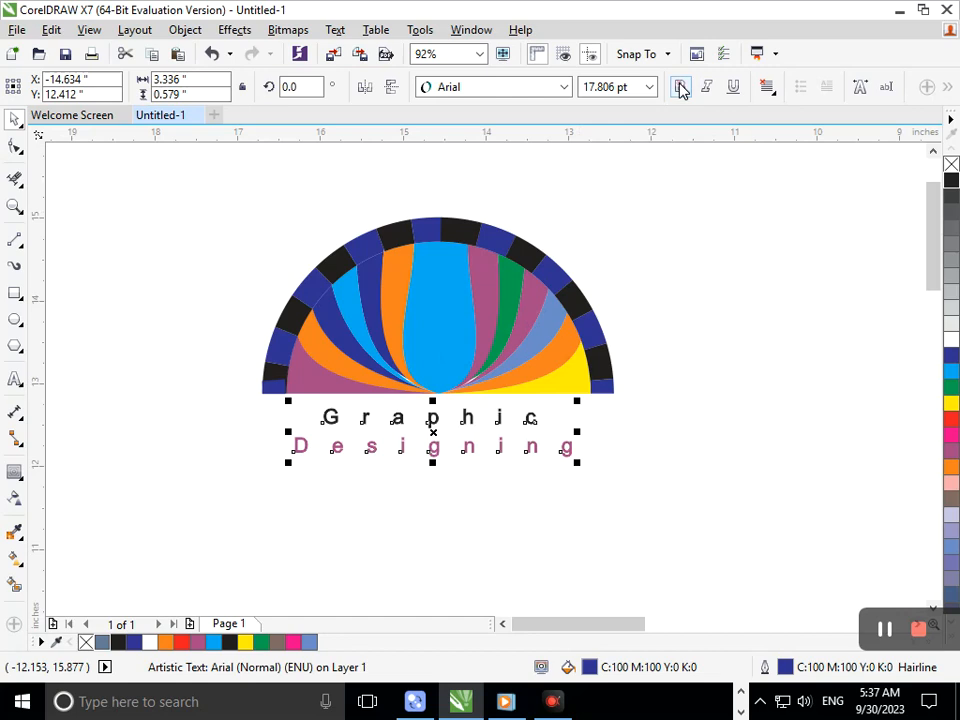
left_click(679, 86)
left_click(708, 310)
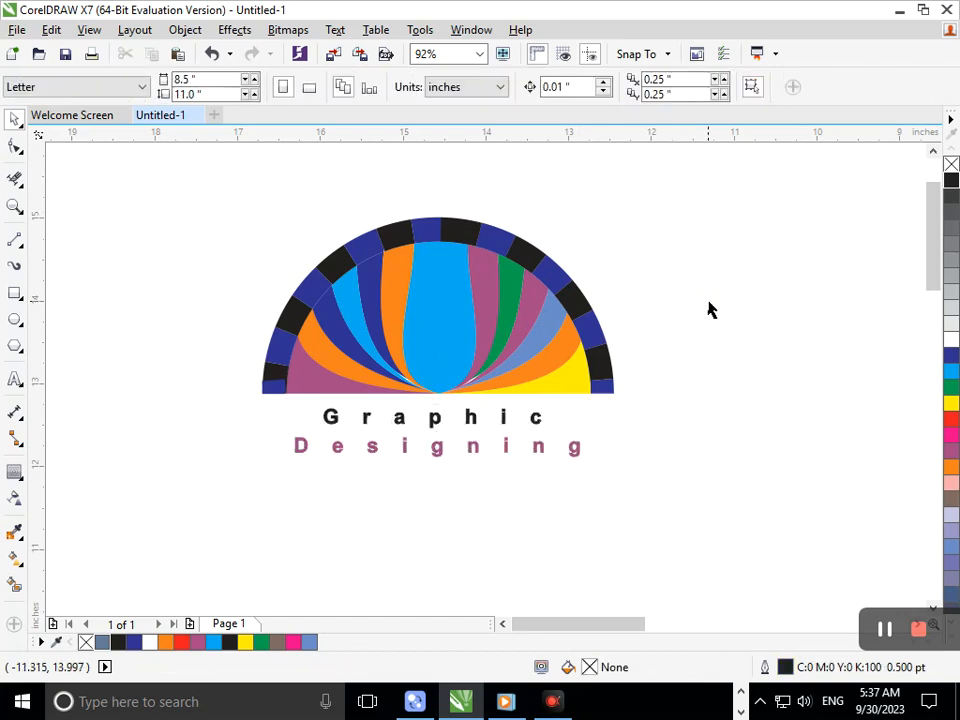
- Give the "Graphic Designing" text a 2.0 pt outline with round line caps, placed behind the fill and scaling with the object
left_click(478, 450)
key("F12")
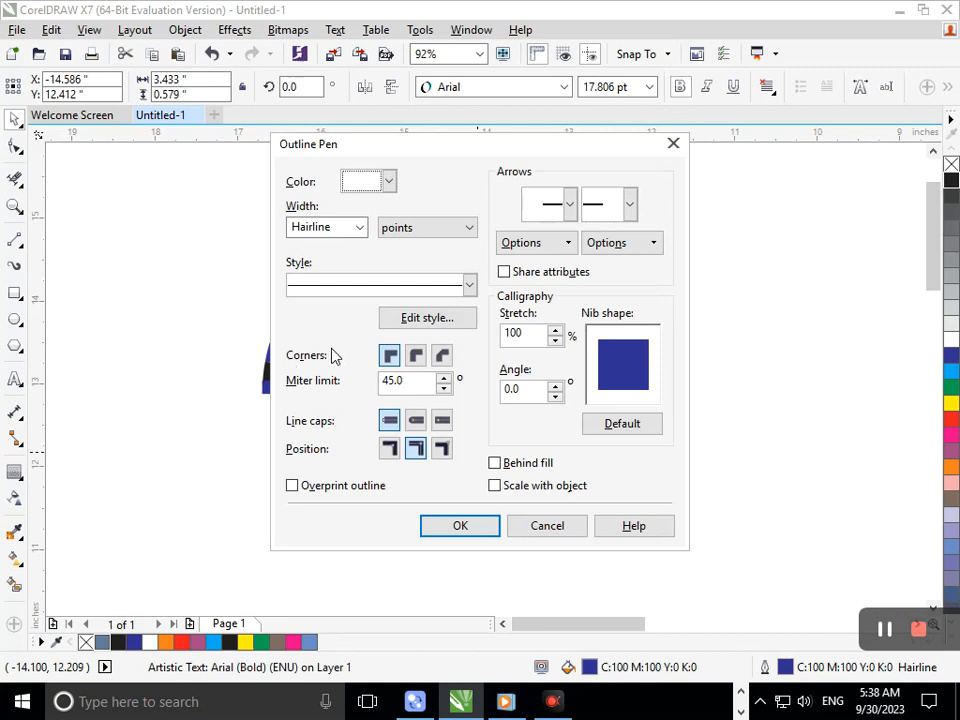
left_click(416, 421)
left_click(494, 463)
left_click(494, 485)
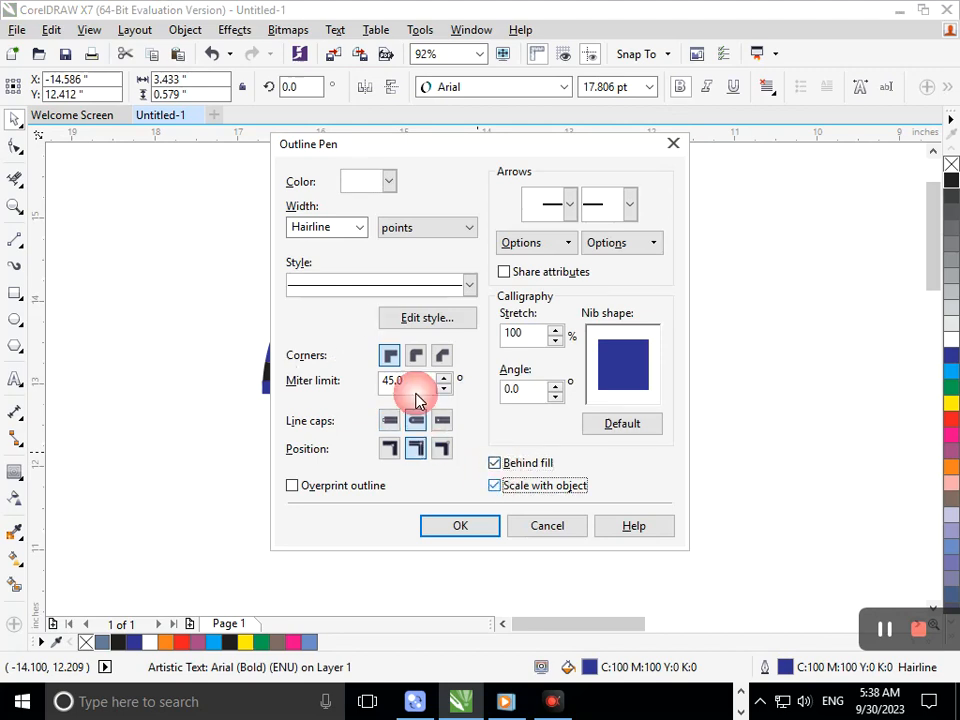
left_click(358, 228)
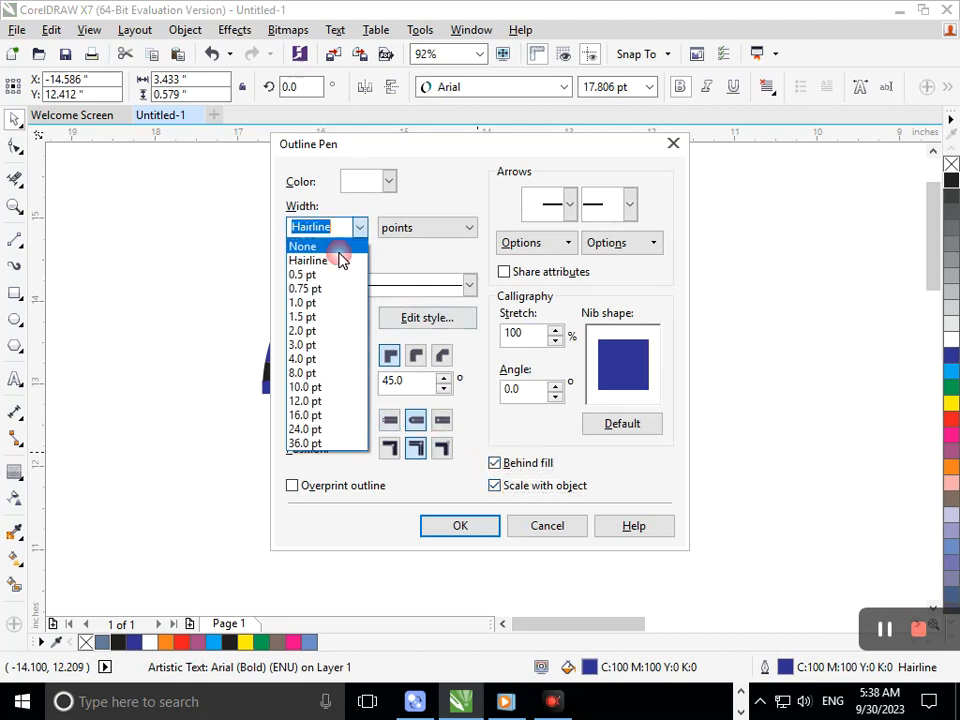
left_click(317, 332)
left_click(460, 527)
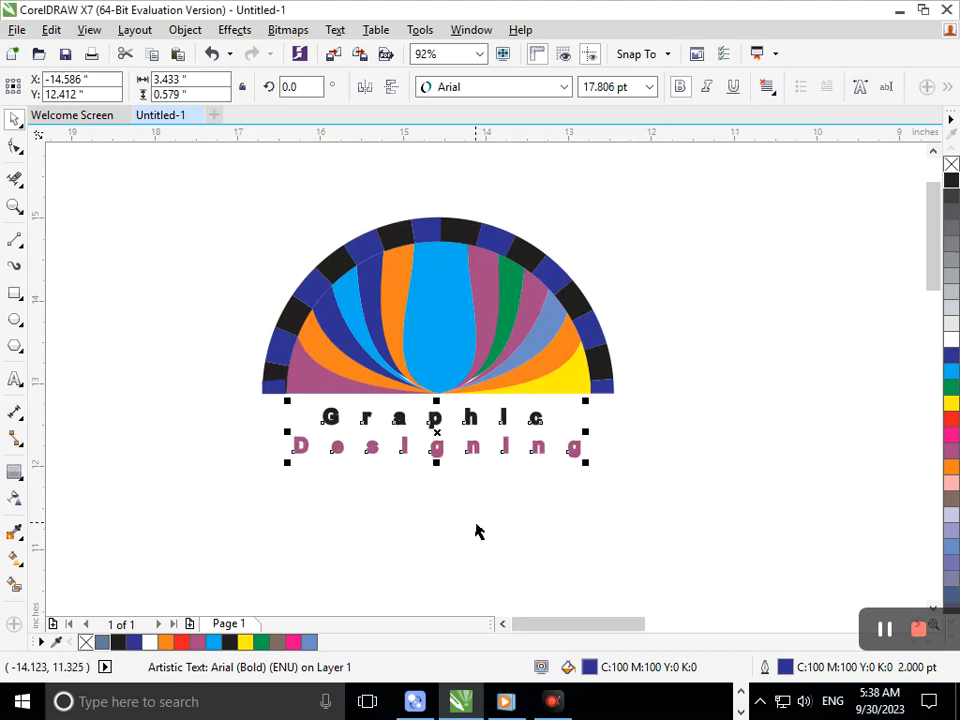
- Reduce the lettering's outline width to 1.0 pt
key("F12")
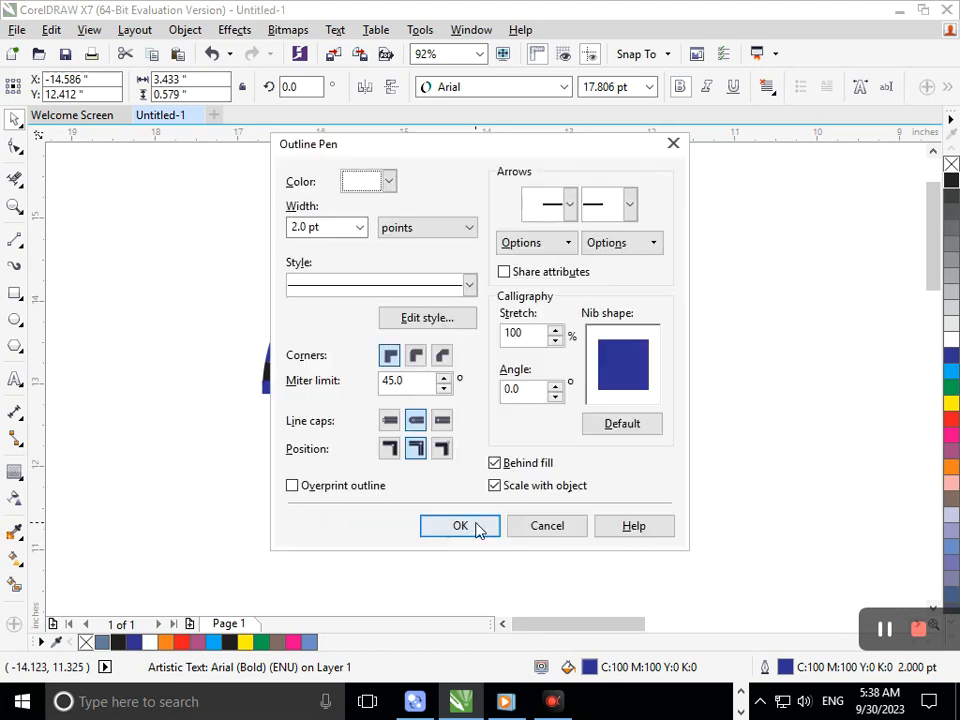
left_click(358, 228)
left_click(318, 302)
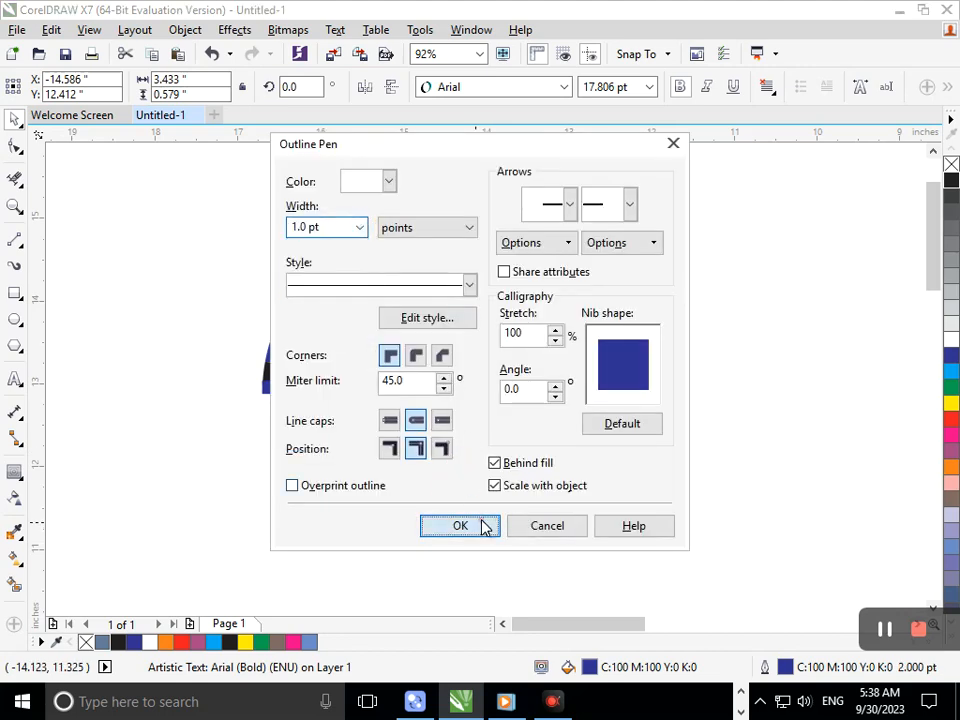
left_click(487, 527)
left_click(441, 491)
- Move the whole logo, arch and text together, right and down to centre it at about X -13.97, Y 13.06 inches
left_click_drag(167, 190, 670, 490)
left_click_drag(555, 465, 637, 501)
left_click(790, 405)
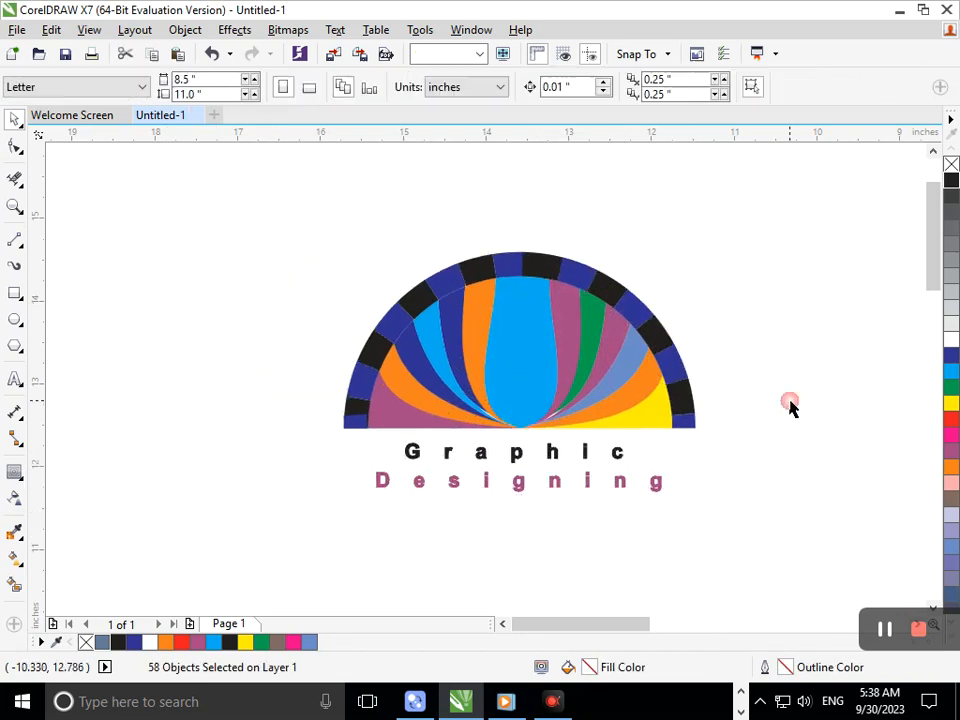
left_click_drag(247, 227, 727, 545)
left_click_drag(609, 414, 550, 427)
left_click(530, 580)
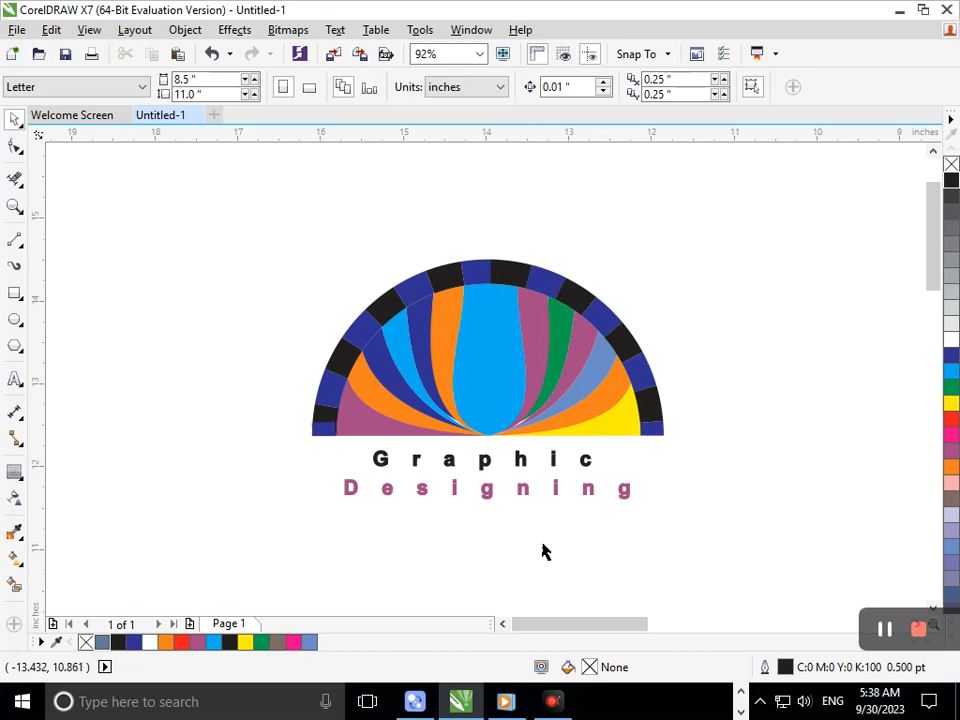
- Group all the arch and text objects into one logo and move the group slightly up and left
left_click_drag(688, 546, 227, 255)
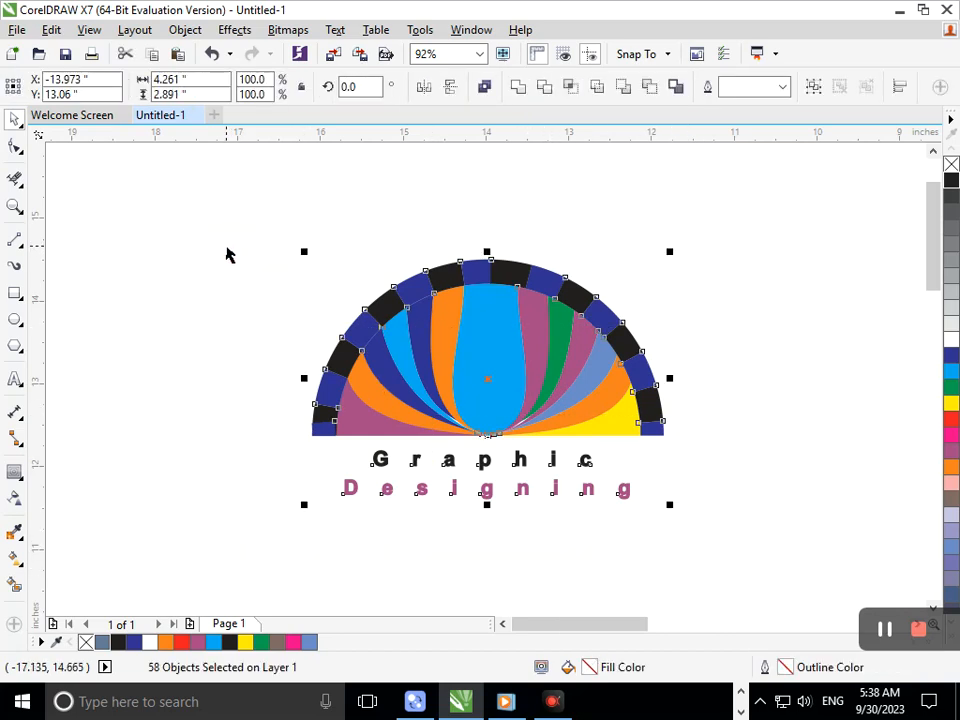
key("ctrl+g")
left_click_drag(386, 359, 377, 338)
- Try enlarging the grouped logo slightly and shifting it down, and undo both changes
left_click_drag(295, 484, 277, 501)
left_click_drag(434, 400, 438, 415)
left_click(399, 566)
key("ctrl+z")
key("ctrl+z")
left_click(253, 251)
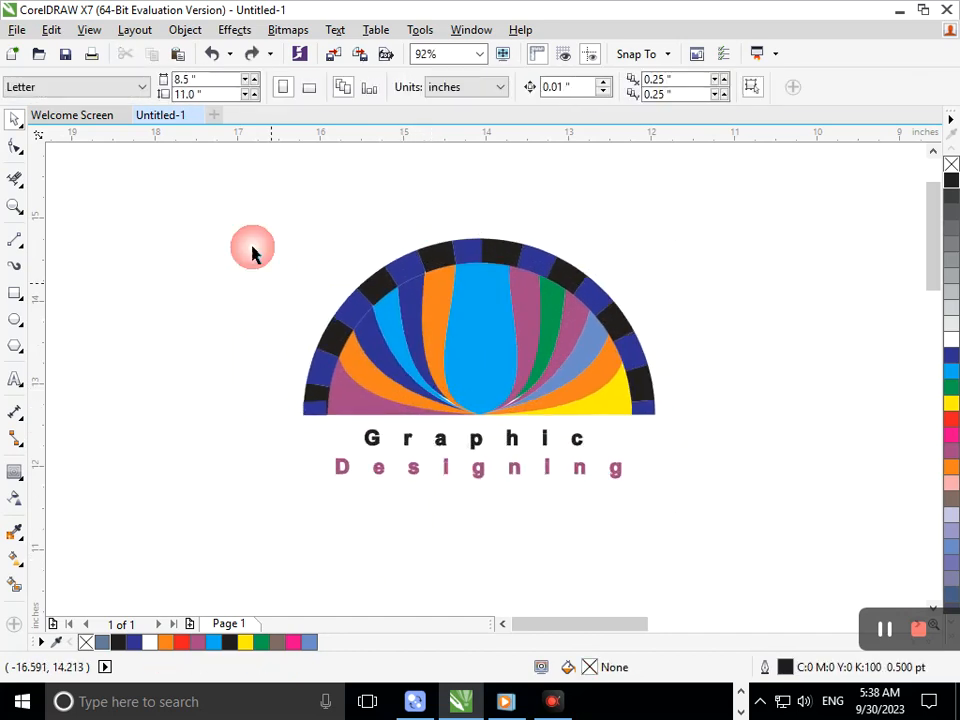
- Move the grouped logo slightly down to centre it at about X -14.04, Y 13.10 inches, and deselect it
left_click_drag(345, 271, 709, 511)
left_click_drag(558, 386, 561, 404)
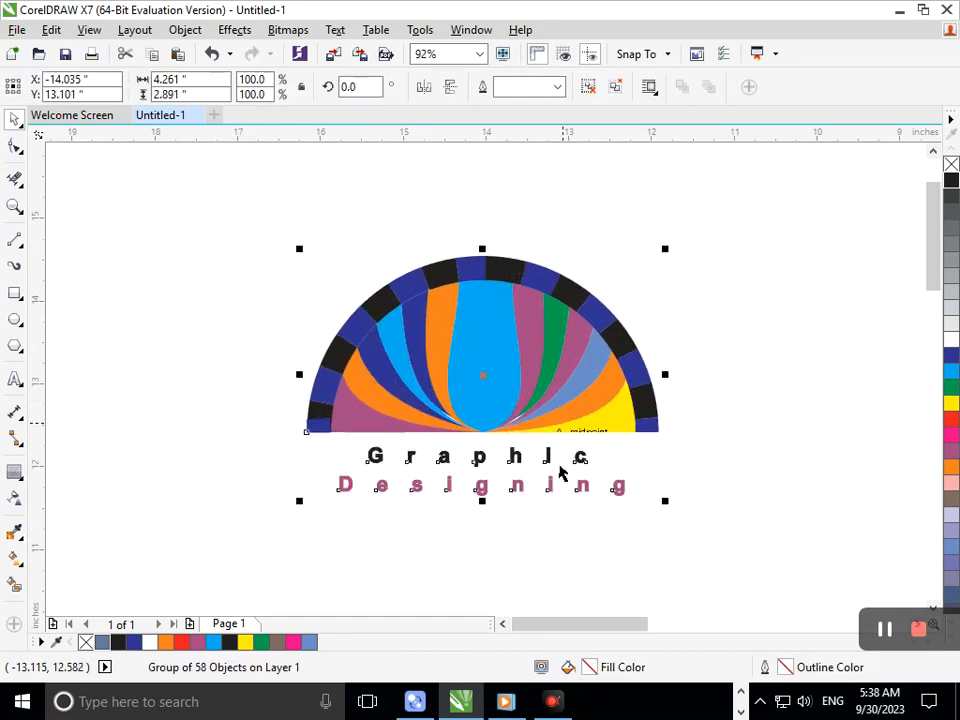
left_click(559, 531)
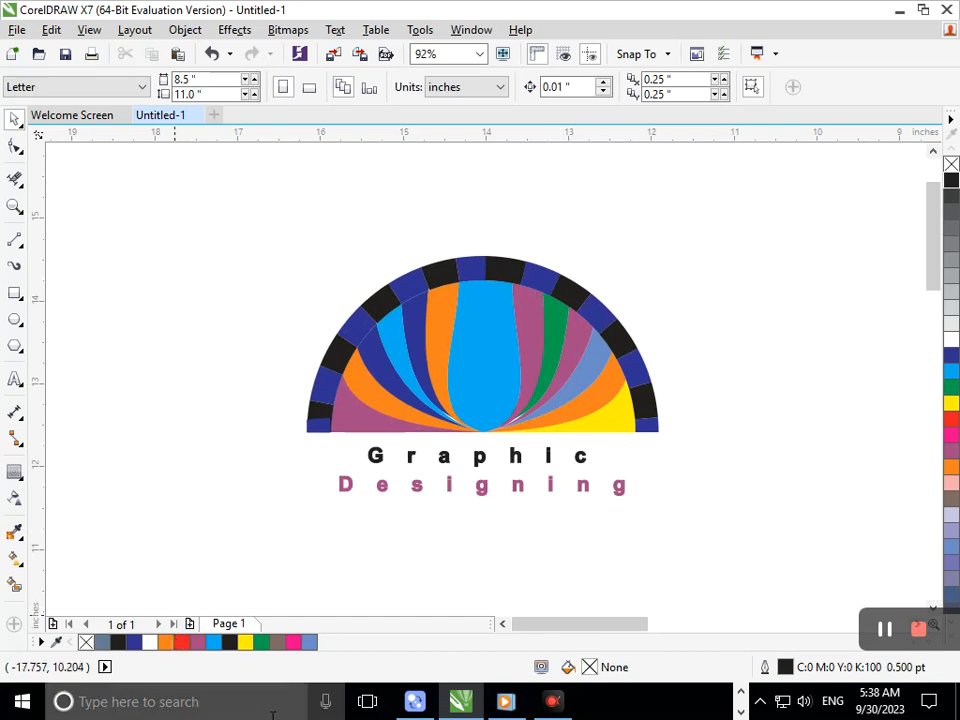